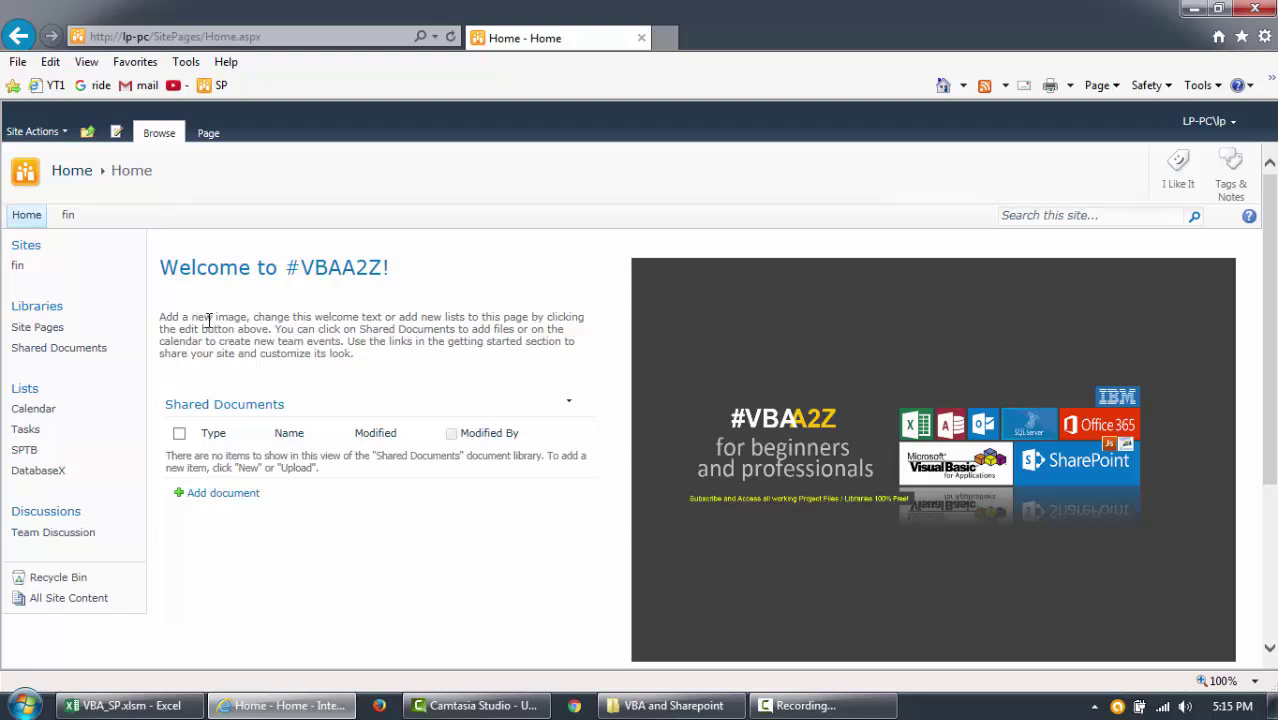
Step: Open the All Site Content page from the Lists heading in Quick Launch
{"action": "left_click_drag", "start_coordinate": [208, 320], "coordinate": [272, 352]}
{"action": "left_click", "coordinate": [271, 356]}
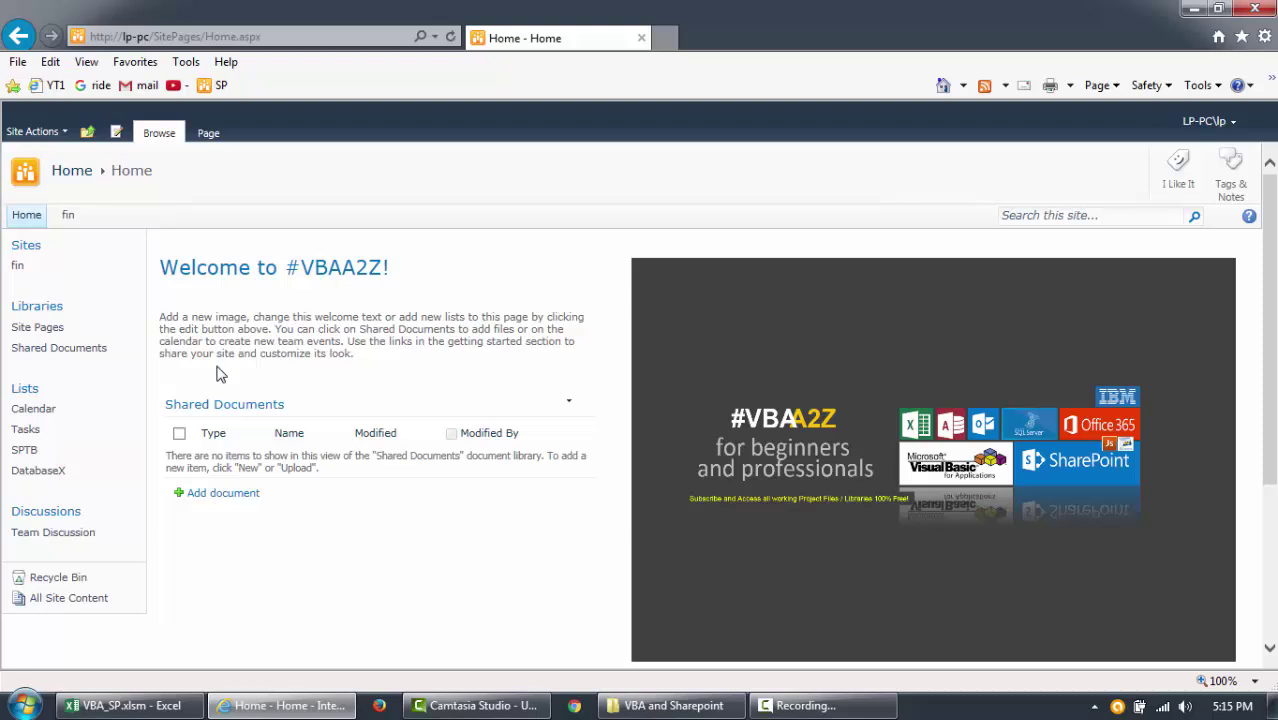
{"action": "left_click", "coordinate": [30, 396]}
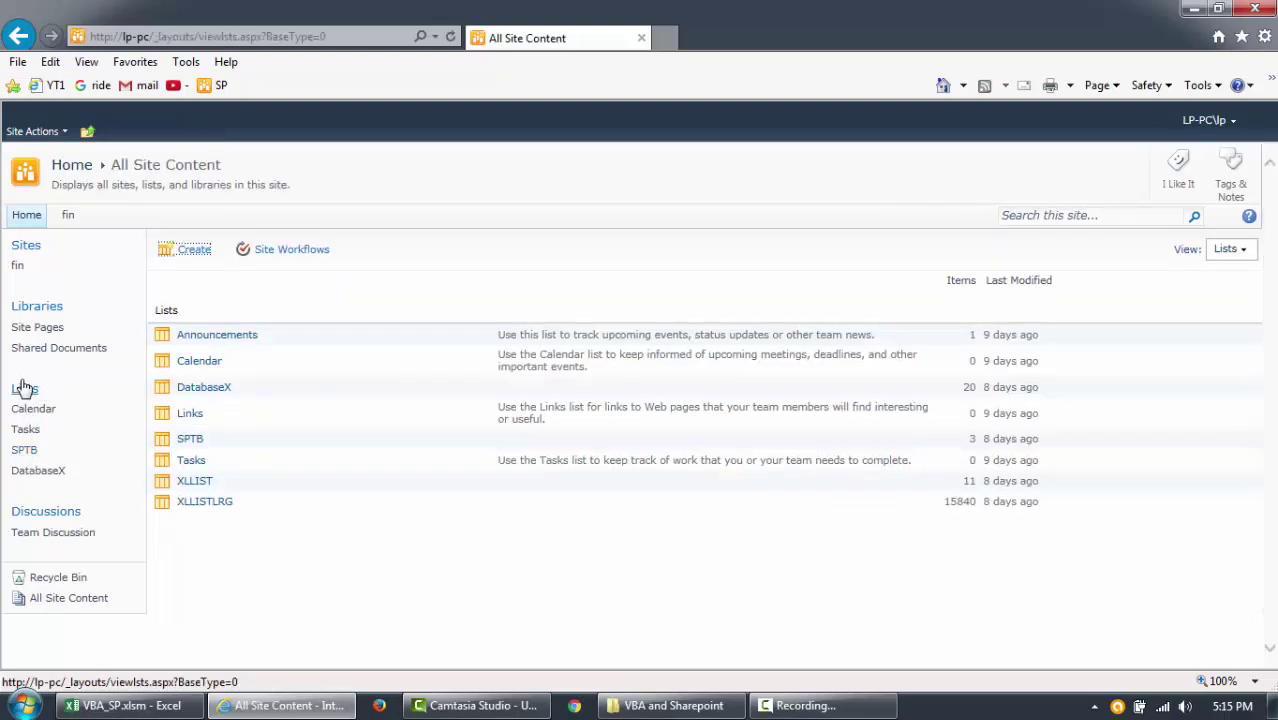
{"action": "left_click", "coordinate": [227, 308]}
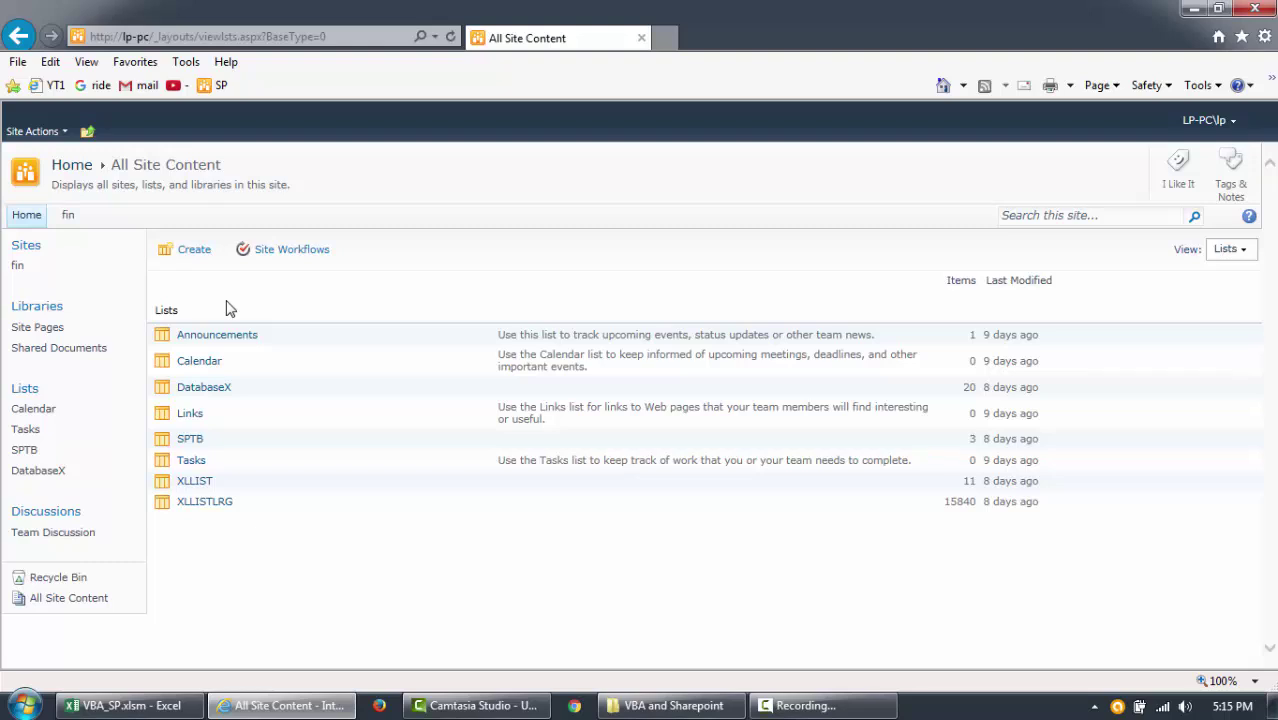
Step: Choose the Custom List template in the Create dialog
{"action": "left_click", "coordinate": [193, 252]}
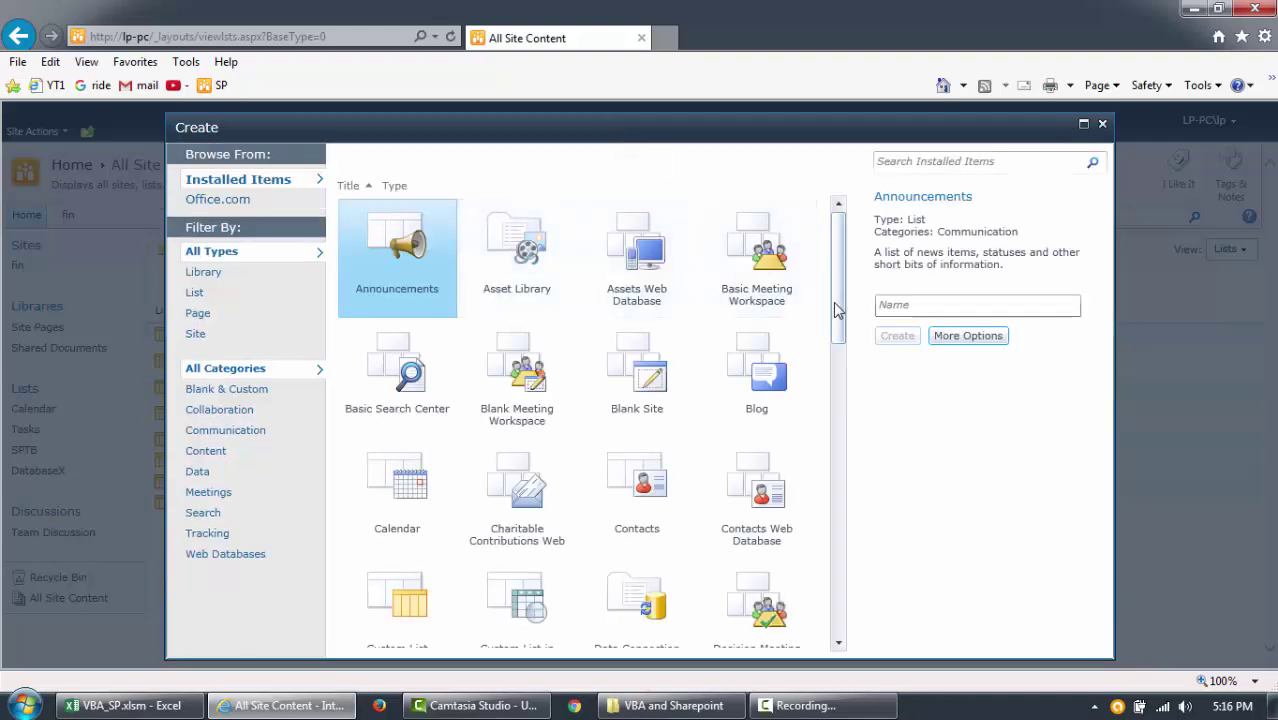
{"action": "scroll", "coordinate": [836, 313], "scroll_direction": "down", "scroll_amount": 3}
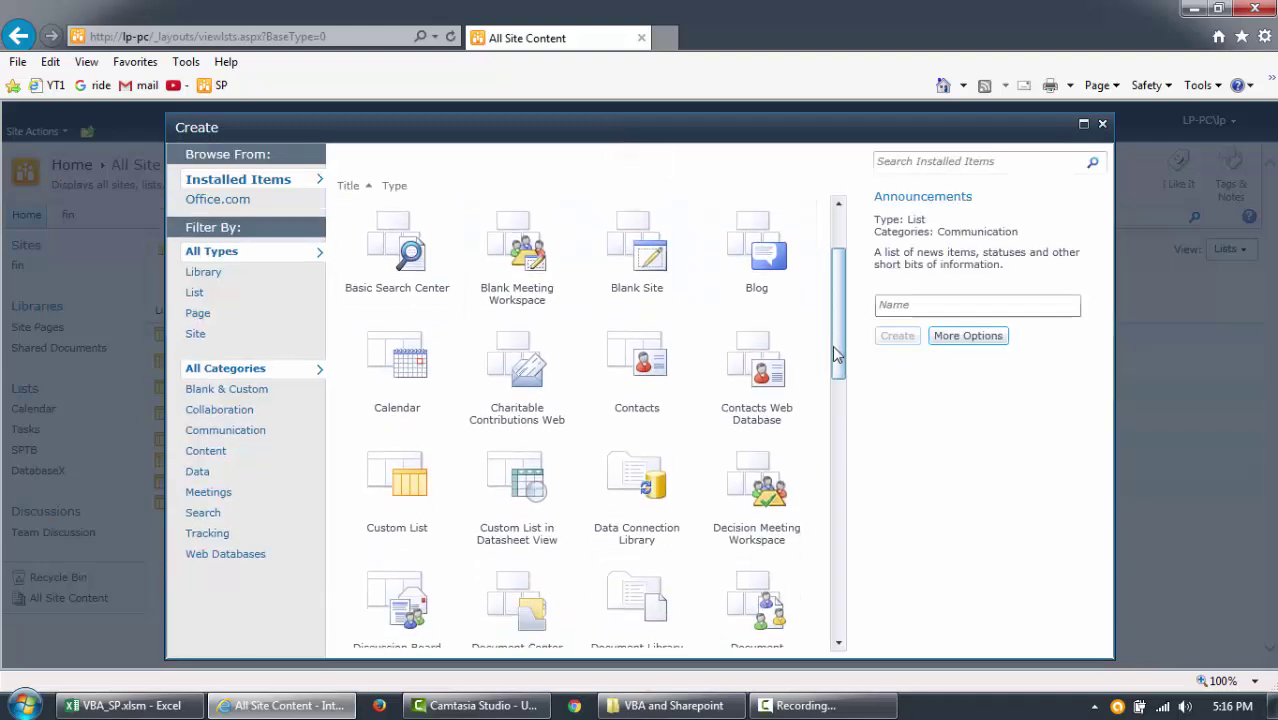
{"action": "left_click", "coordinate": [390, 462]}
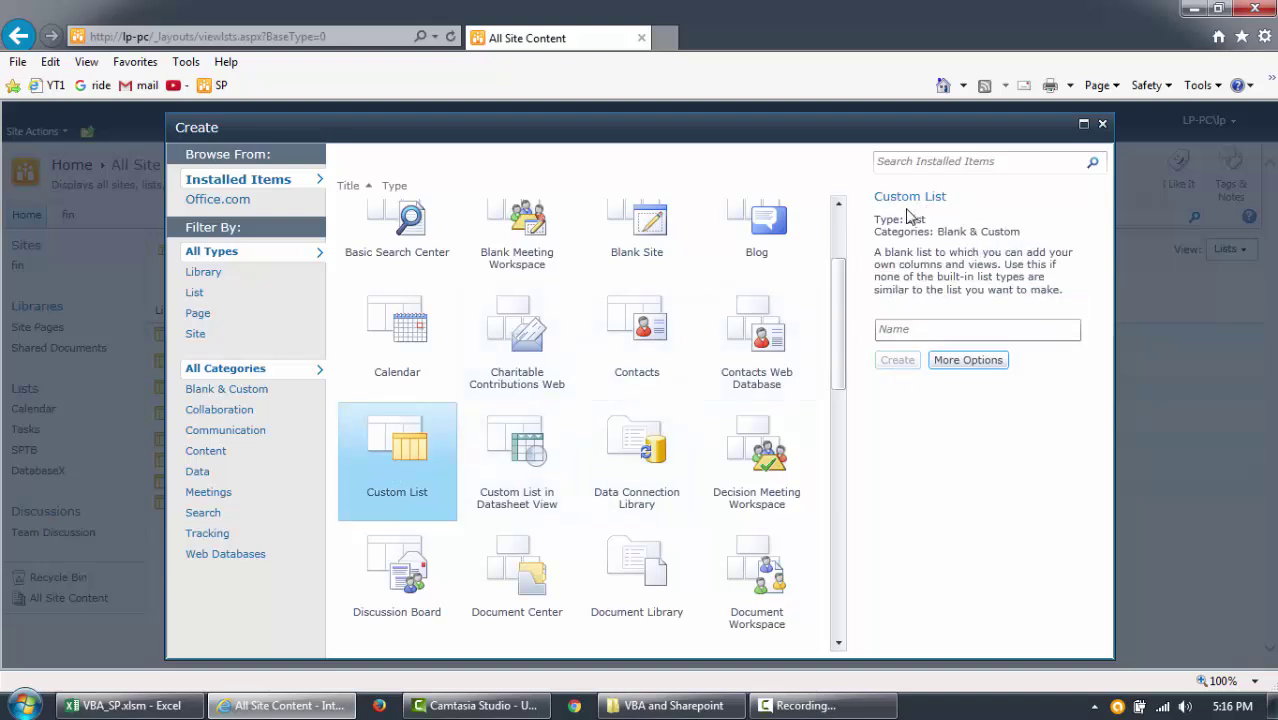
Step: Enter finDatatb as the new list name and copy it
{"action": "left_click", "coordinate": [925, 325]}
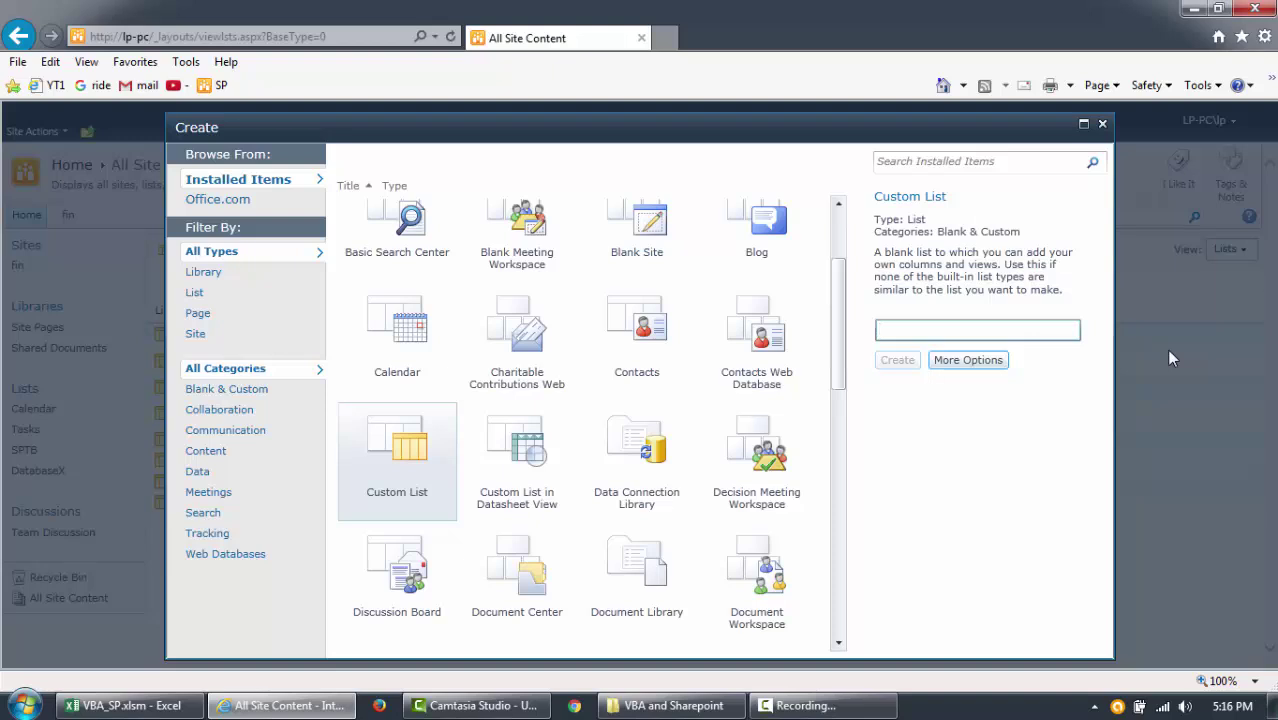
{"action": "type", "text": "sp"}
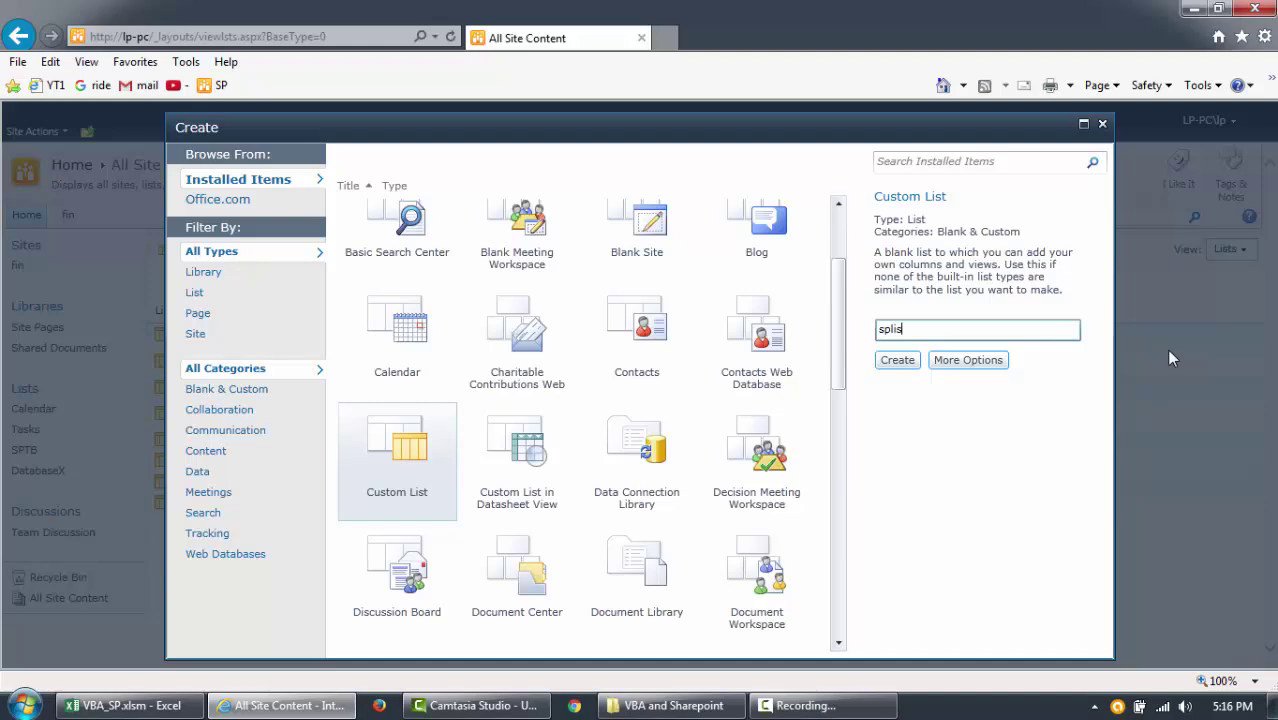
{"action": "type", "text": "lis"}
{"action": "key", "text": "BackSpace"}
{"action": "key", "text": "BackSpace"}
{"action": "key", "text": "BackSpace"}
{"action": "key", "text": "BackSpace"}
{"action": "key", "text": "BackSpace"}
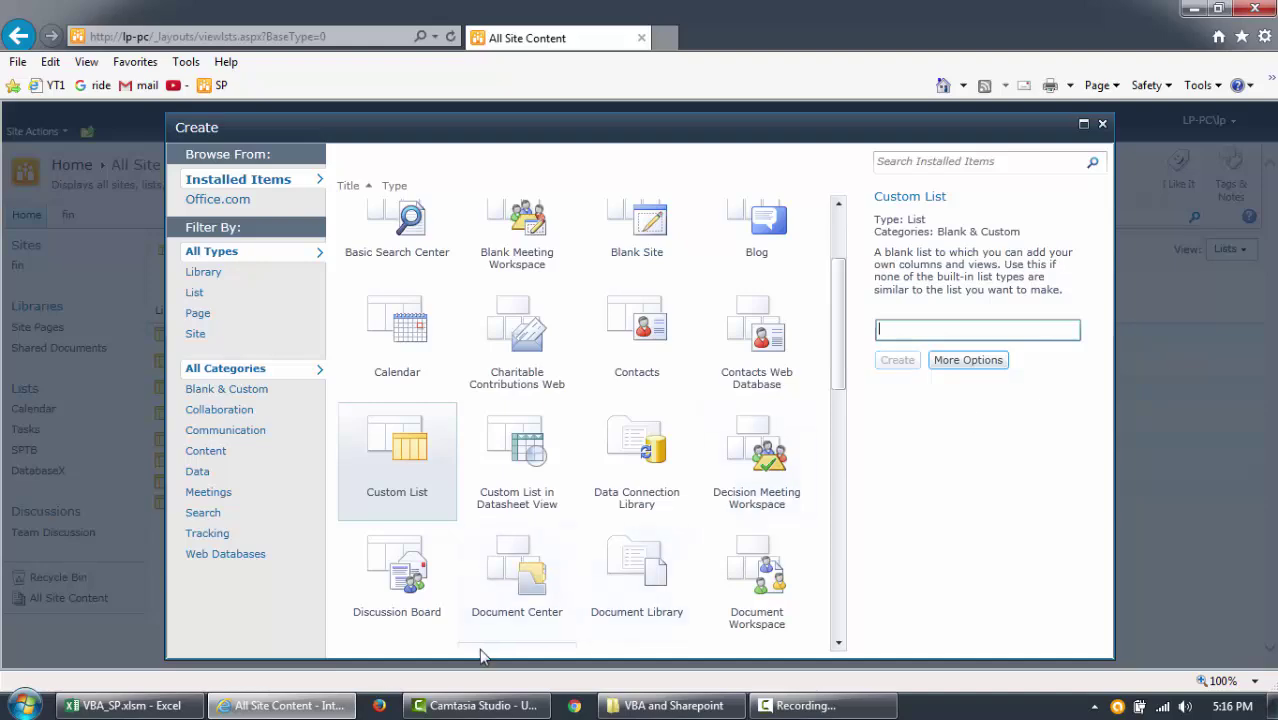
{"action": "left_click", "coordinate": [125, 705]}
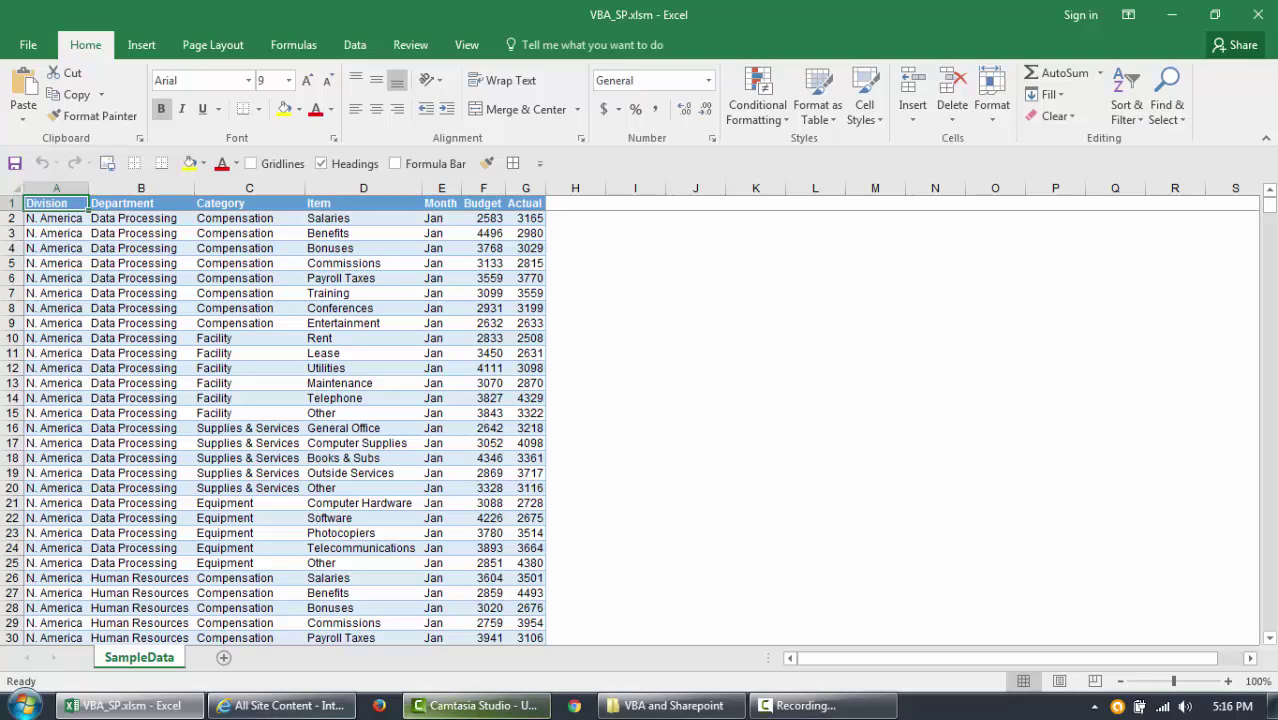
{"action": "left_click", "coordinate": [303, 700]}
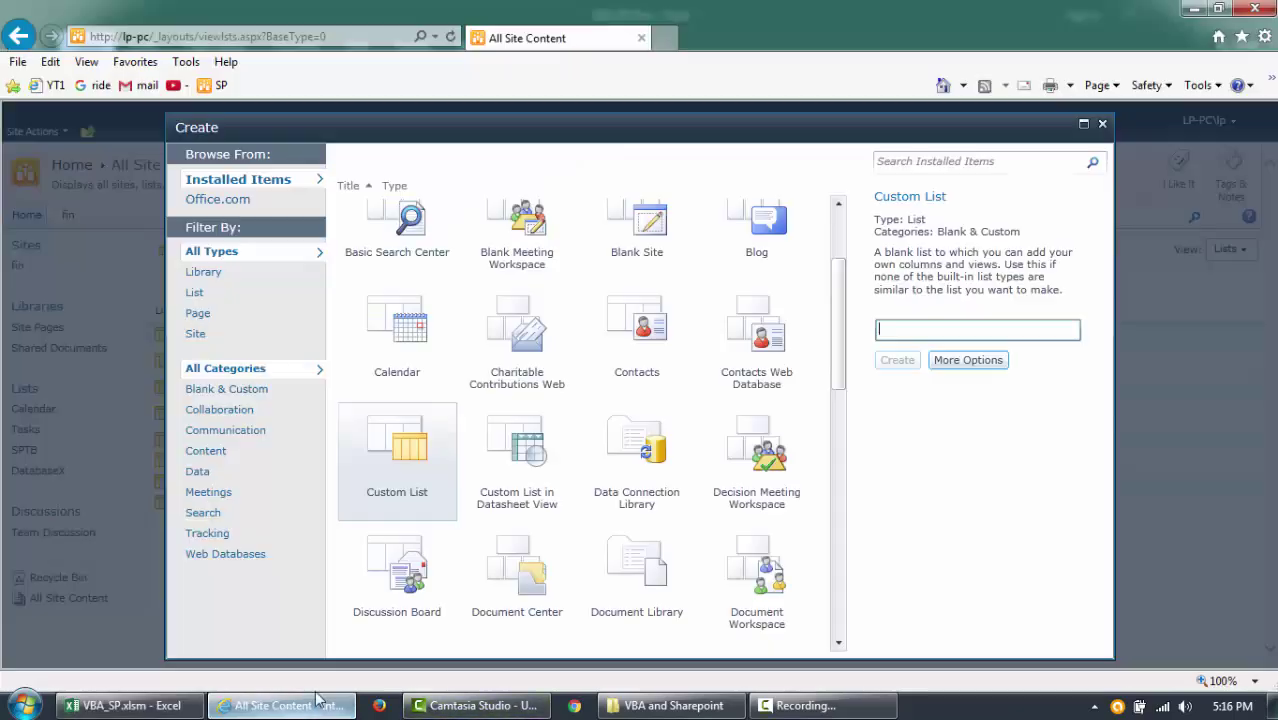
{"action": "type", "text": "finDatatb"}
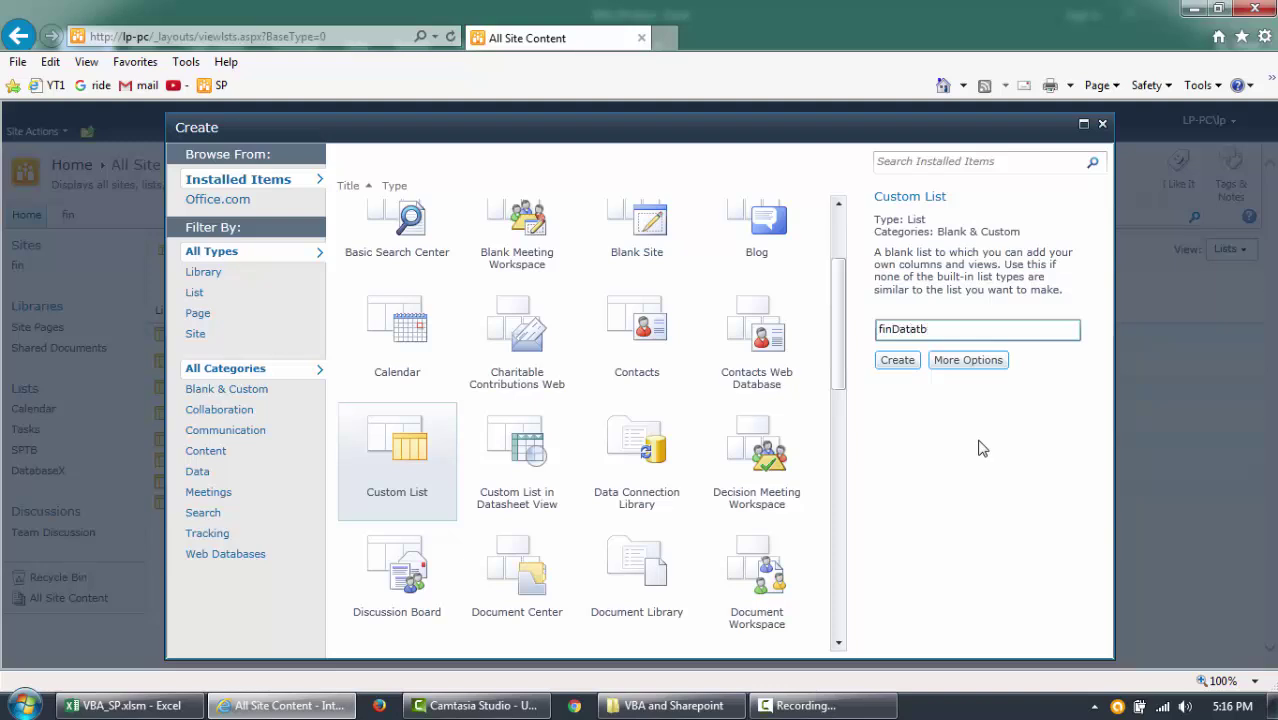
{"action": "key", "text": "ctrl+a"}
{"action": "key", "text": "ctrl+c"}
Step: Create the finDatatb list with description finDatatb, shown in Quick Launch
{"action": "left_click", "coordinate": [950, 362]}
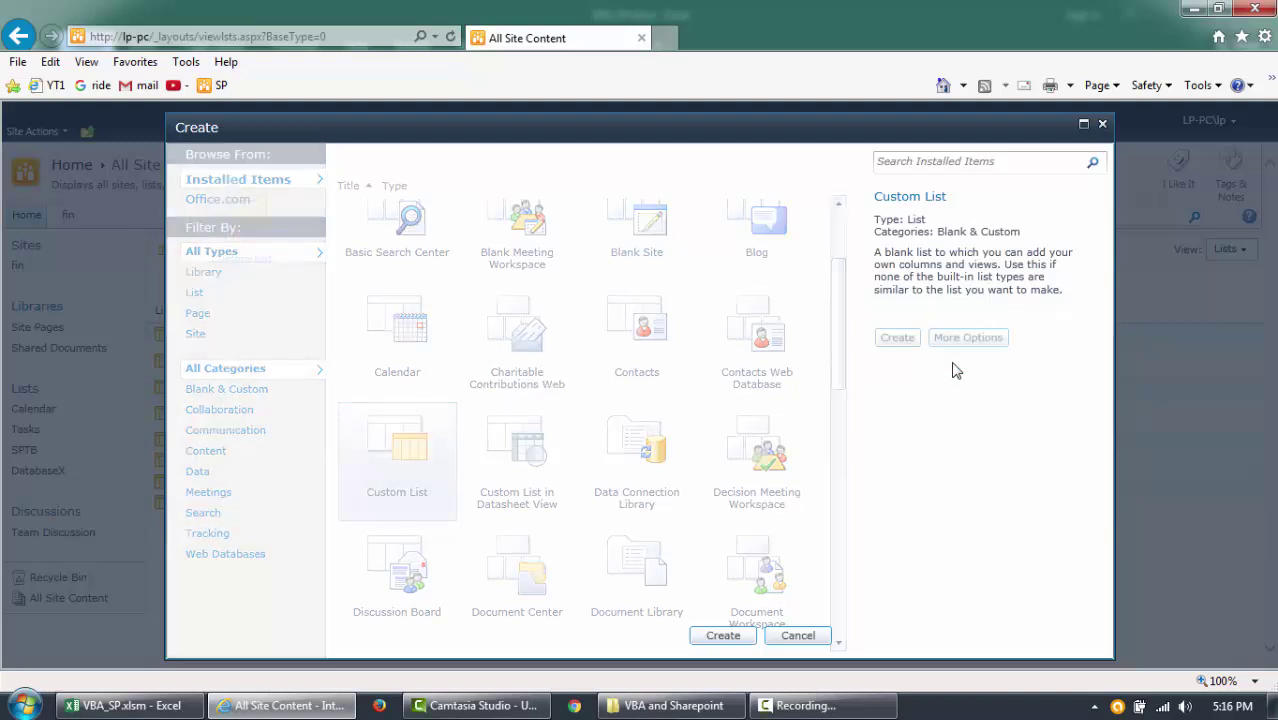
{"action": "left_click", "coordinate": [693, 246]}
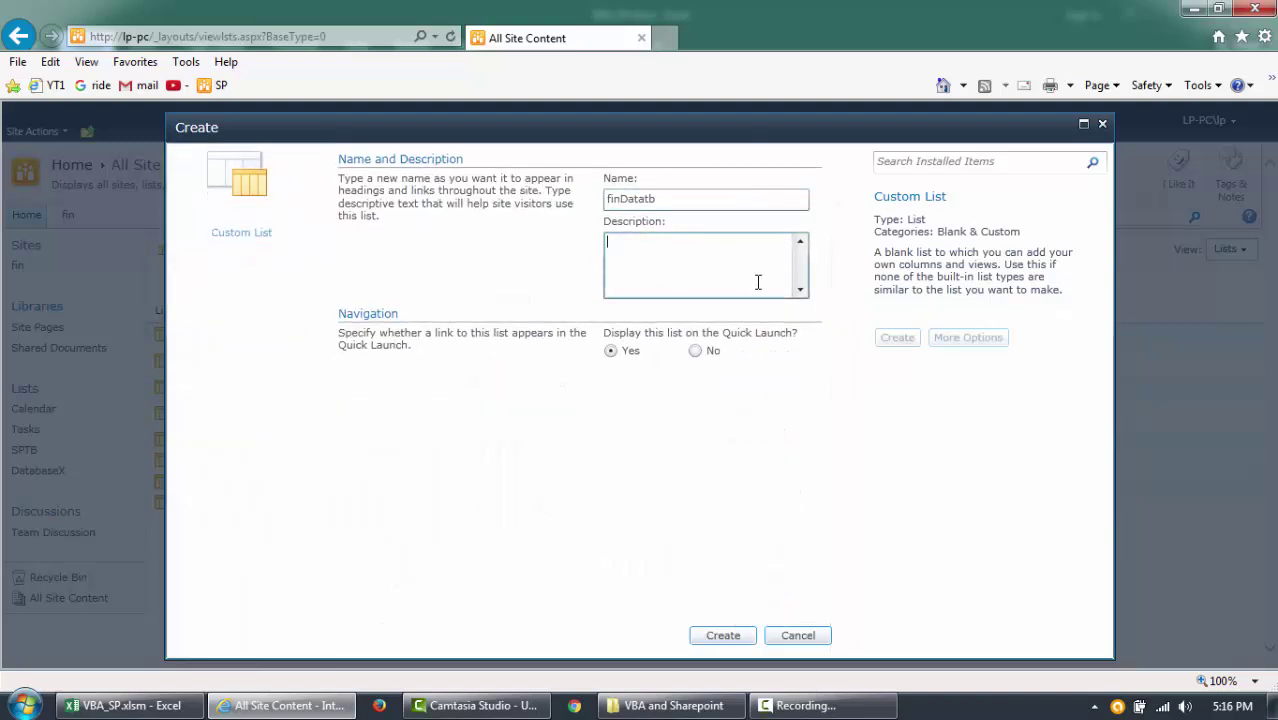
{"action": "key", "text": "ctrl+v"}
{"action": "left_click", "coordinate": [612, 351]}
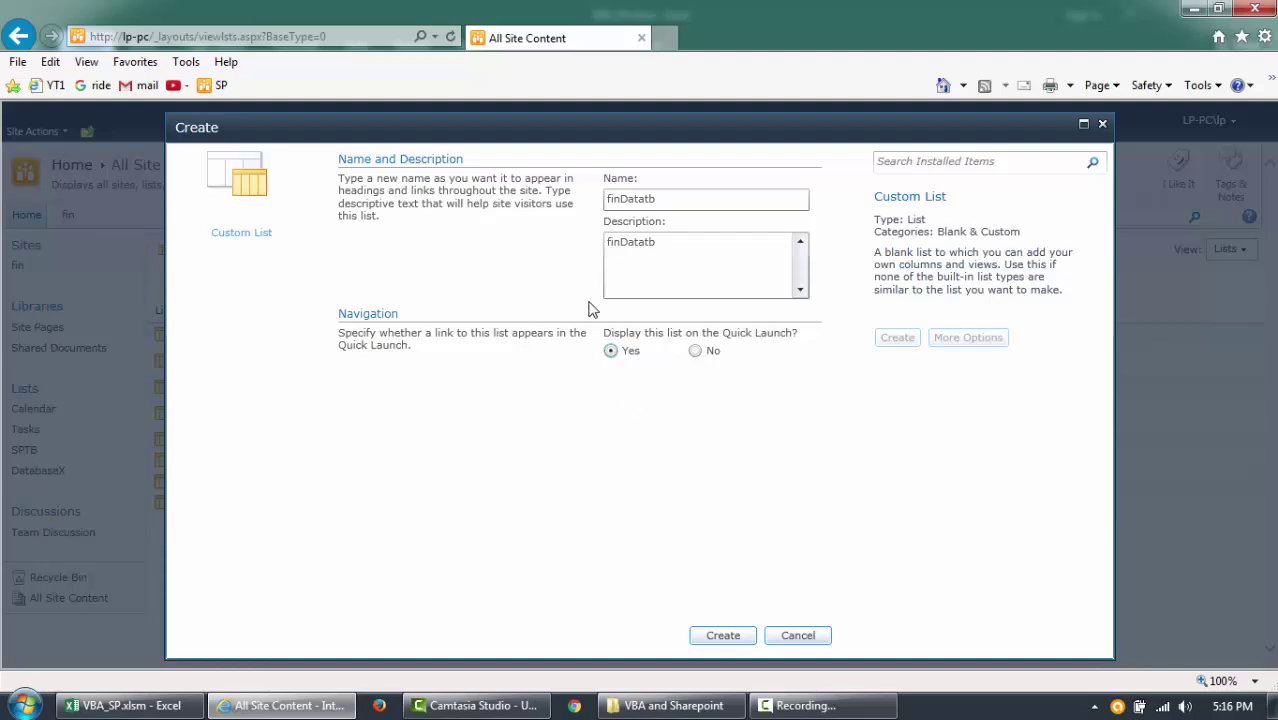
{"action": "left_click", "coordinate": [736, 248]}
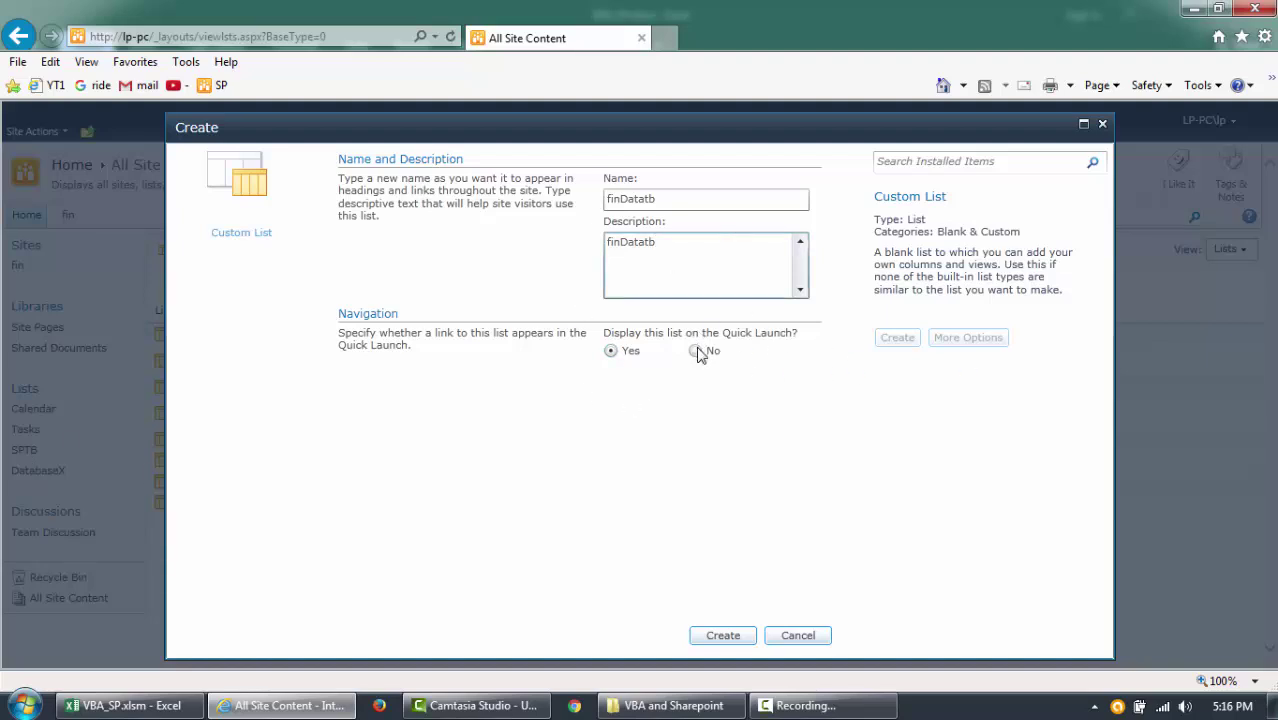
{"action": "left_click", "coordinate": [612, 352]}
{"action": "left_click", "coordinate": [716, 644]}
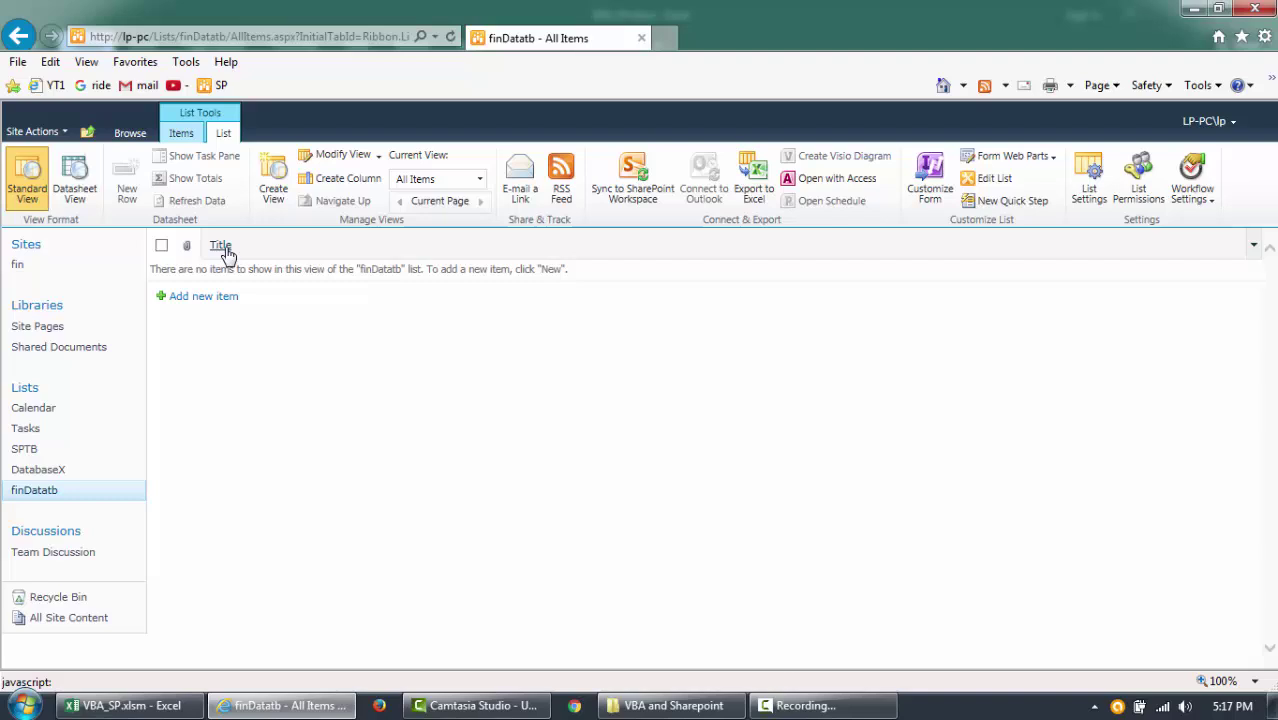
Step: Open the new item form for finDatatb, then cancel it
{"action": "left_click", "coordinate": [181, 298]}
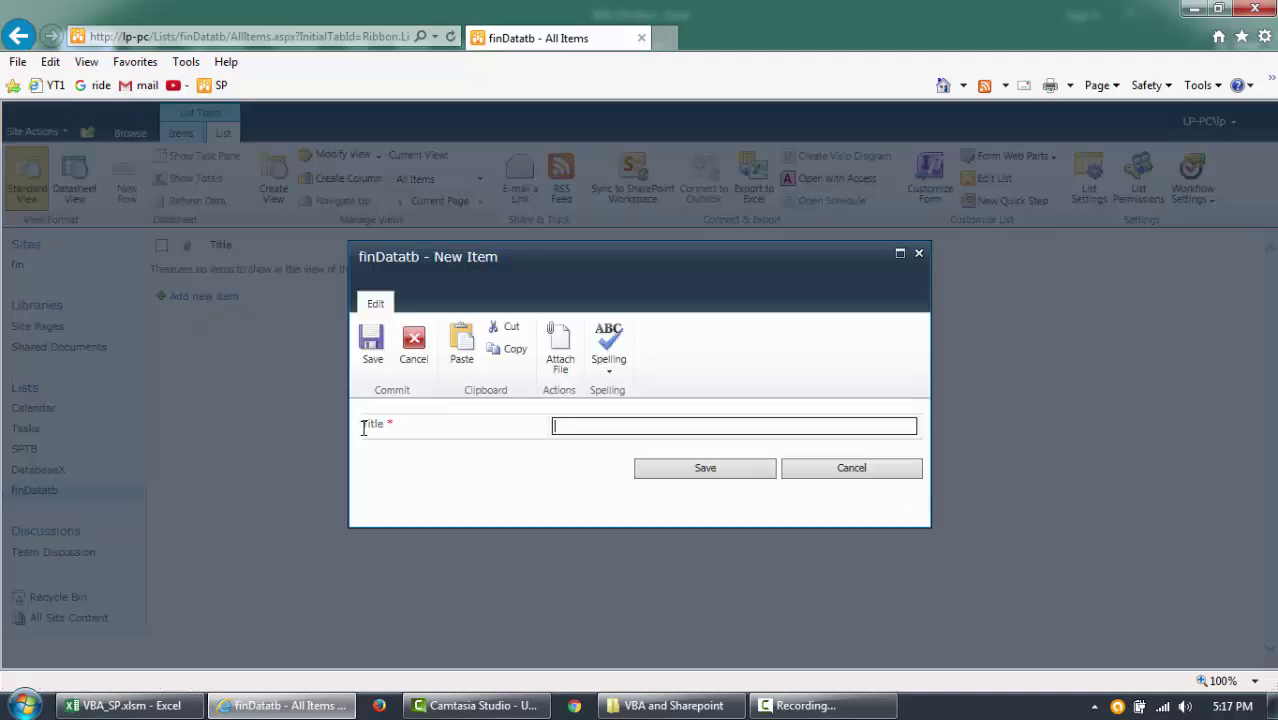
{"action": "left_click_drag", "start_coordinate": [368, 424], "coordinate": [402, 428]}
{"action": "left_click", "coordinate": [404, 434]}
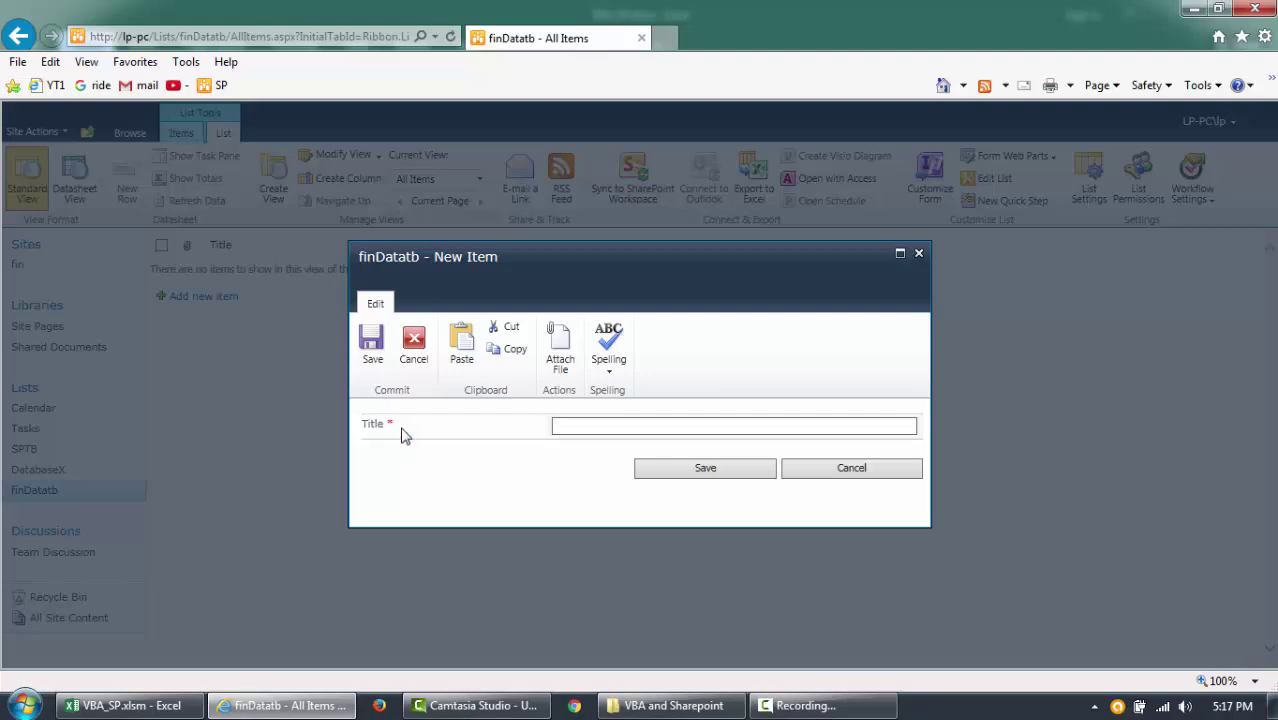
{"action": "left_click", "coordinate": [830, 472]}
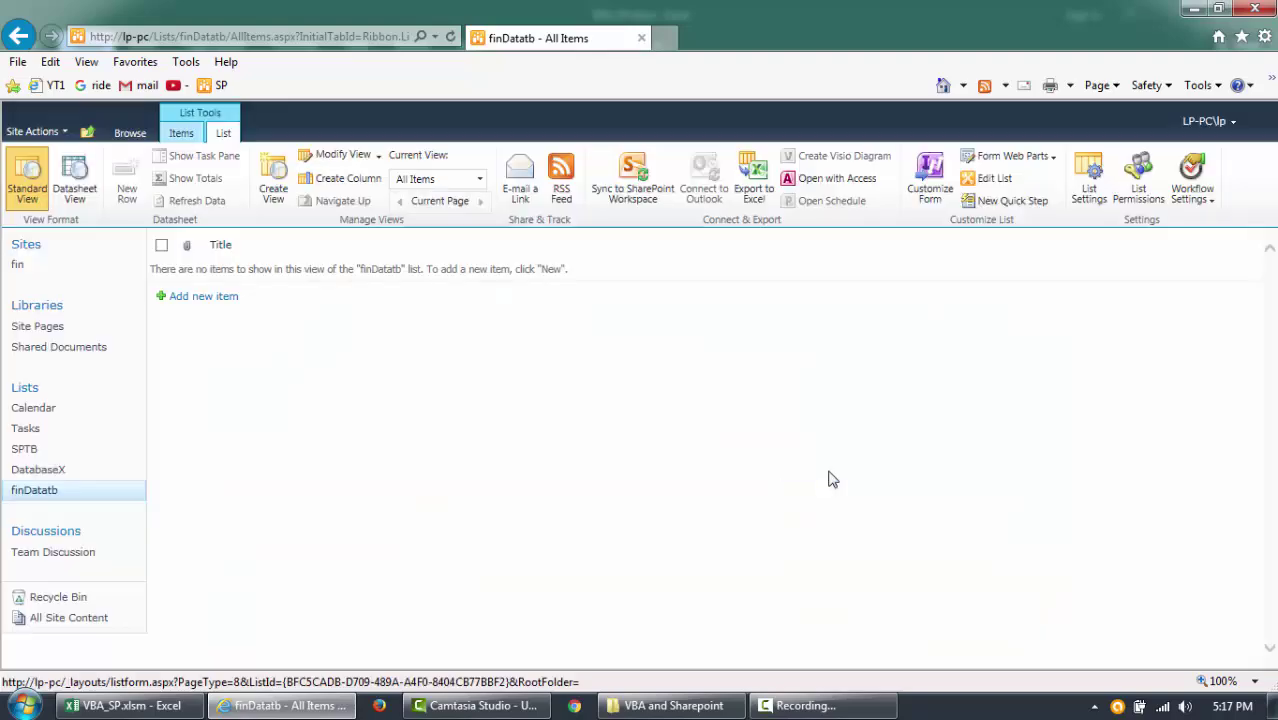
Step: In Excel, paste-special the A1:G1 headers transposed down column J from J5
{"action": "left_click", "coordinate": [150, 704]}
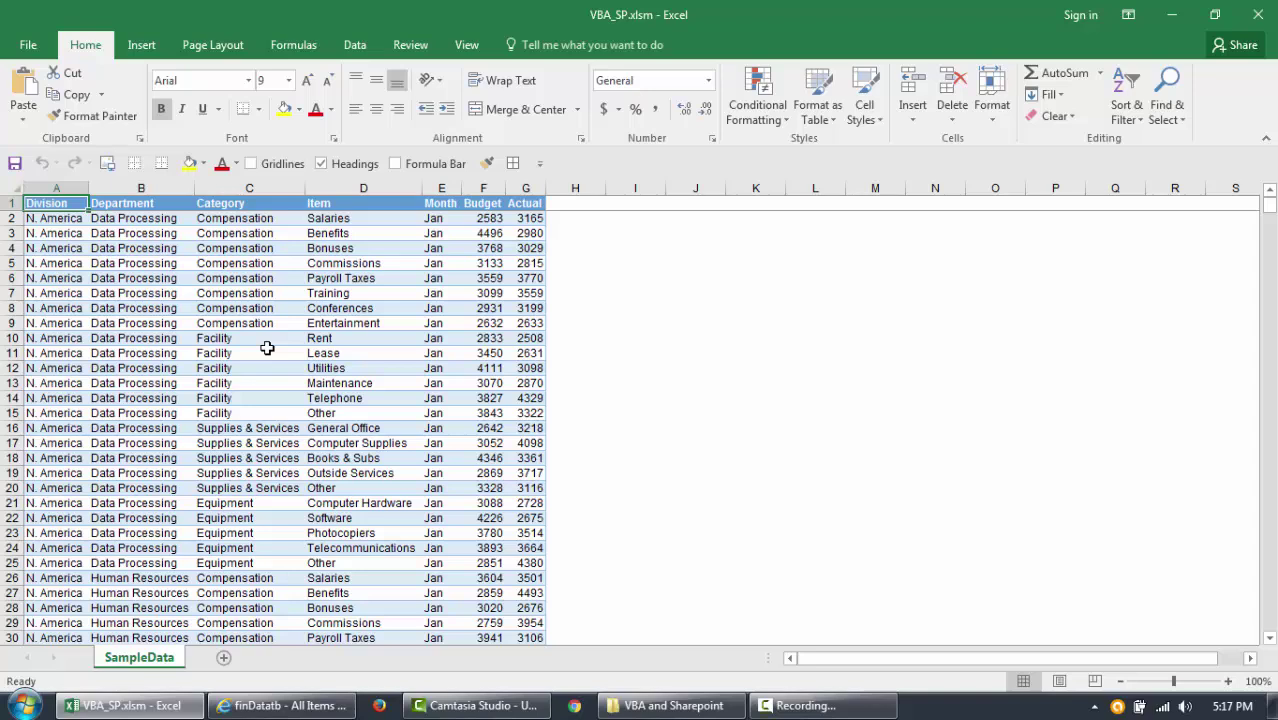
{"action": "key", "text": "ctrl+shift+Right"}
{"action": "key", "text": "ctrl+c"}
{"action": "left_click", "coordinate": [667, 208]}
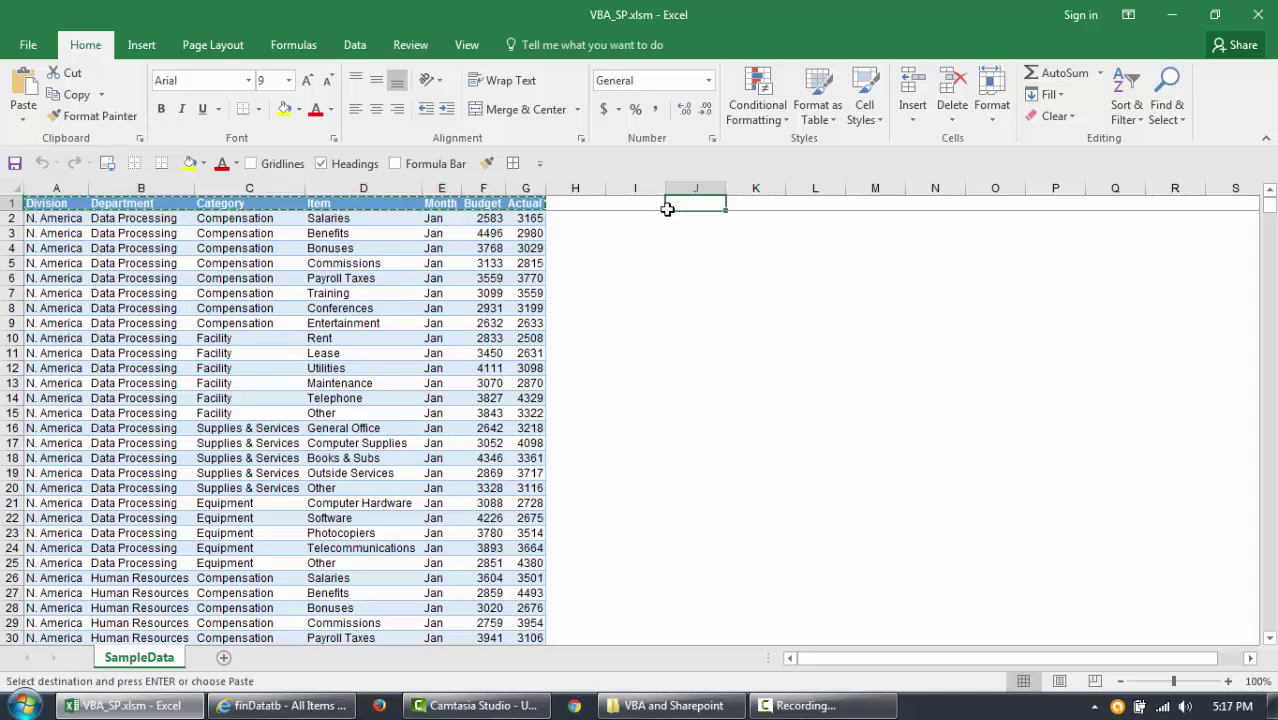
{"action": "key", "text": "alt+v"}
{"action": "key", "text": "v"}
{"action": "key", "text": "Escape"}
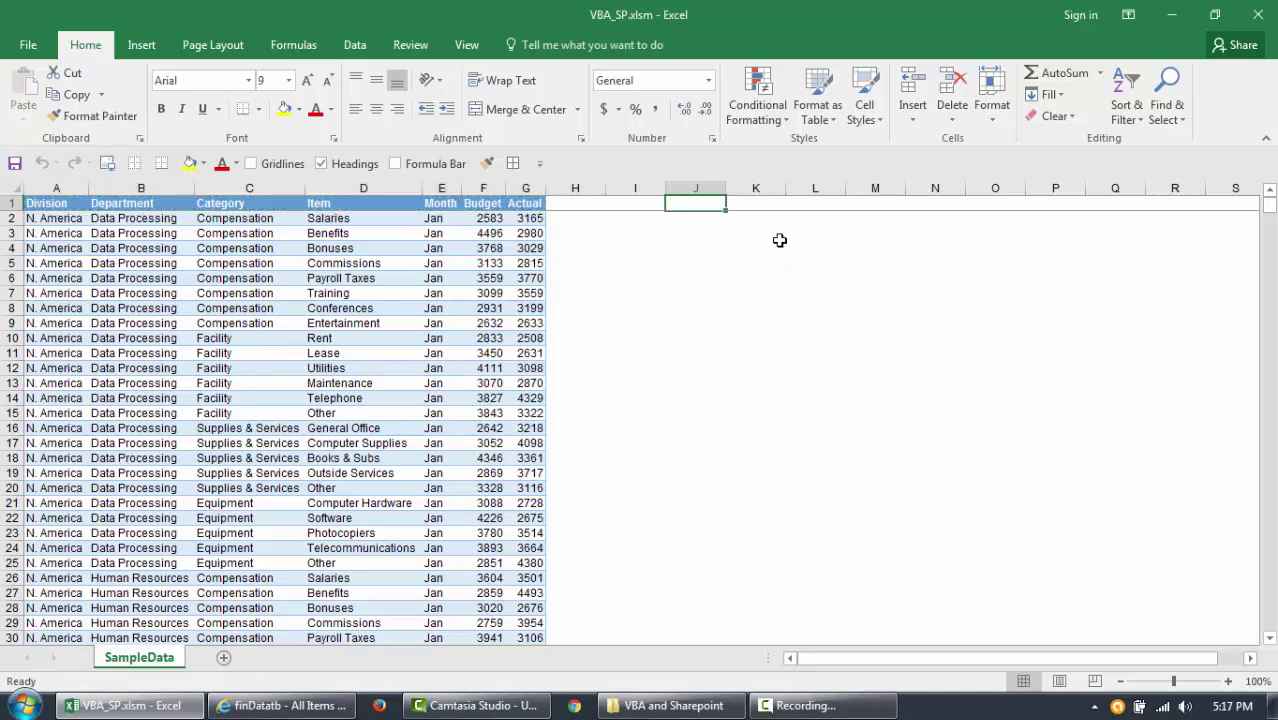
{"action": "key", "text": "ctrl+Left"}
{"action": "key", "text": "ctrl+Left"}
{"action": "key", "text": "ctrl+shift+Right"}
{"action": "key", "text": "ctrl+c"}
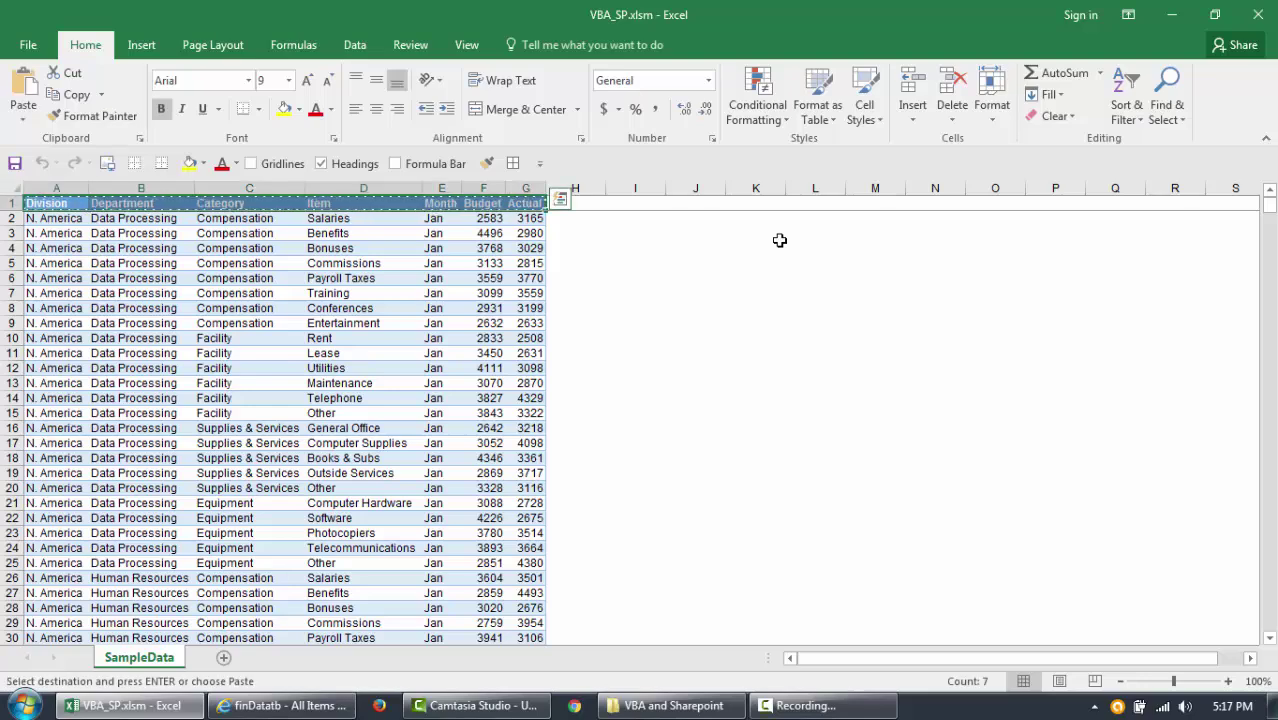
{"action": "left_click", "coordinate": [696, 263]}
{"action": "key", "text": "ctrl+alt+v"}
{"action": "key", "text": "e"}
{"action": "key", "text": "Return"}
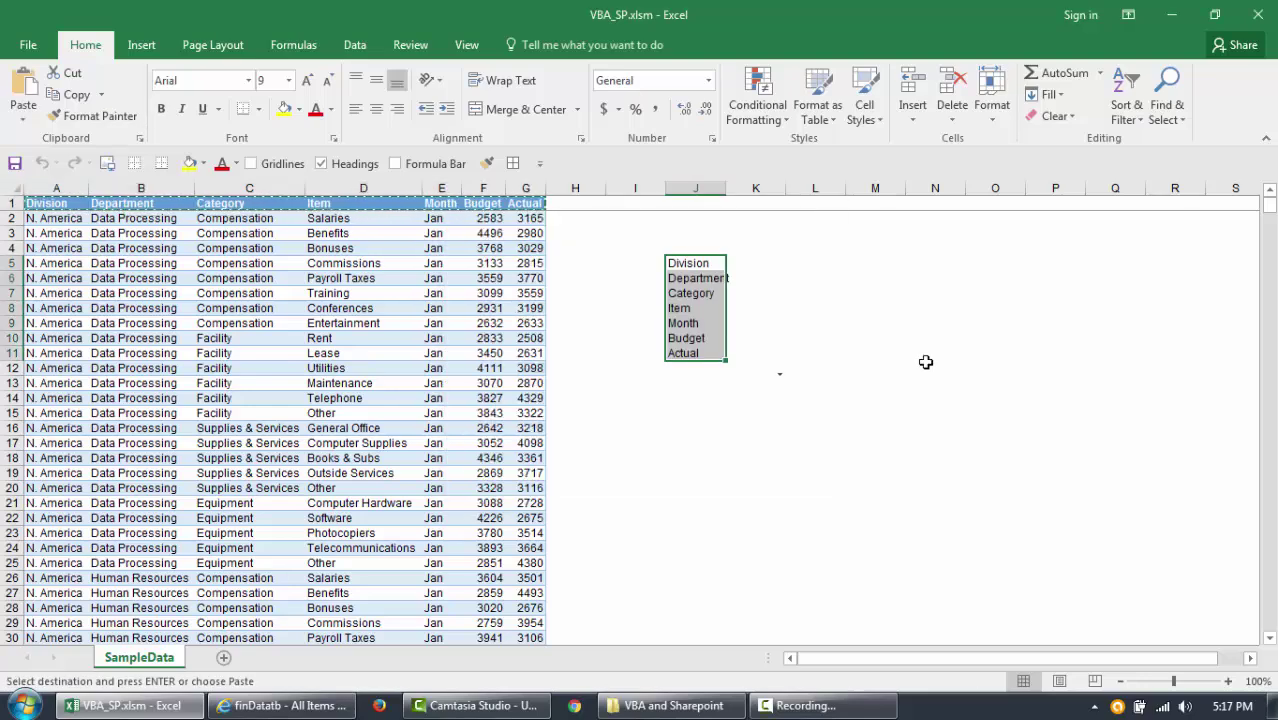
Step: Widen column J to fit Department and end copy mode
{"action": "left_click", "coordinate": [724, 187]}
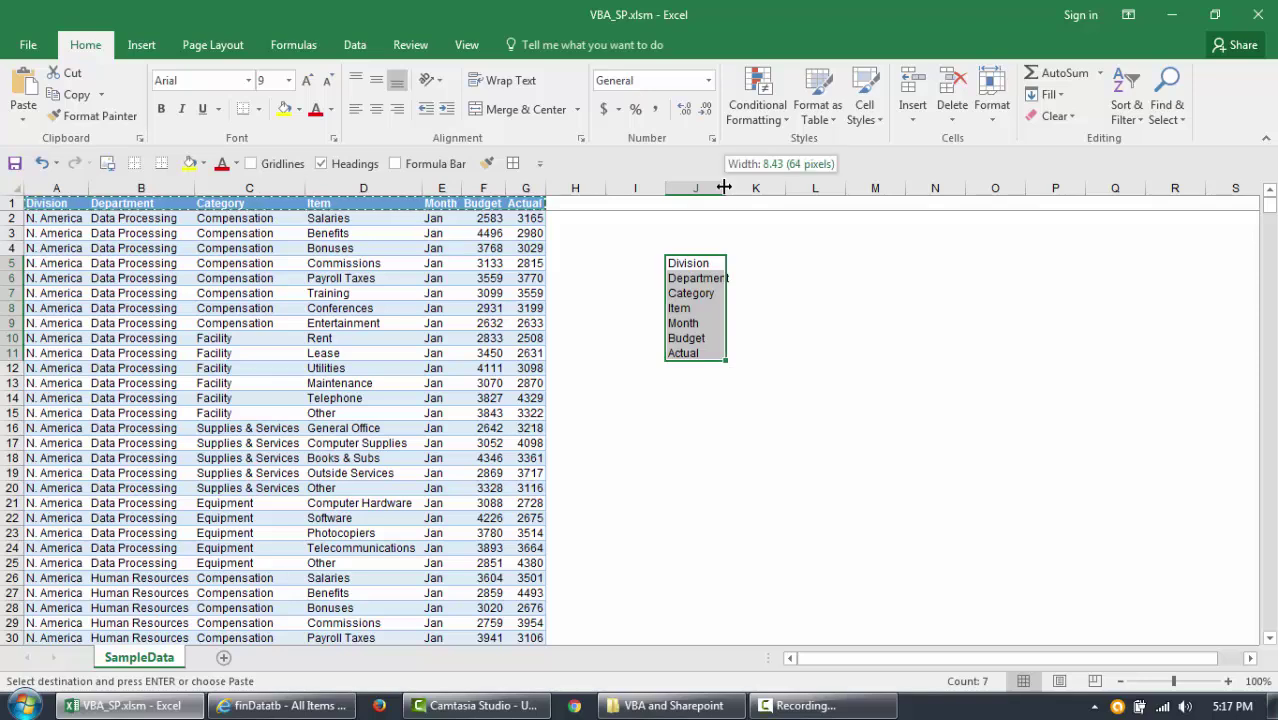
{"action": "double_click", "coordinate": [724, 187]}
{"action": "left_click", "coordinate": [796, 270]}
{"action": "left_click", "coordinate": [708, 263]}
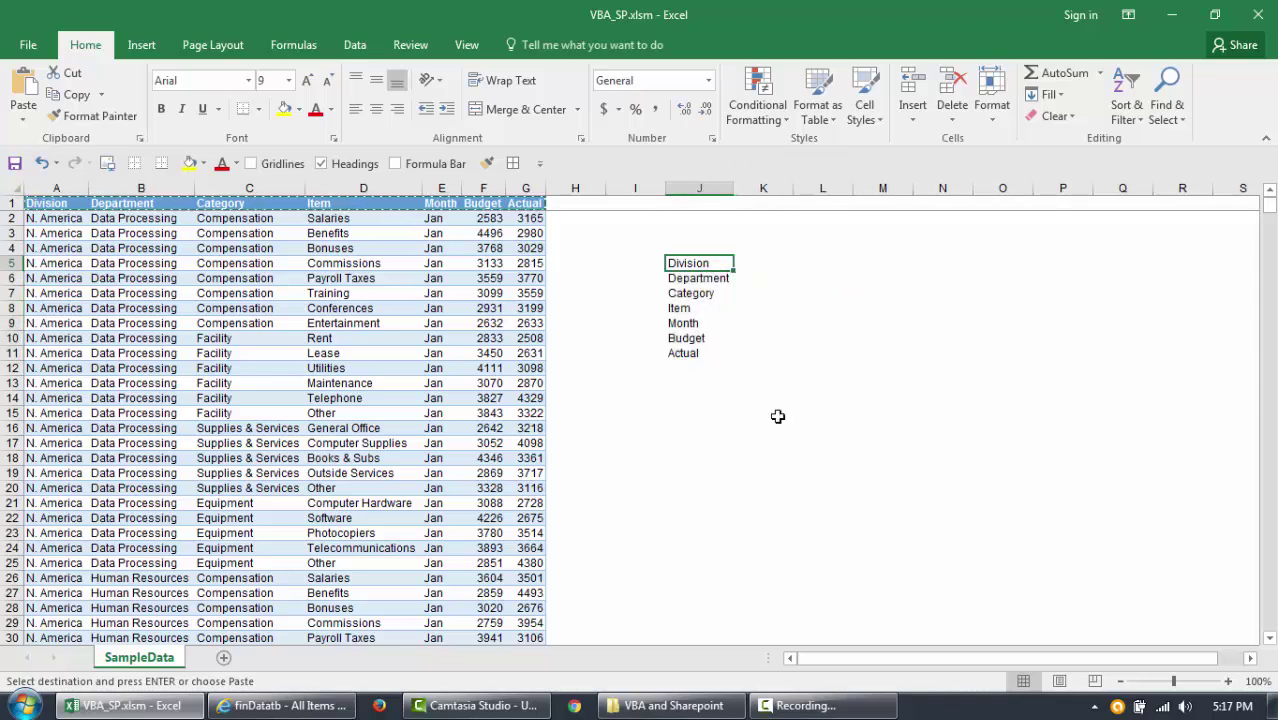
{"action": "key", "text": "Escape"}
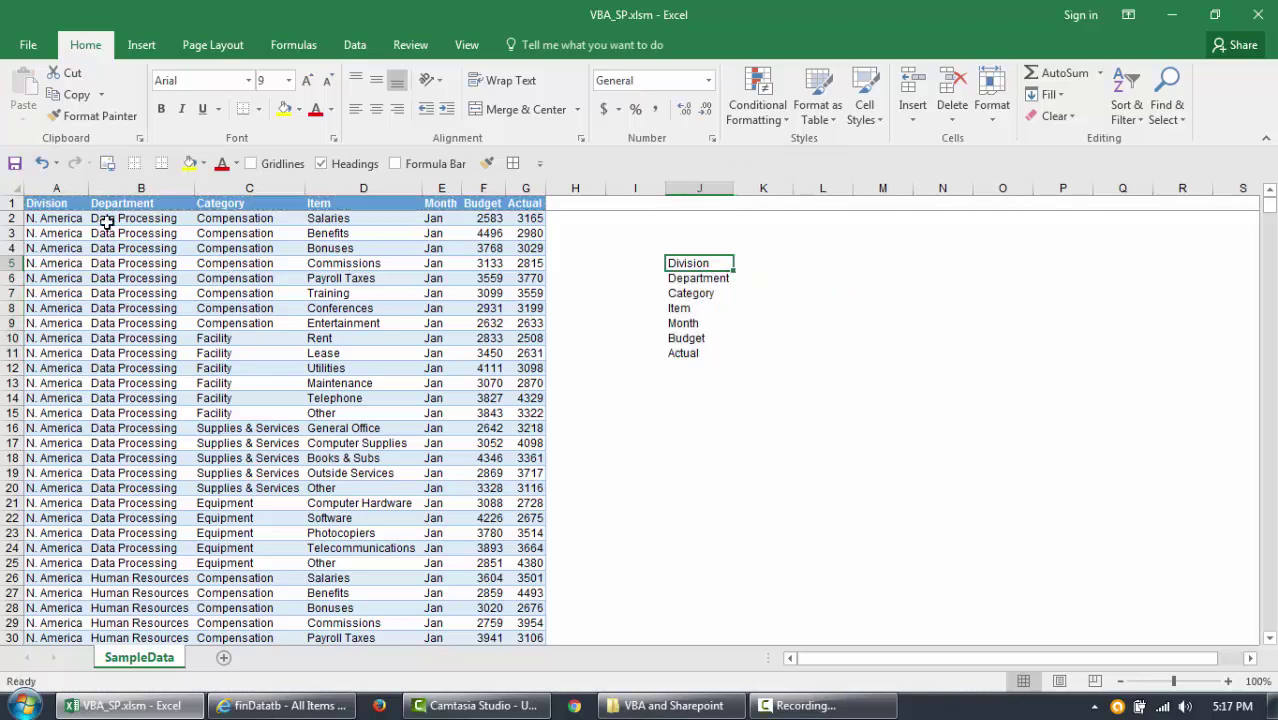
Step: Copy the Division name from J5 and return to the SharePoint list
{"action": "left_click_drag", "start_coordinate": [56, 204], "coordinate": [515, 217]}
{"action": "left_click", "coordinate": [578, 232]}
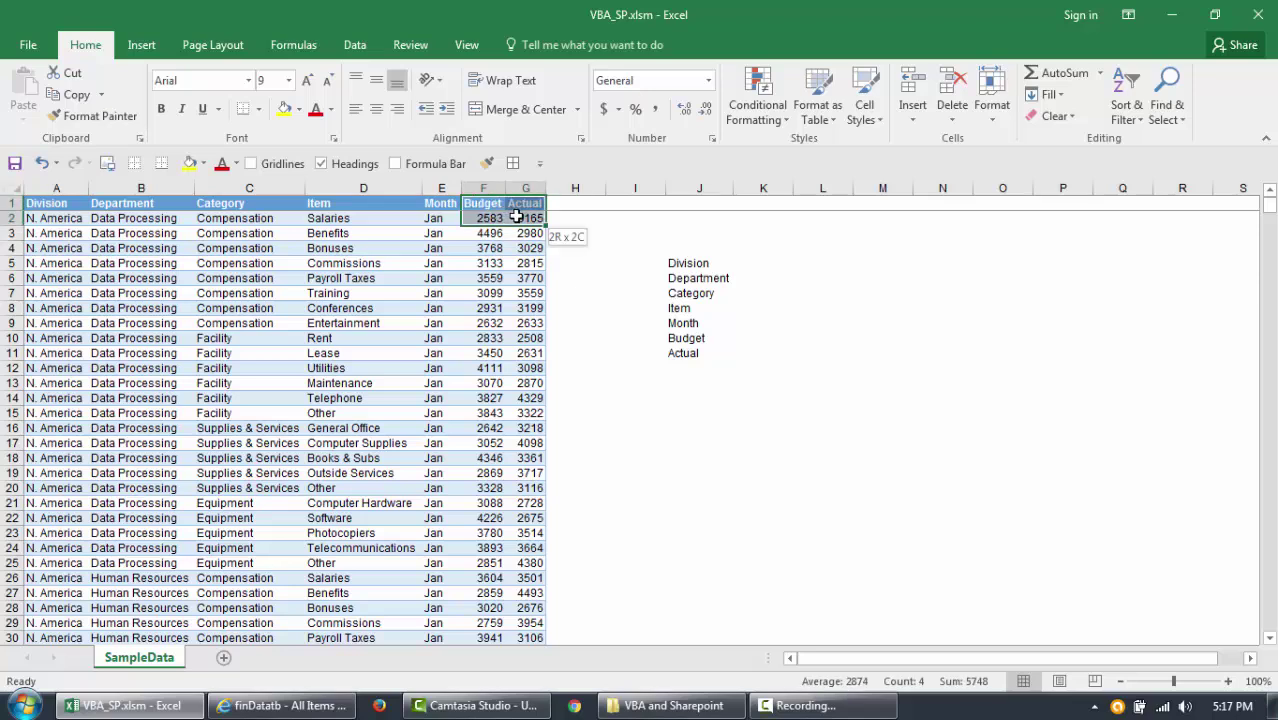
{"action": "left_click", "coordinate": [632, 263]}
{"action": "left_click_drag", "start_coordinate": [687, 263], "coordinate": [696, 350]}
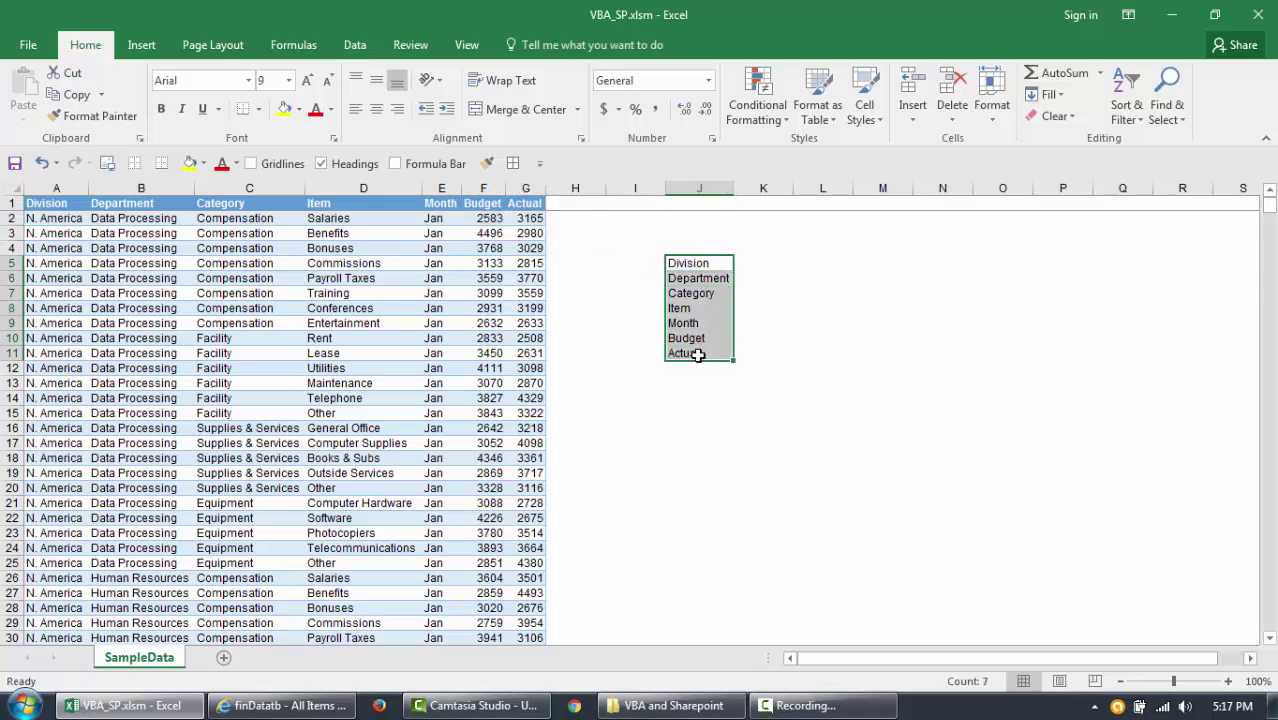
{"action": "left_click", "coordinate": [699, 260]}
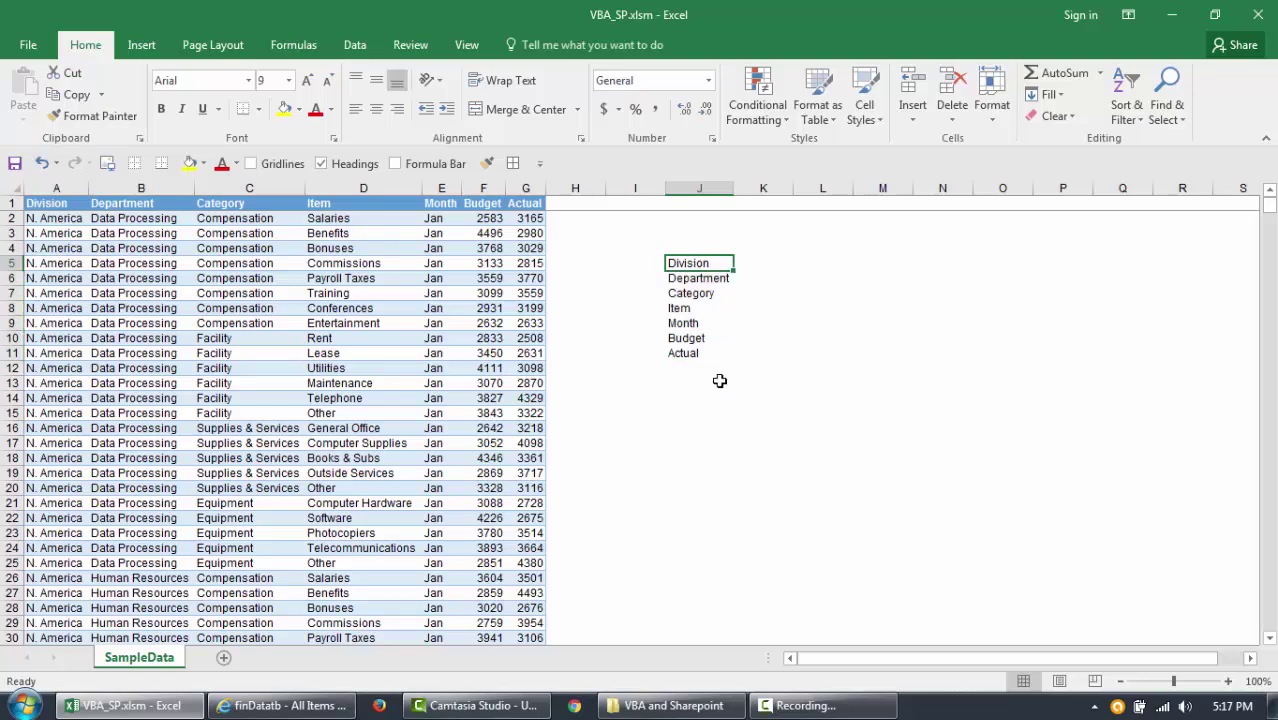
{"action": "key", "text": "ctrl+c"}
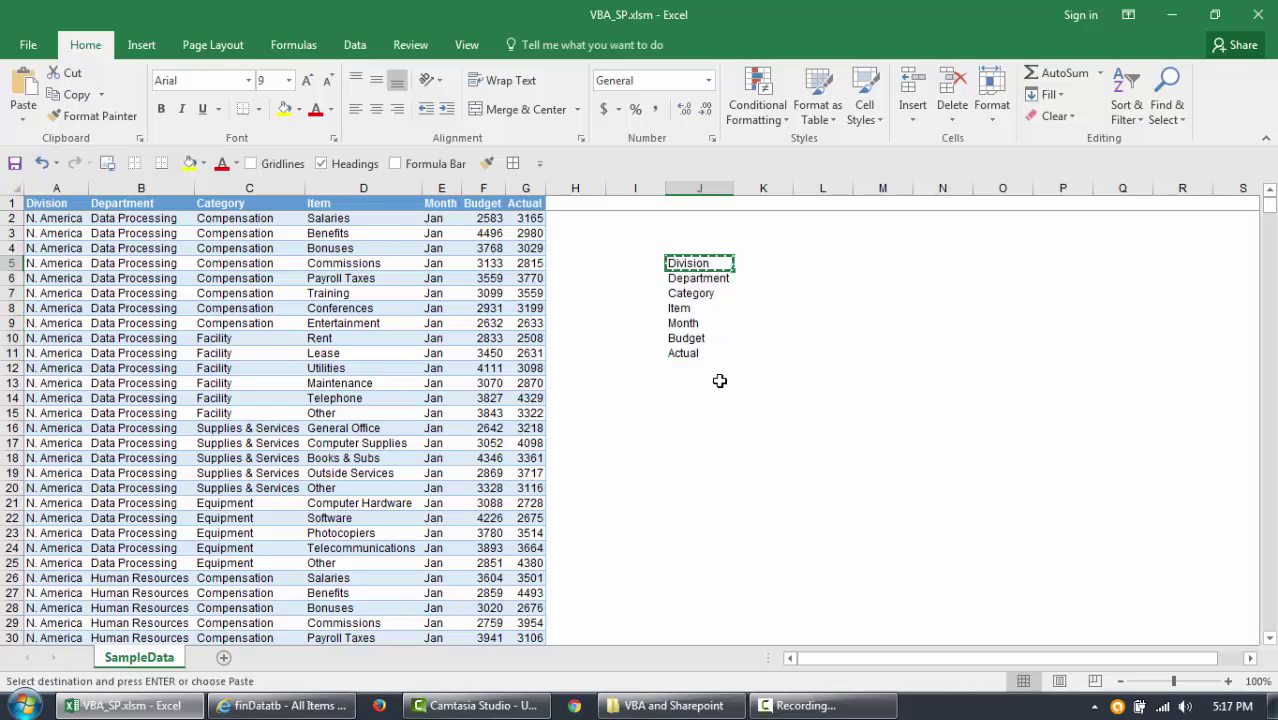
{"action": "key", "text": "alt+Tab"}
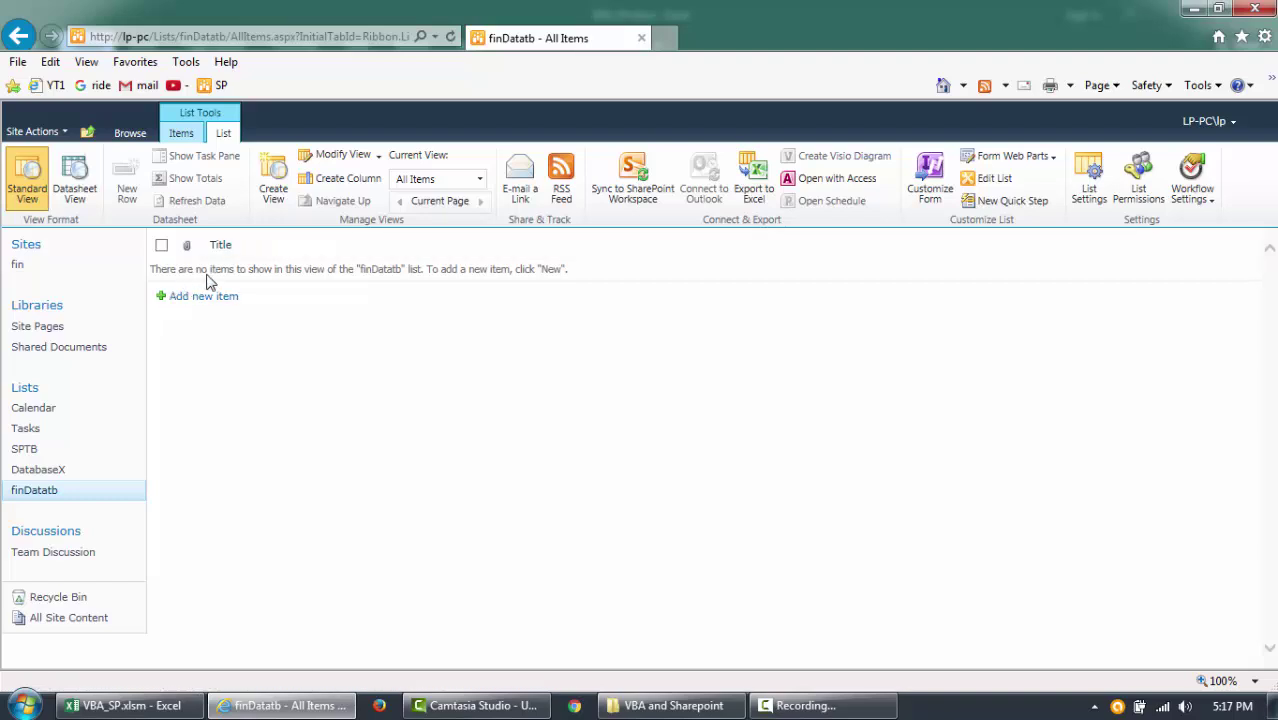
Step: Rename the Title column to Division with Require information set to No
{"action": "left_click", "coordinate": [1090, 190]}
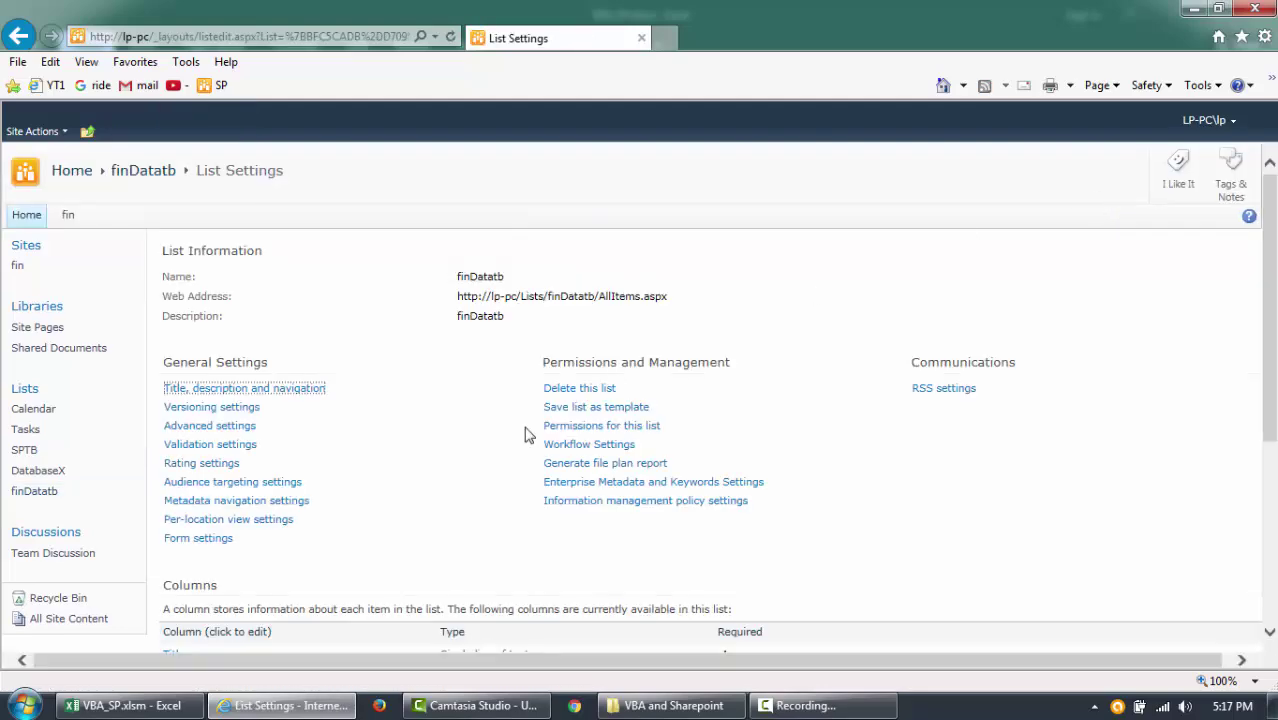
{"action": "scroll", "coordinate": [480, 432], "scroll_direction": "down", "scroll_amount": 3}
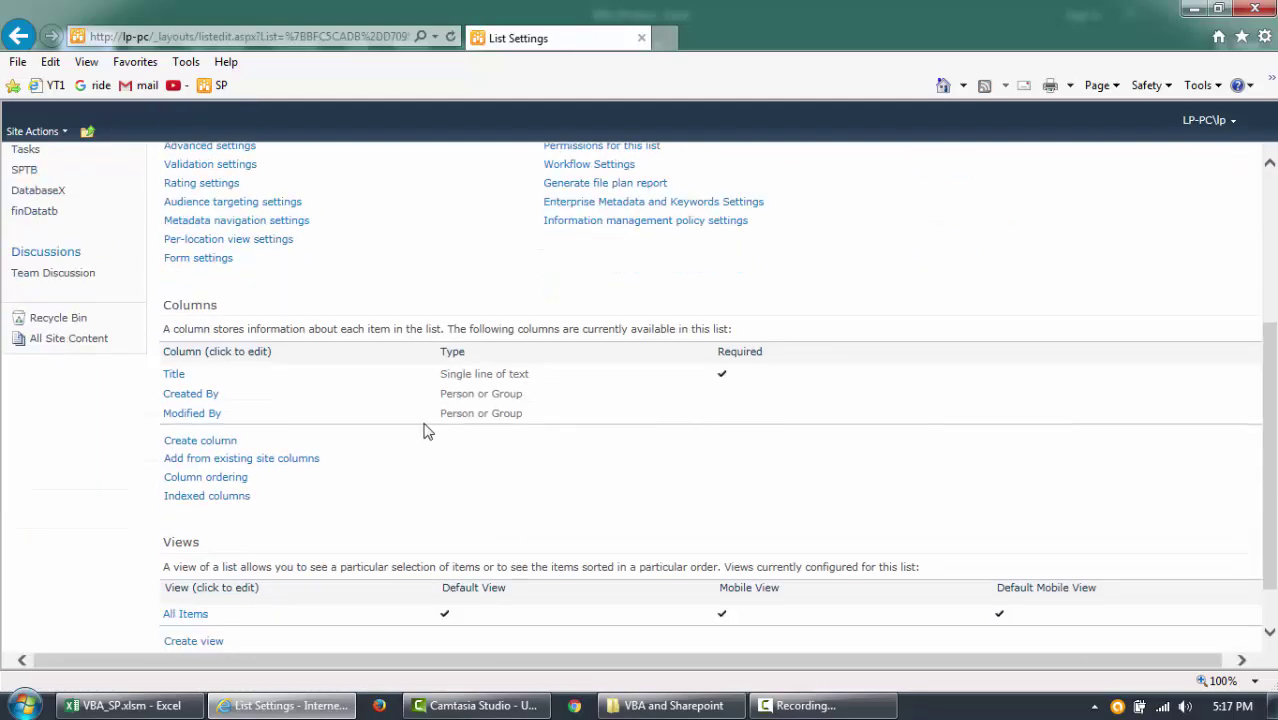
{"action": "left_click", "coordinate": [175, 380]}
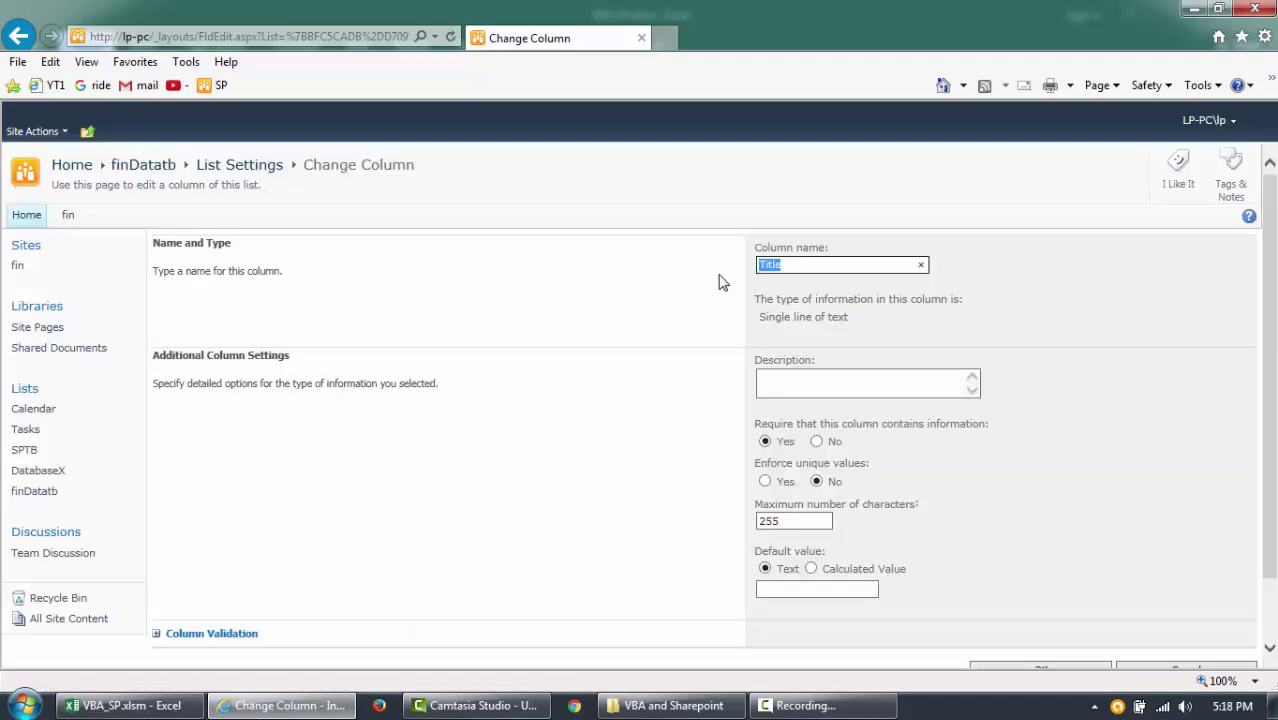
{"action": "type", "text": "Division"}
{"action": "left_click_drag", "start_coordinate": [795, 423], "coordinate": [908, 432]}
{"action": "left_click", "coordinate": [855, 427]}
{"action": "left_click_drag", "start_coordinate": [820, 425], "coordinate": [926, 427]}
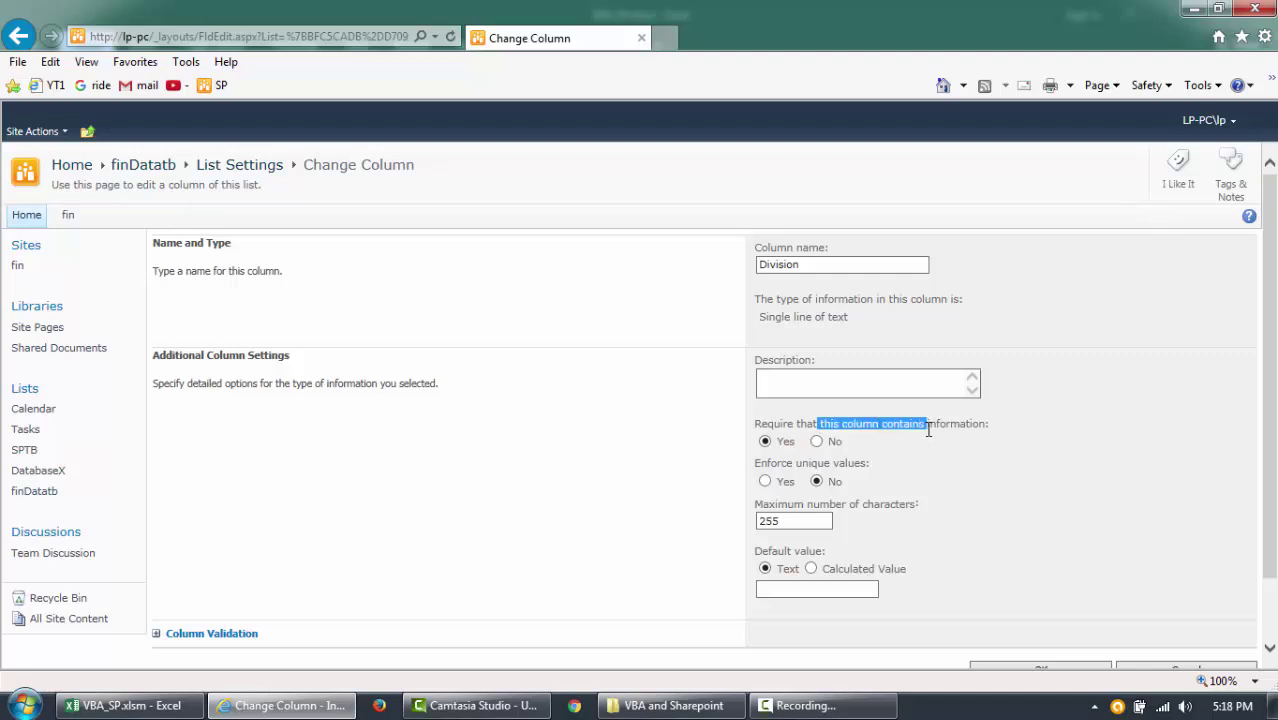
{"action": "left_click", "coordinate": [851, 454]}
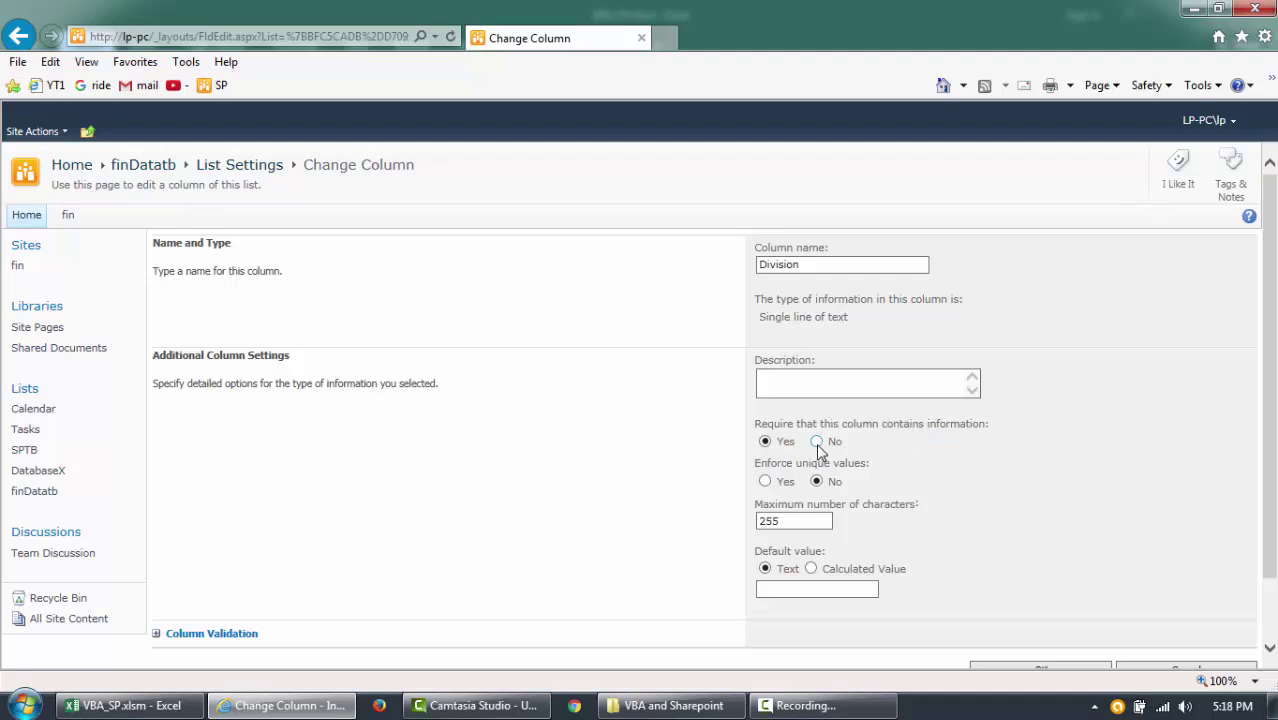
{"action": "left_click", "coordinate": [816, 441]}
{"action": "scroll", "coordinate": [987, 475], "scroll_direction": "down", "scroll_amount": 2}
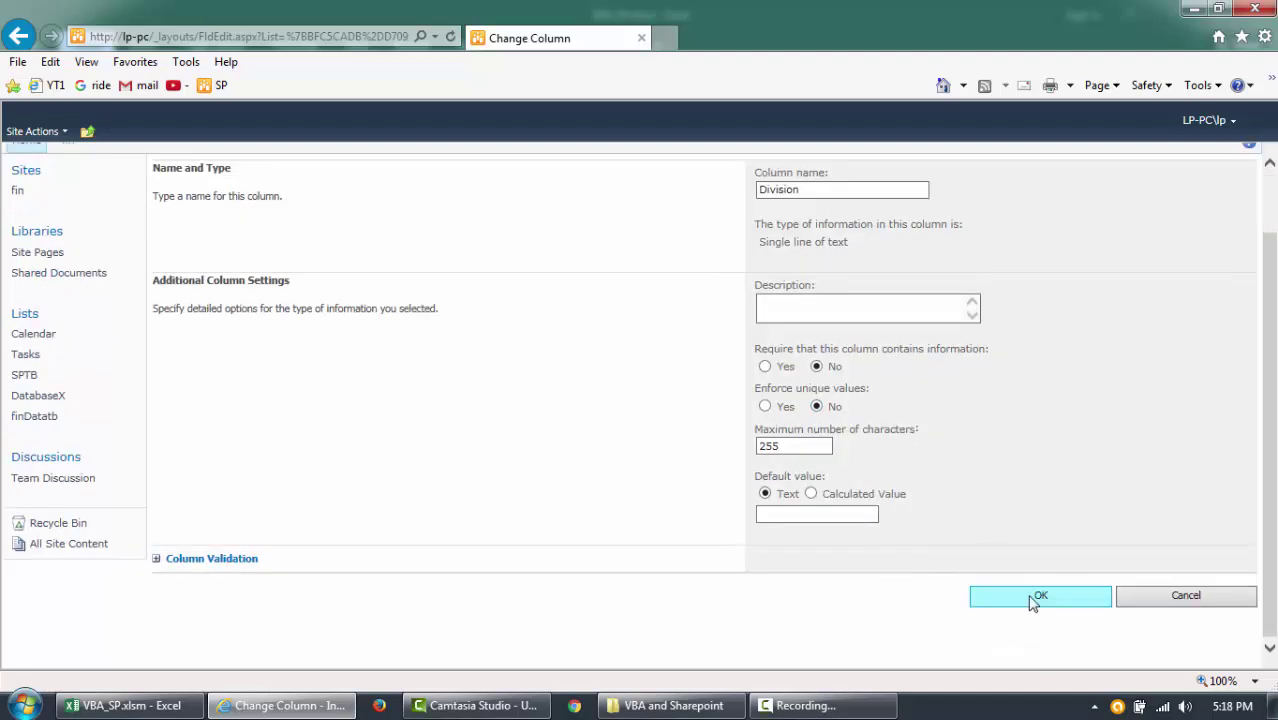
{"action": "left_click", "coordinate": [1035, 598]}
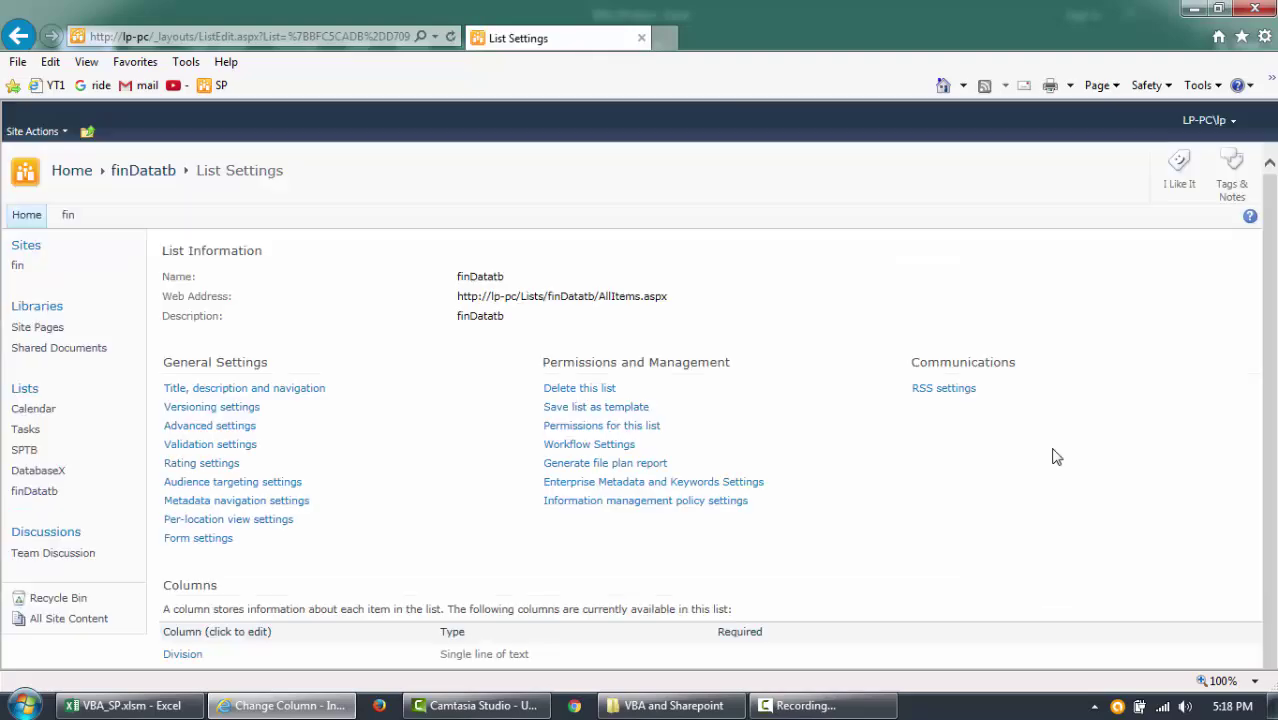
Step: Scroll the finDatatb list settings and start a new column
{"action": "scroll", "coordinate": [1057, 457], "scroll_direction": "down", "scroll_amount": 4}
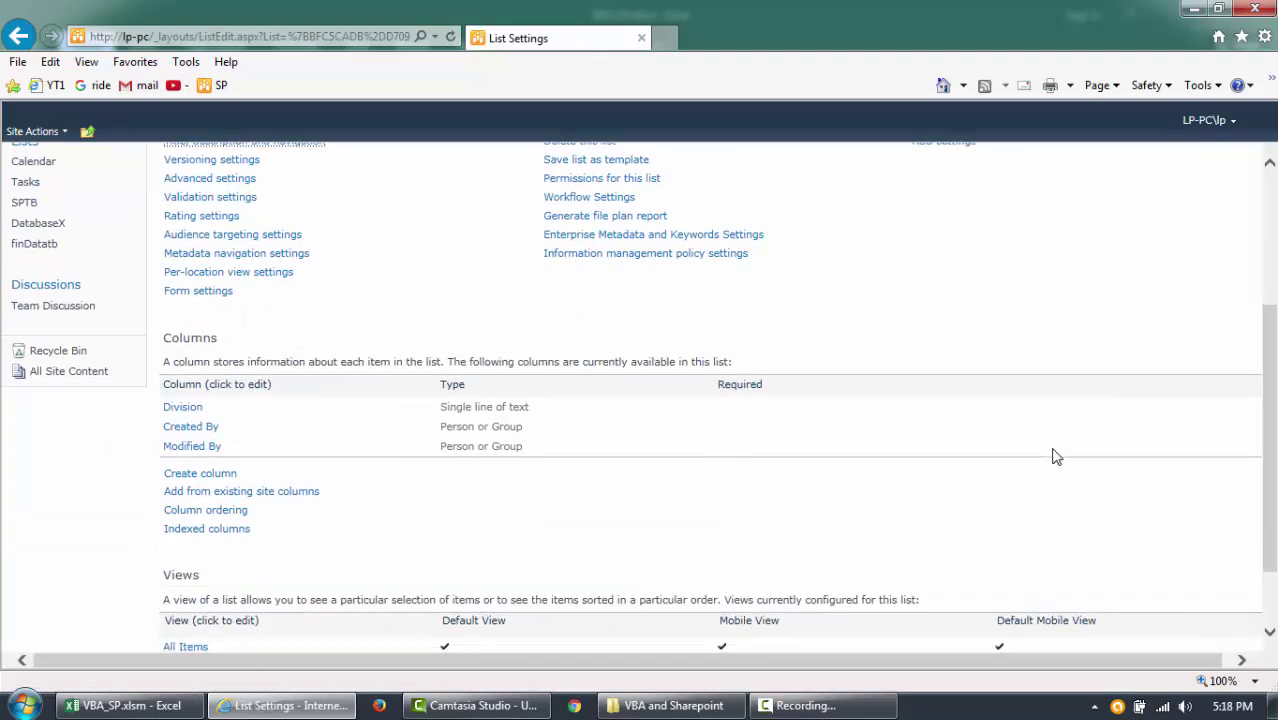
{"action": "scroll", "coordinate": [559, 399], "scroll_direction": "up", "scroll_amount": 2}
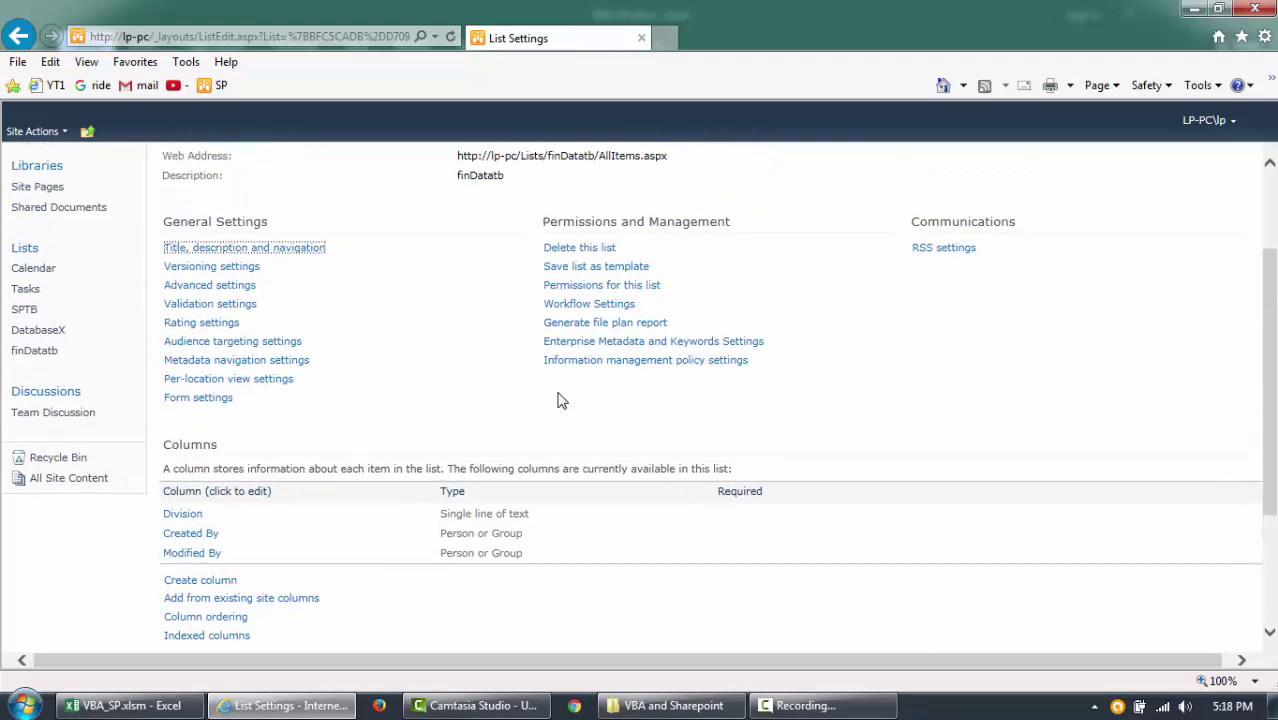
{"action": "scroll", "coordinate": [770, 446], "scroll_direction": "up", "scroll_amount": 1}
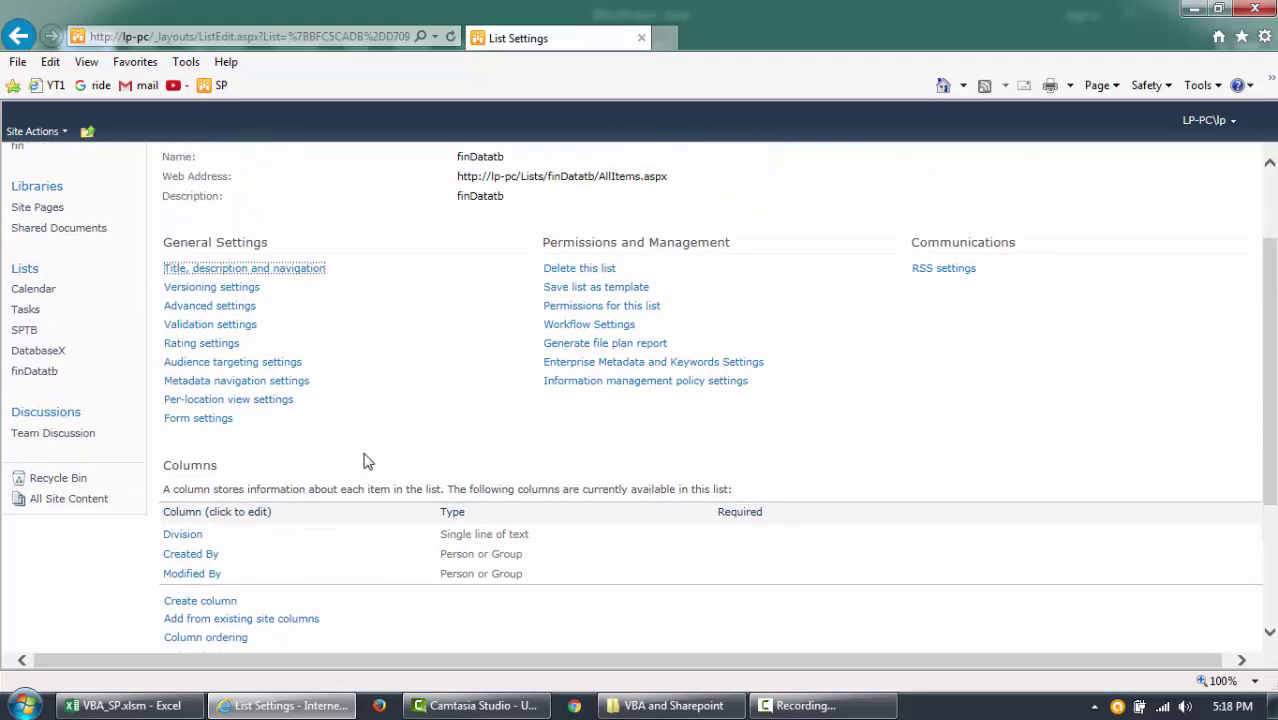
{"action": "scroll", "coordinate": [385, 474], "scroll_direction": "down", "scroll_amount": 2}
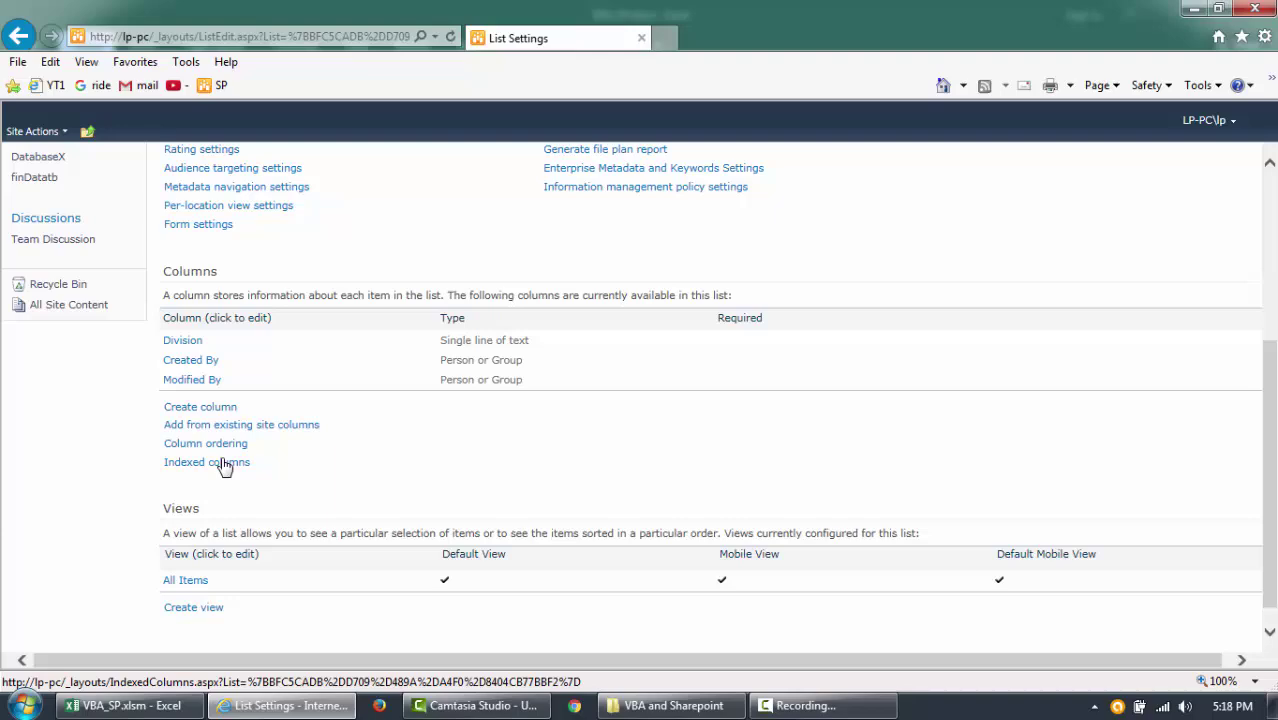
{"action": "left_click", "coordinate": [201, 410]}
Step: Paste Department, copied from Excel, as the new column's name
{"action": "left_click", "coordinate": [125, 705]}
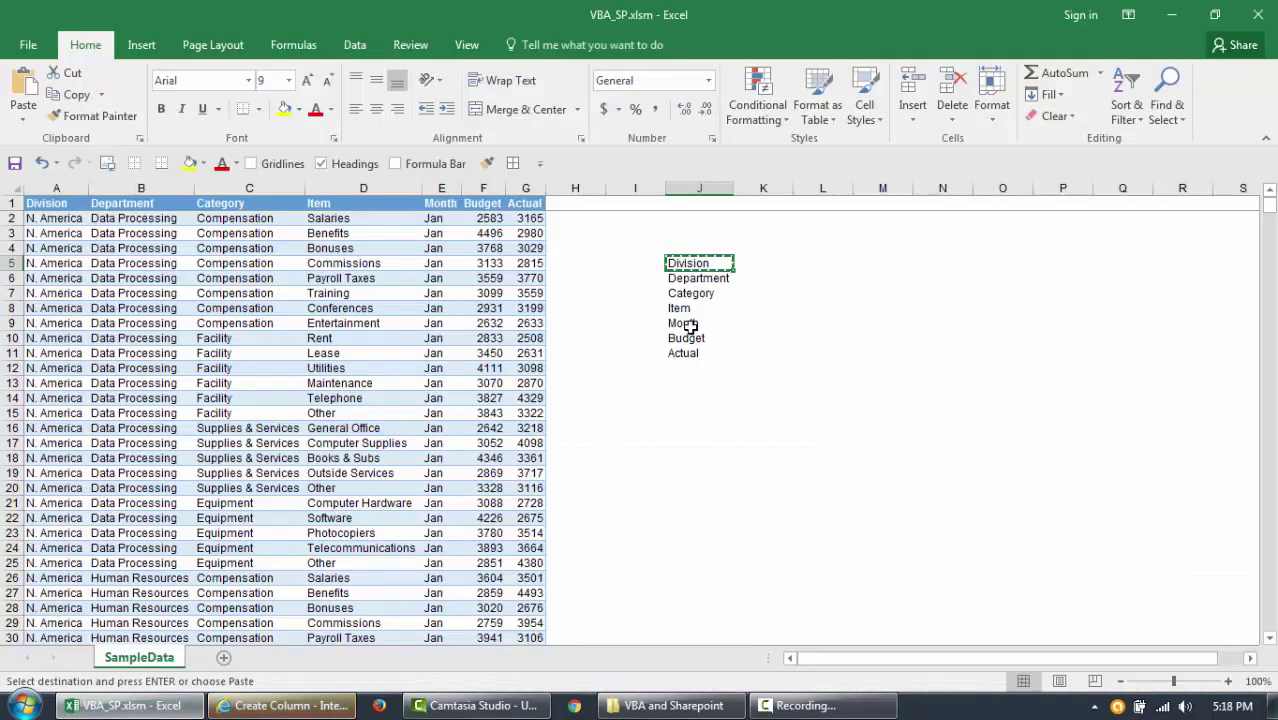
{"action": "key", "text": "Down"}
{"action": "key", "text": "ctrl+c"}
{"action": "key", "text": "alt+Tab"}
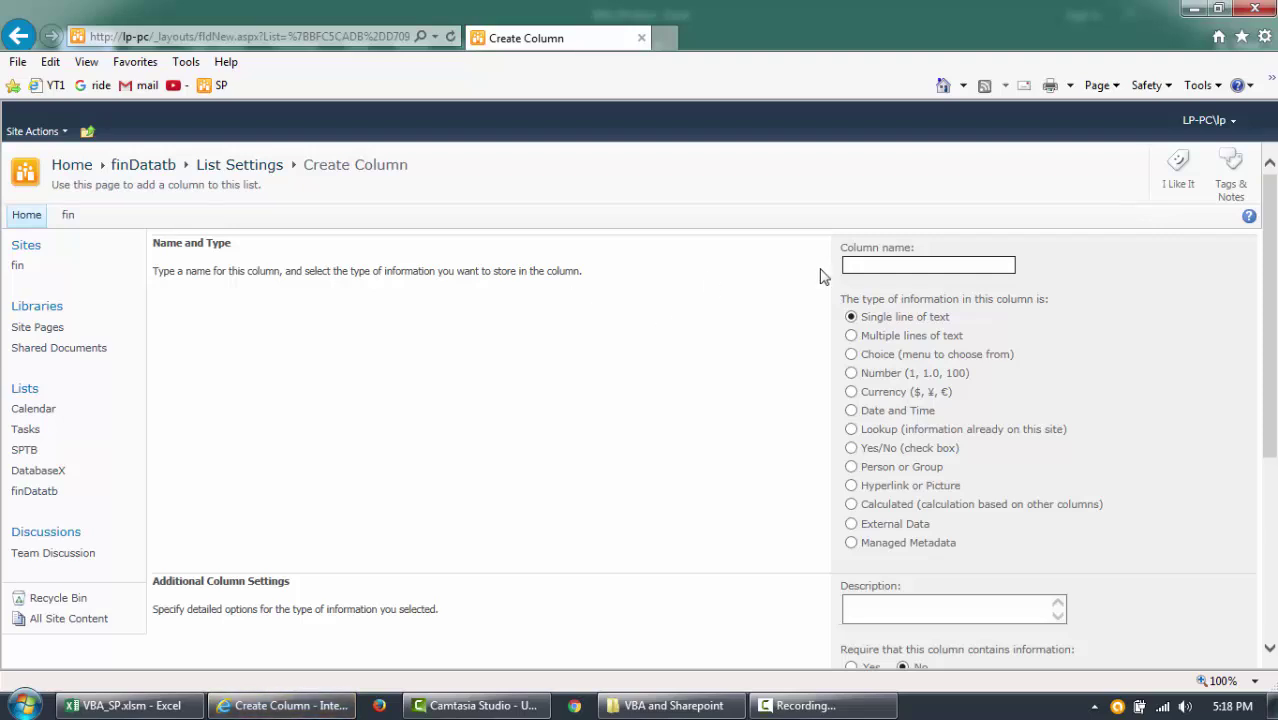
{"action": "left_click", "coordinate": [858, 266]}
{"action": "key", "text": "ctrl+v"}
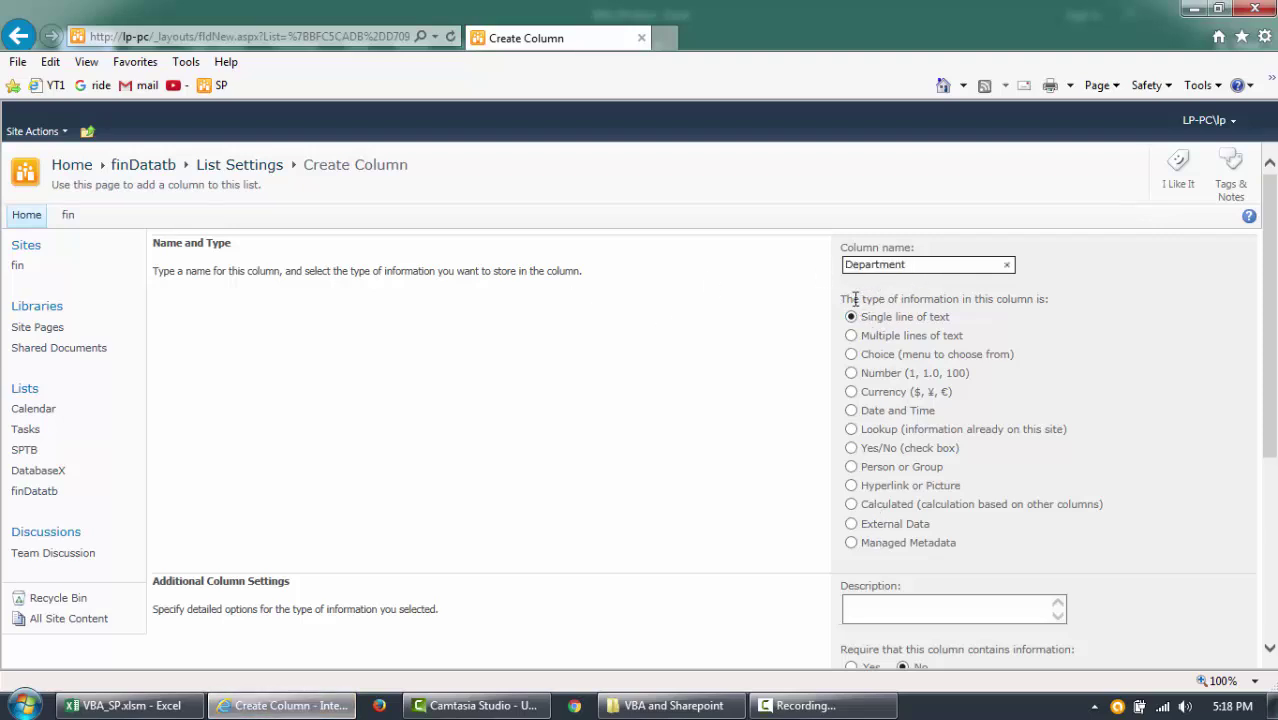
{"action": "left_click_drag", "start_coordinate": [845, 298], "coordinate": [1008, 310]}
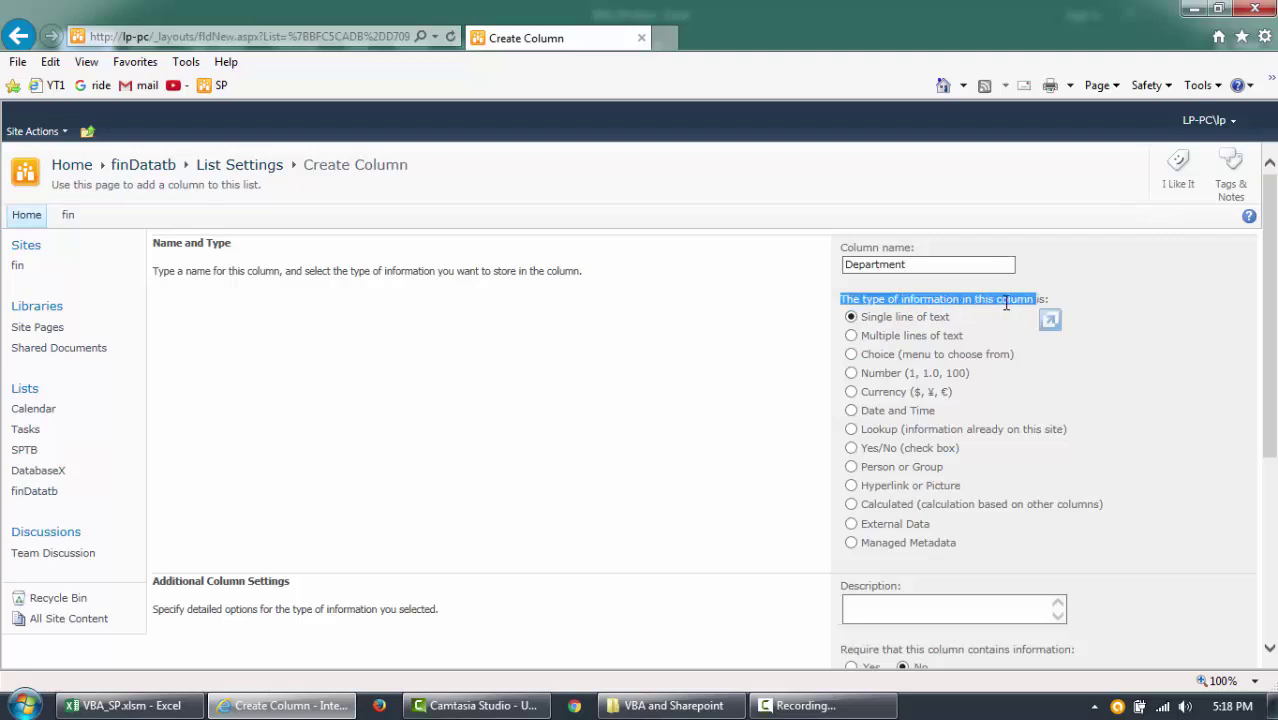
{"action": "left_click", "coordinate": [1008, 310]}
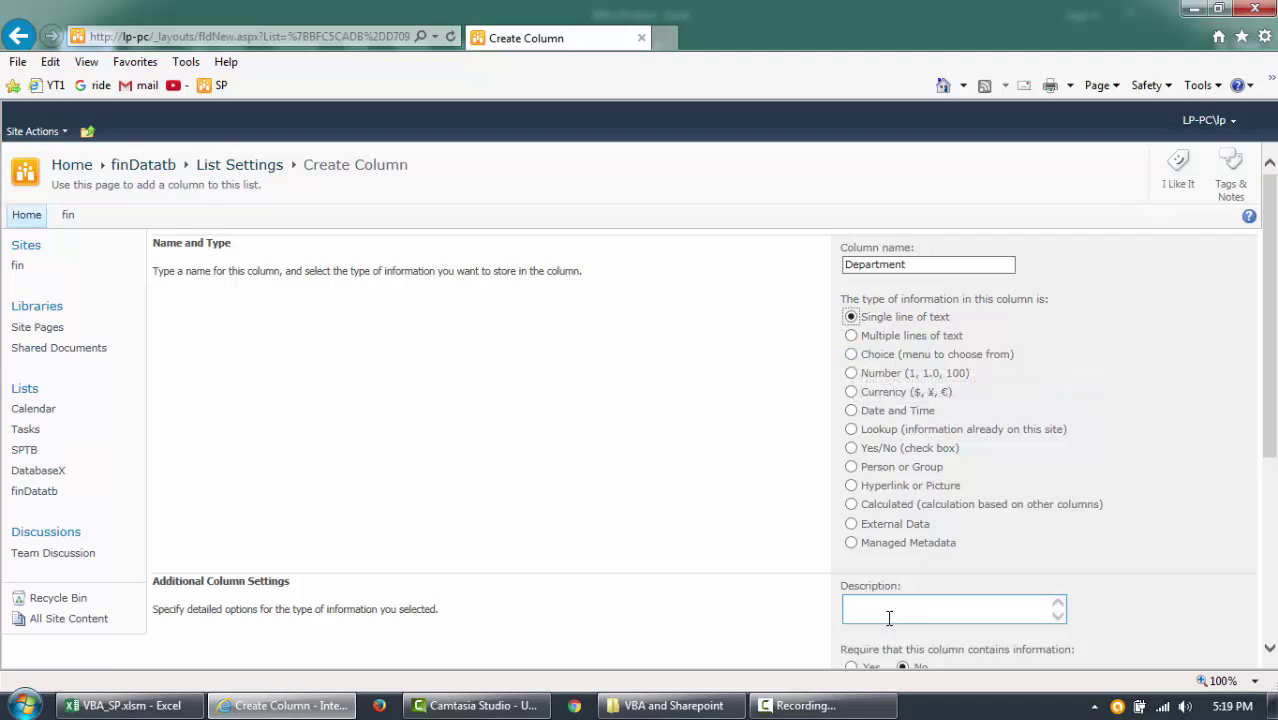
Step: Try the Choice type, then save Department as Single line of text
{"action": "left_click", "coordinate": [851, 354]}
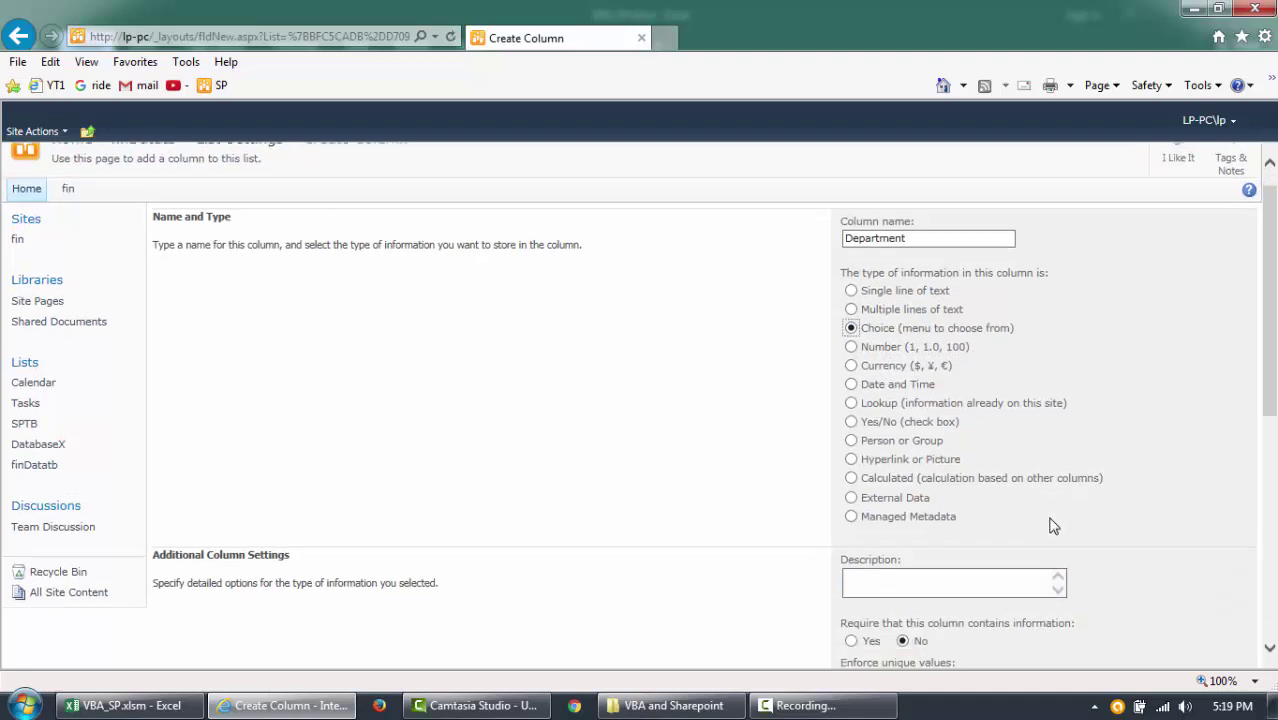
{"action": "scroll", "coordinate": [1053, 523], "scroll_direction": "down", "scroll_amount": 3}
{"action": "left_click_drag", "start_coordinate": [945, 620], "coordinate": [838, 573]}
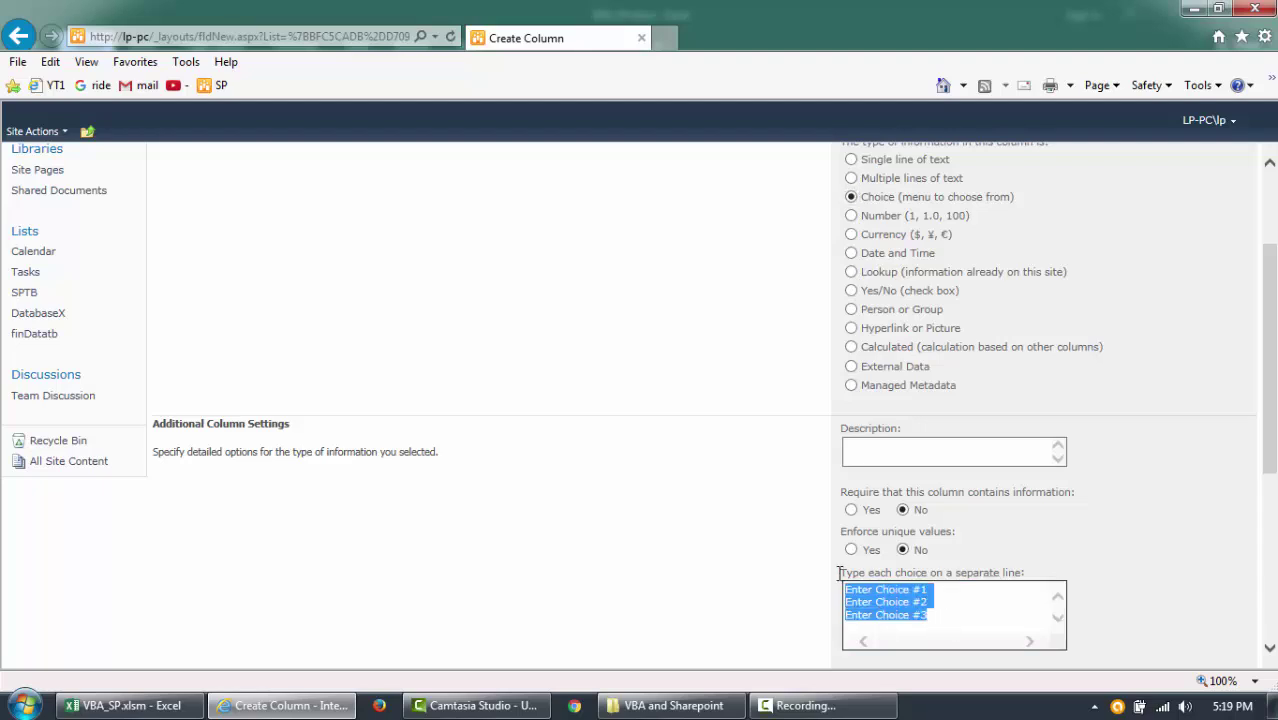
{"action": "scroll", "coordinate": [1217, 478], "scroll_direction": "up", "scroll_amount": 3}
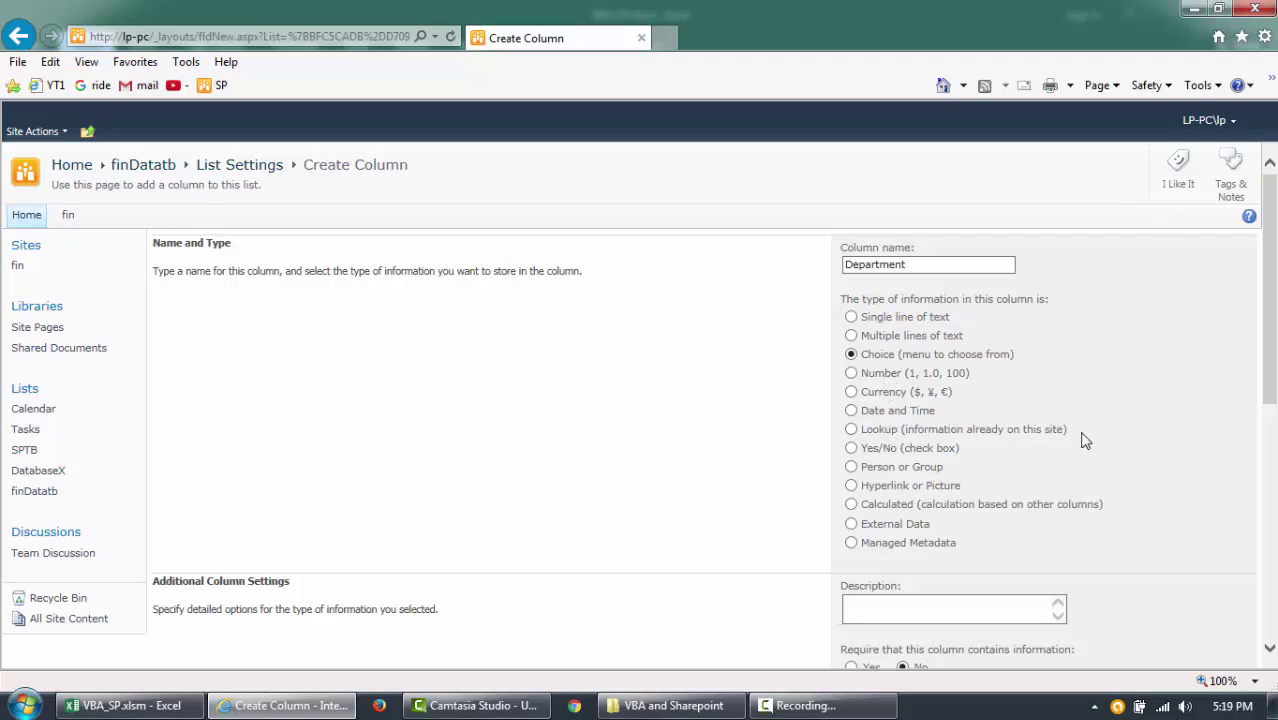
{"action": "scroll", "coordinate": [1127, 438], "scroll_direction": "down", "scroll_amount": 1}
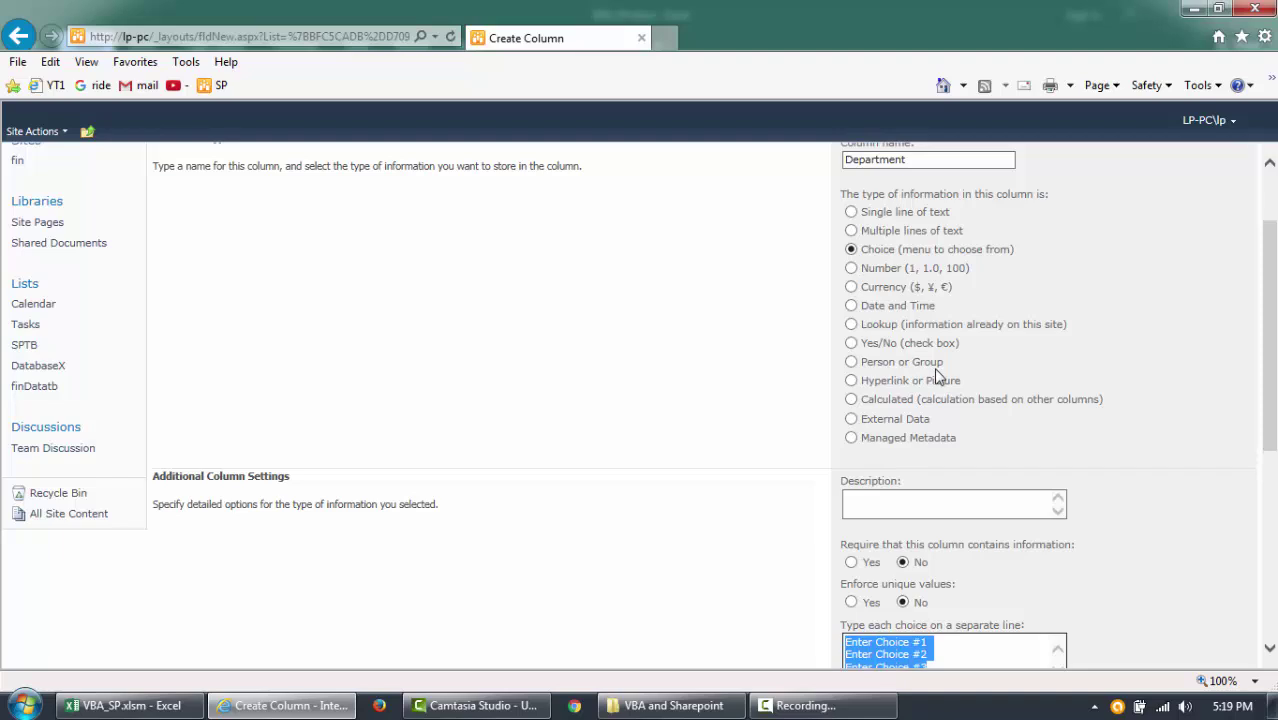
{"action": "scroll", "coordinate": [1137, 450], "scroll_direction": "down", "scroll_amount": 1}
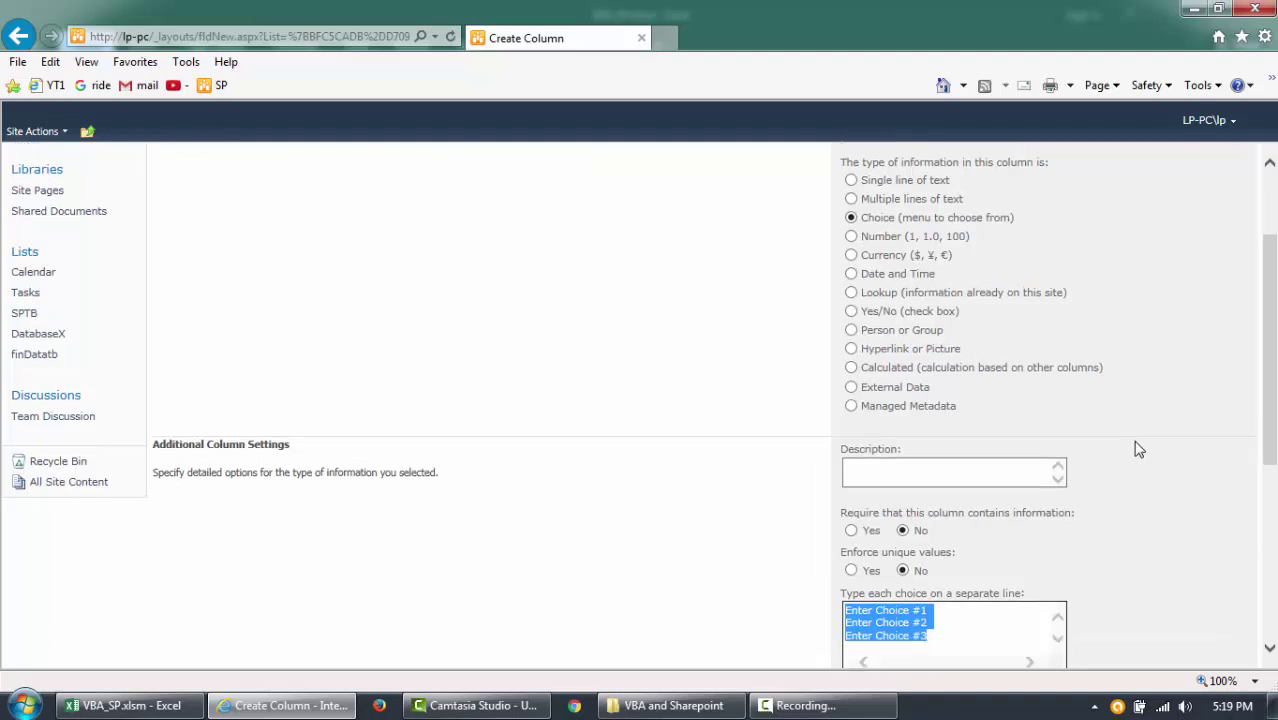
{"action": "scroll", "coordinate": [1134, 445], "scroll_direction": "up", "scroll_amount": 3}
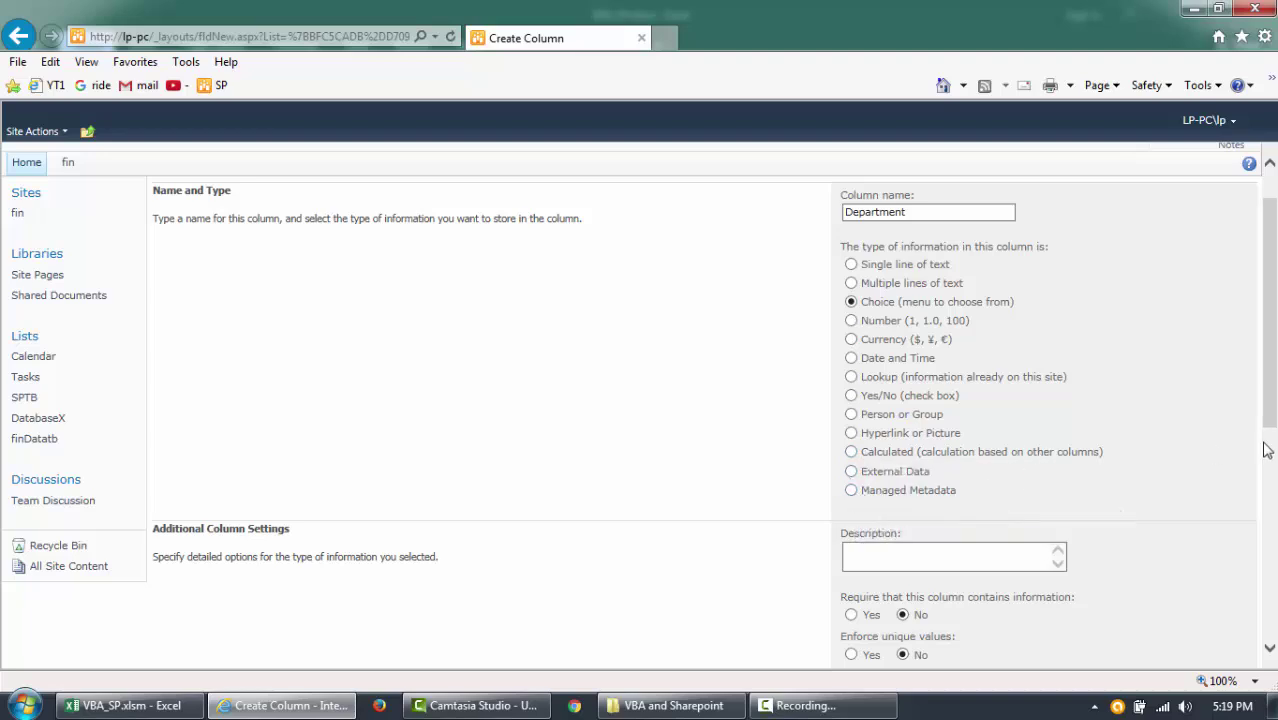
{"action": "scroll", "coordinate": [1256, 396], "scroll_direction": "up", "scroll_amount": 2}
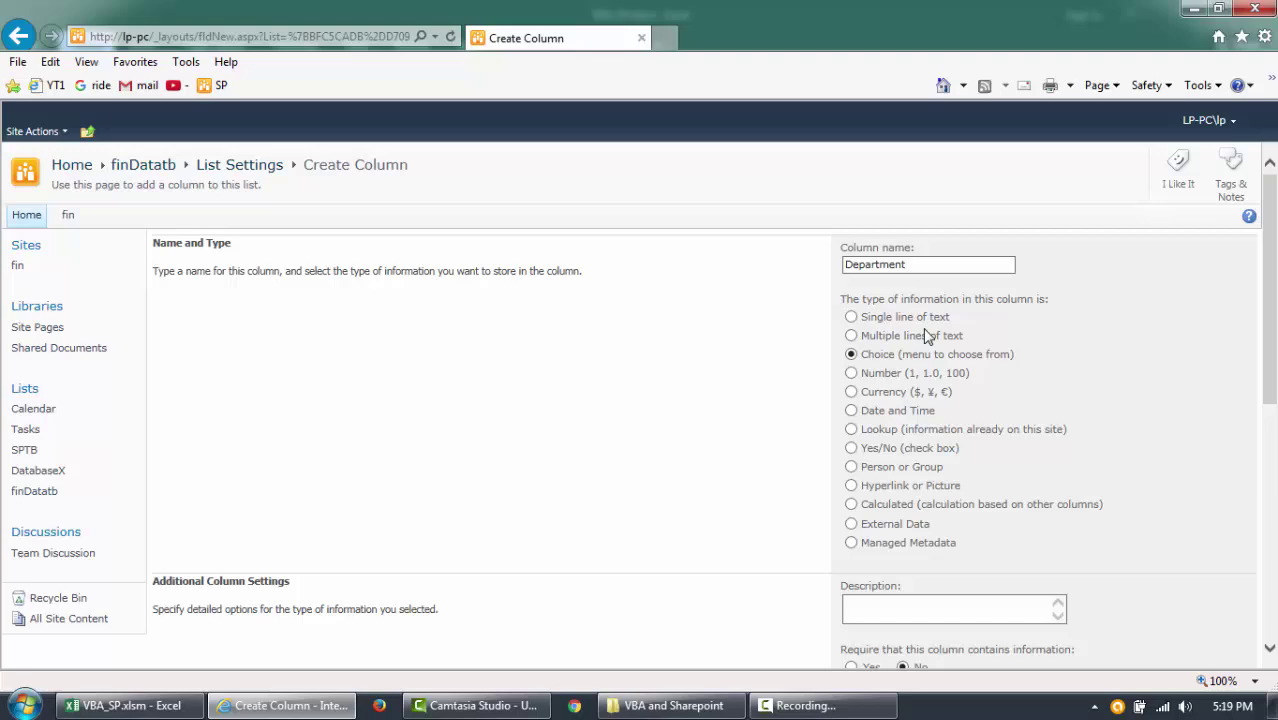
{"action": "left_click", "coordinate": [851, 317]}
{"action": "scroll", "coordinate": [1199, 420], "scroll_direction": "down", "scroll_amount": 5}
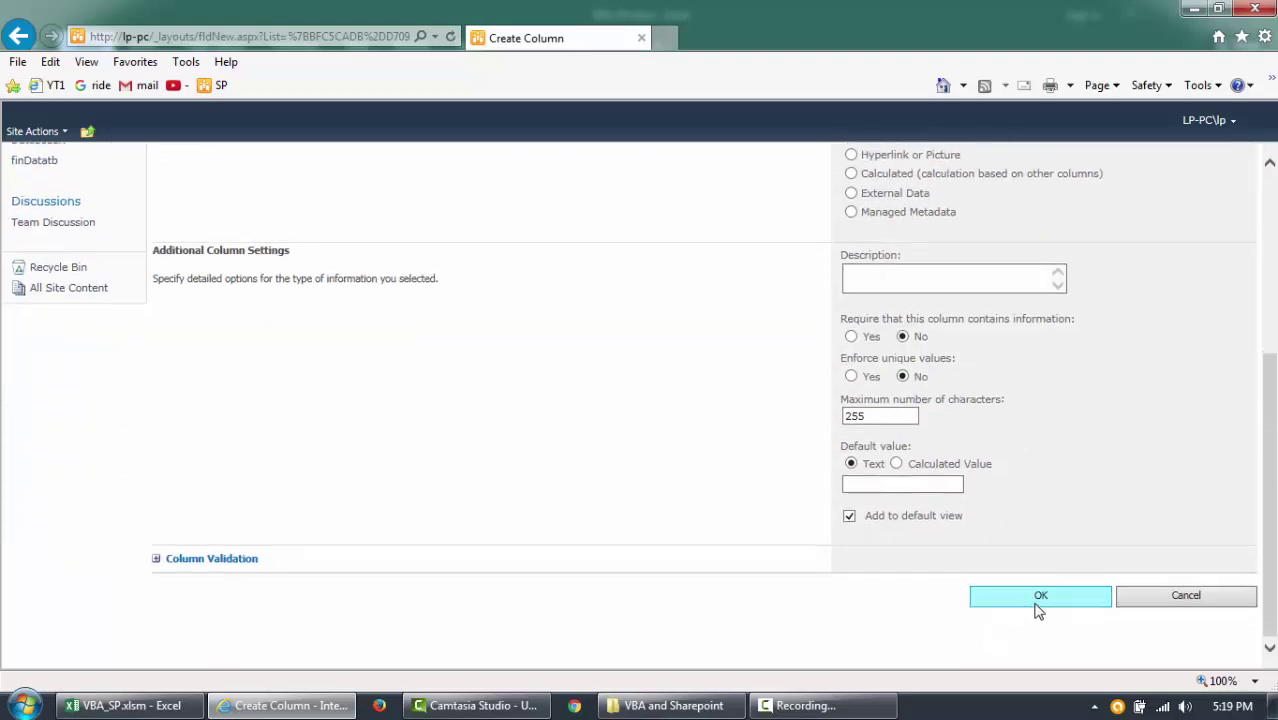
{"action": "left_click", "coordinate": [1039, 600]}
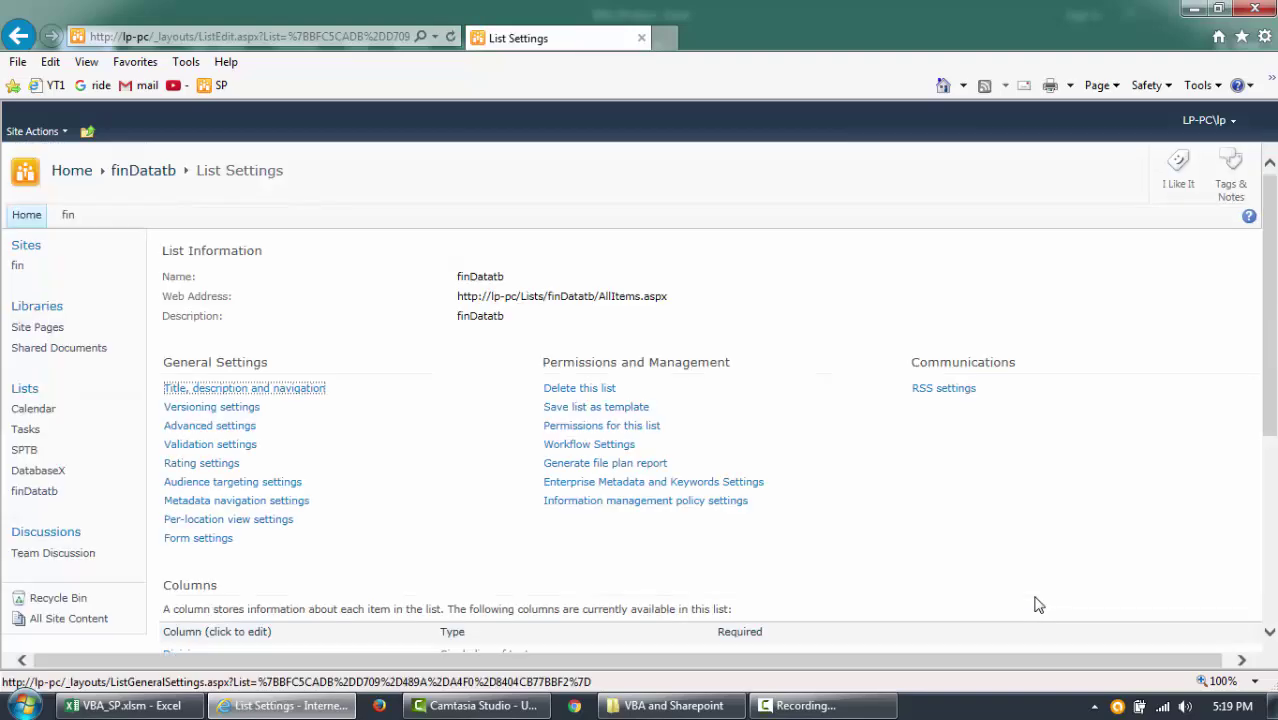
Step: Add Category, copied from Excel, as a single line of text column
{"action": "scroll", "coordinate": [1036, 602], "scroll_direction": "down", "scroll_amount": 3}
{"action": "key", "text": "alt+Tab"}
{"action": "key", "text": "ctrl+c"}
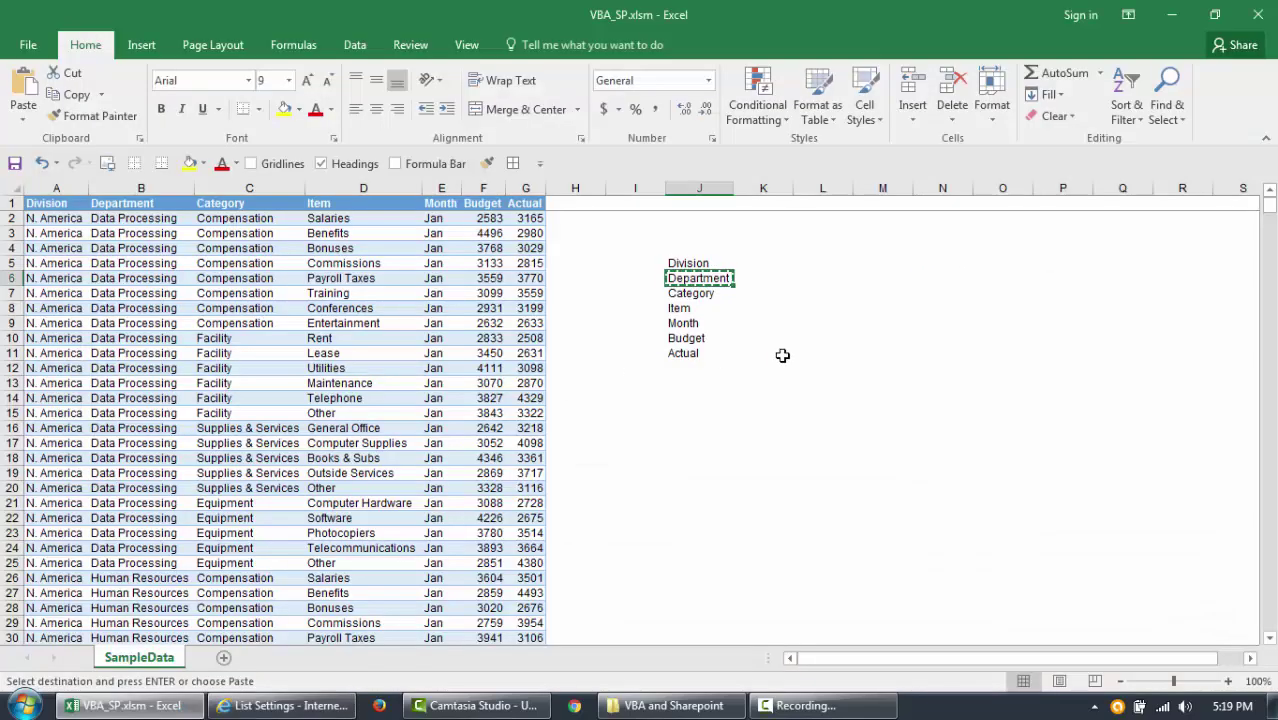
{"action": "key", "text": "Down"}
{"action": "key", "text": "alt+Tab"}
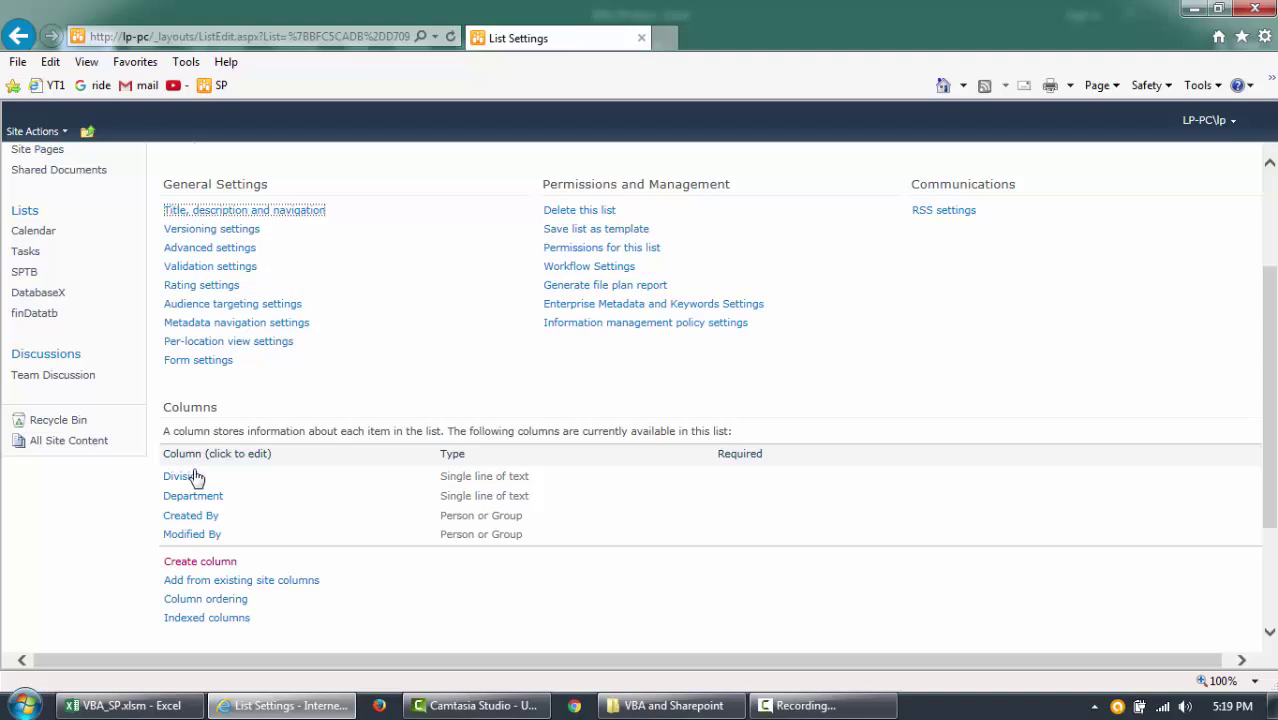
{"action": "left_click", "coordinate": [200, 561]}
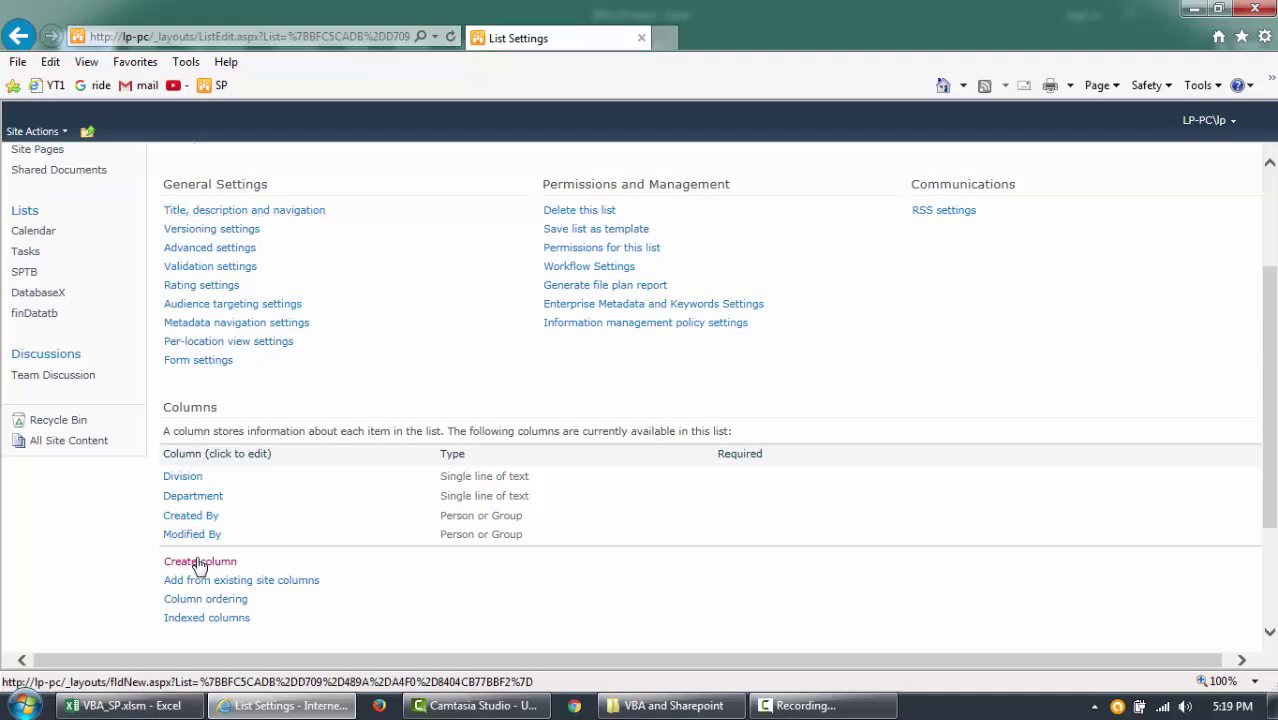
{"action": "key", "text": "ctrl+v"}
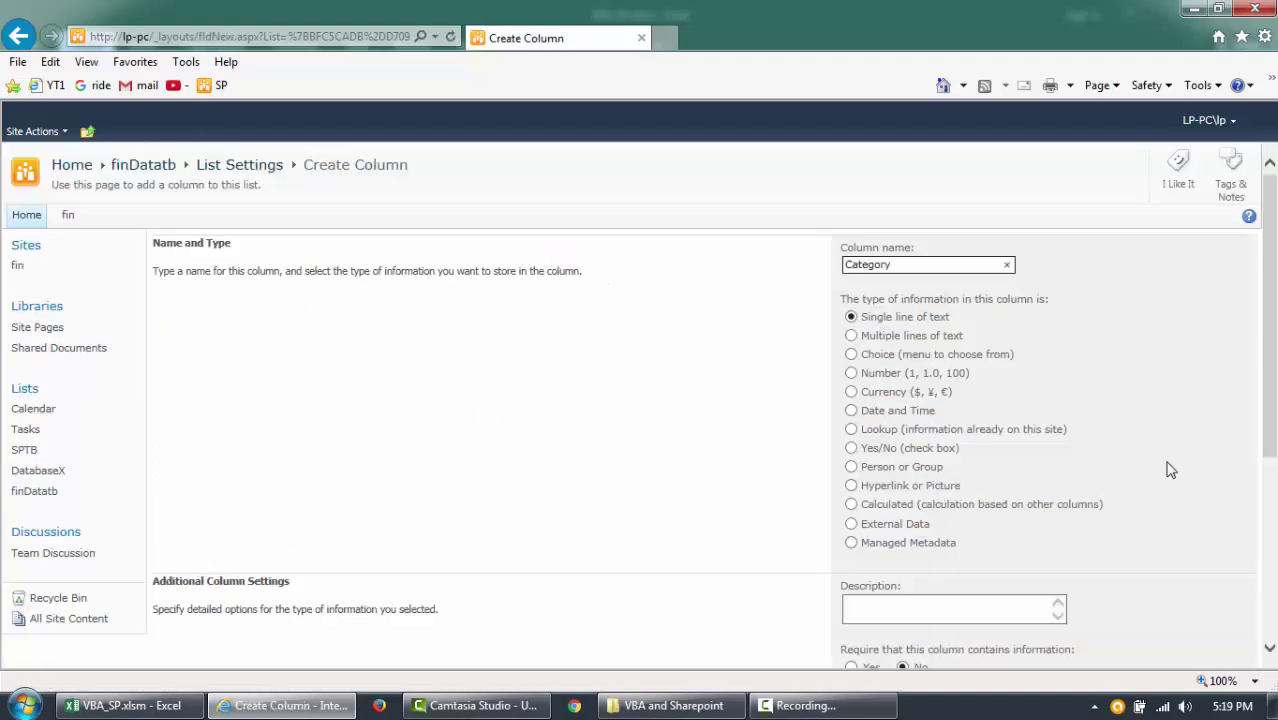
{"action": "scroll", "coordinate": [1175, 465], "scroll_direction": "down", "scroll_amount": 3}
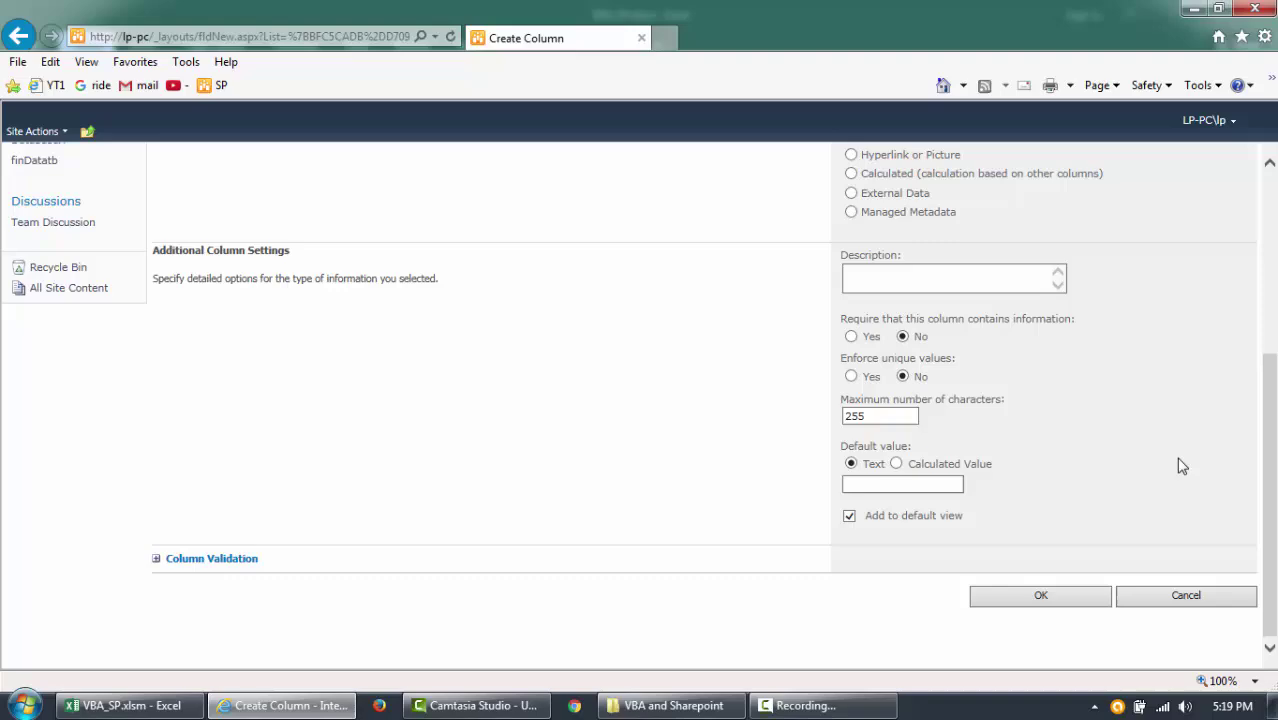
{"action": "left_click", "coordinate": [1016, 594]}
Step: Copy the Item heading from Excel and return to the list settings
{"action": "key", "text": "alt+Tab"}
{"action": "key", "text": "Down"}
{"action": "key", "text": "ctrl+c"}
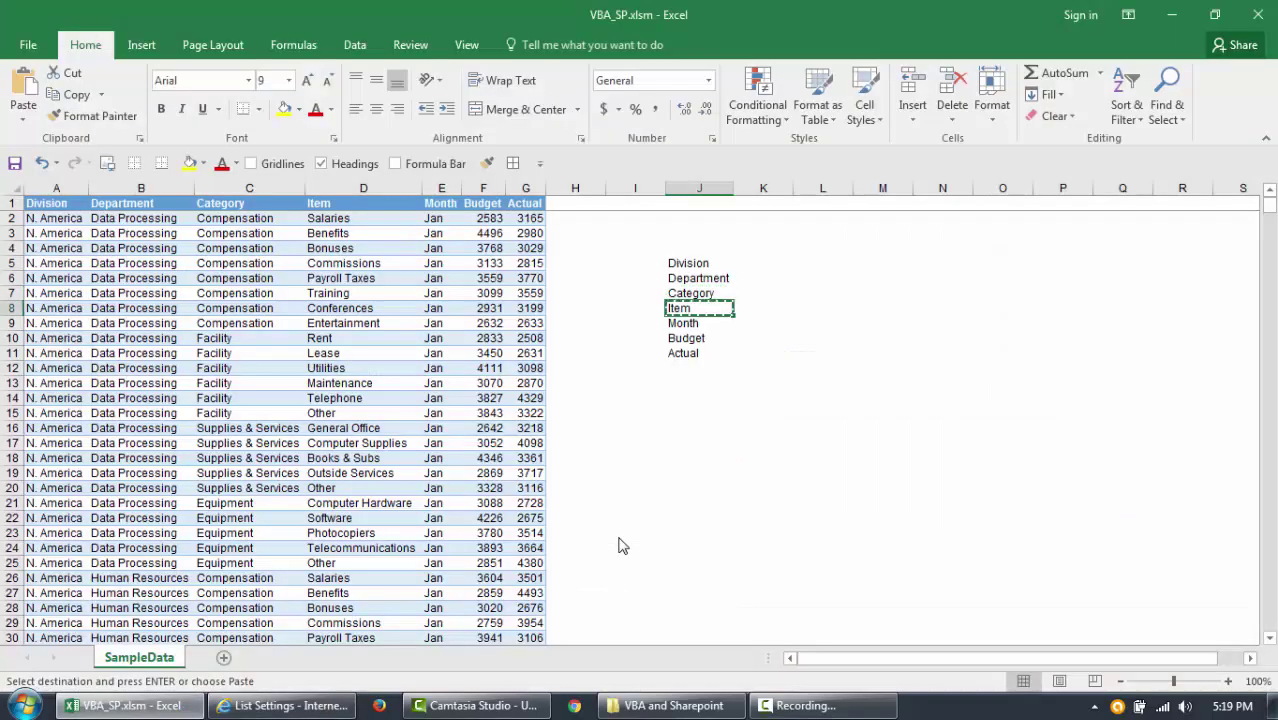
{"action": "key", "text": "alt+Tab"}
{"action": "scroll", "coordinate": [855, 430], "scroll_direction": "down", "scroll_amount": 1}
{"action": "scroll", "coordinate": [855, 430], "scroll_direction": "down", "scroll_amount": 1}
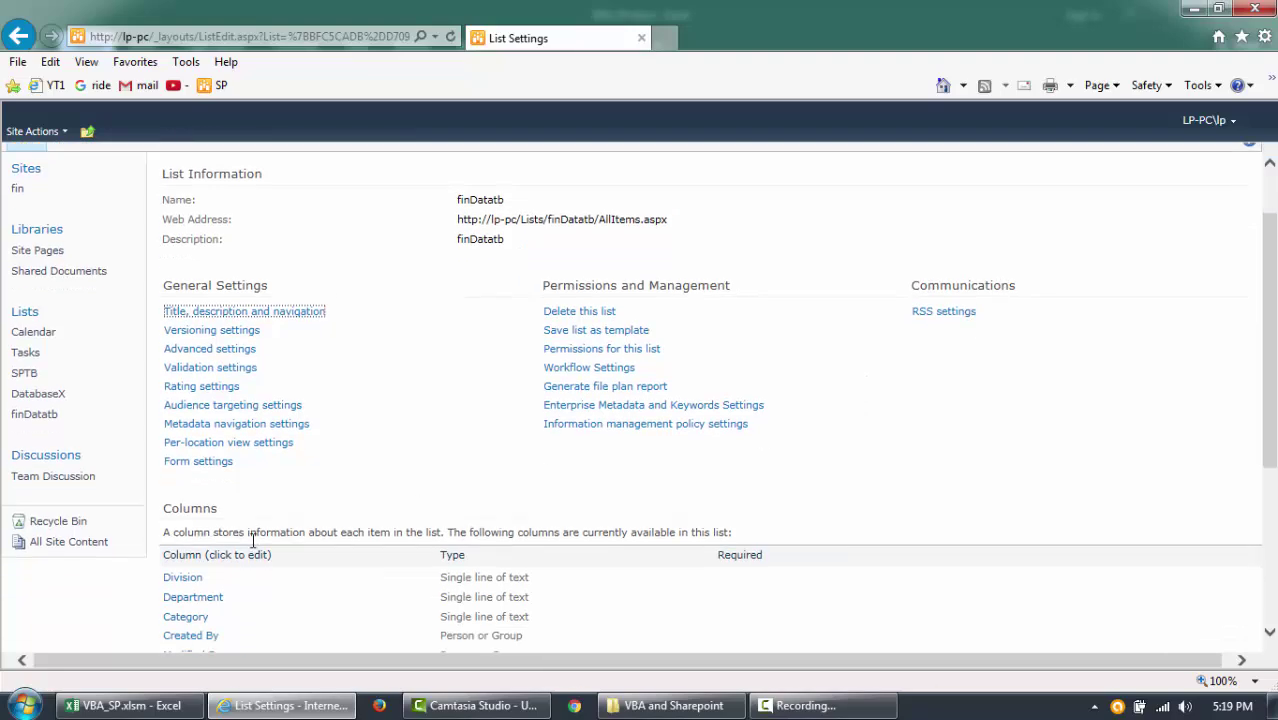
{"action": "scroll", "coordinate": [450, 462], "scroll_direction": "down", "scroll_amount": 3}
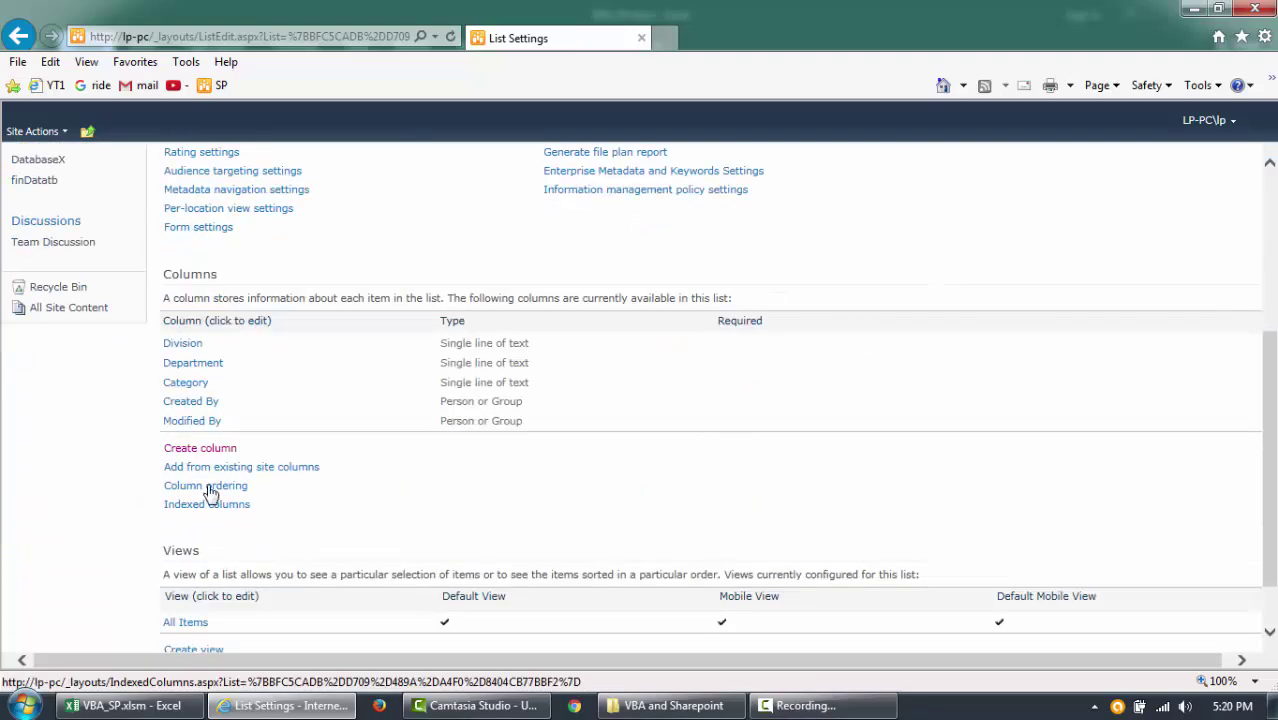
{"action": "scroll", "coordinate": [192, 615], "scroll_direction": "down", "scroll_amount": 1}
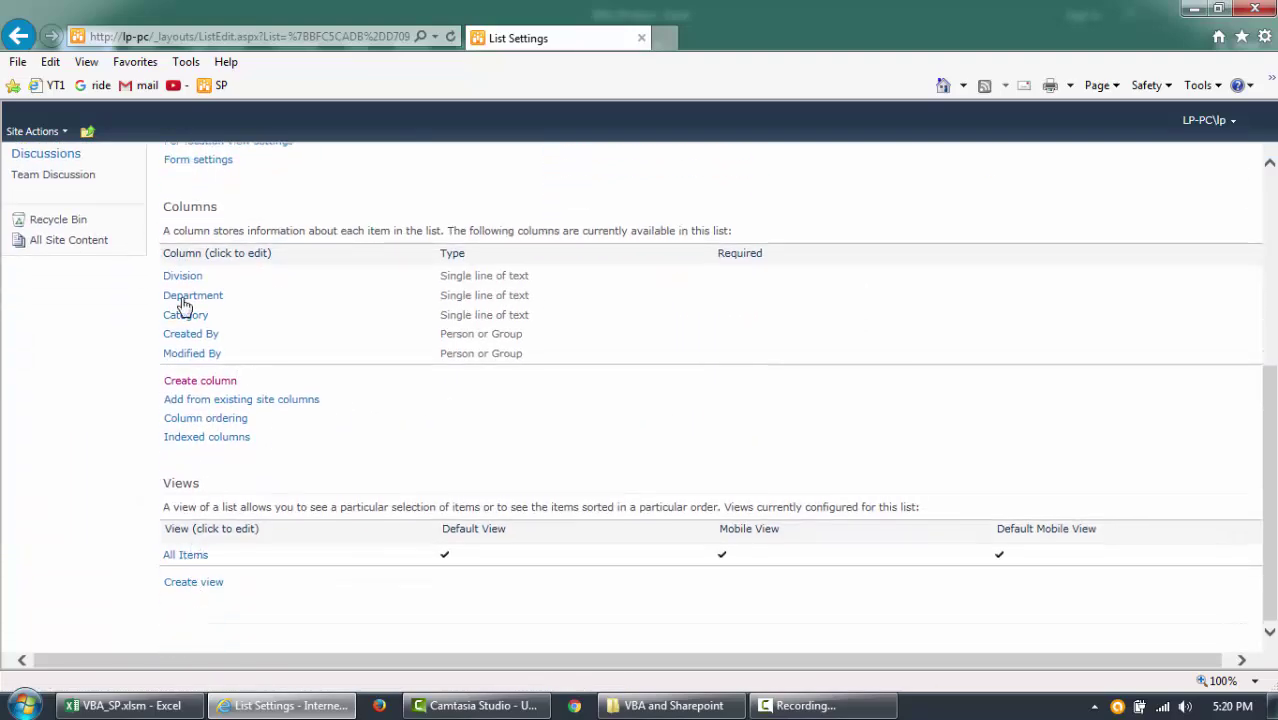
{"action": "scroll", "coordinate": [371, 396], "scroll_direction": "up", "scroll_amount": 2}
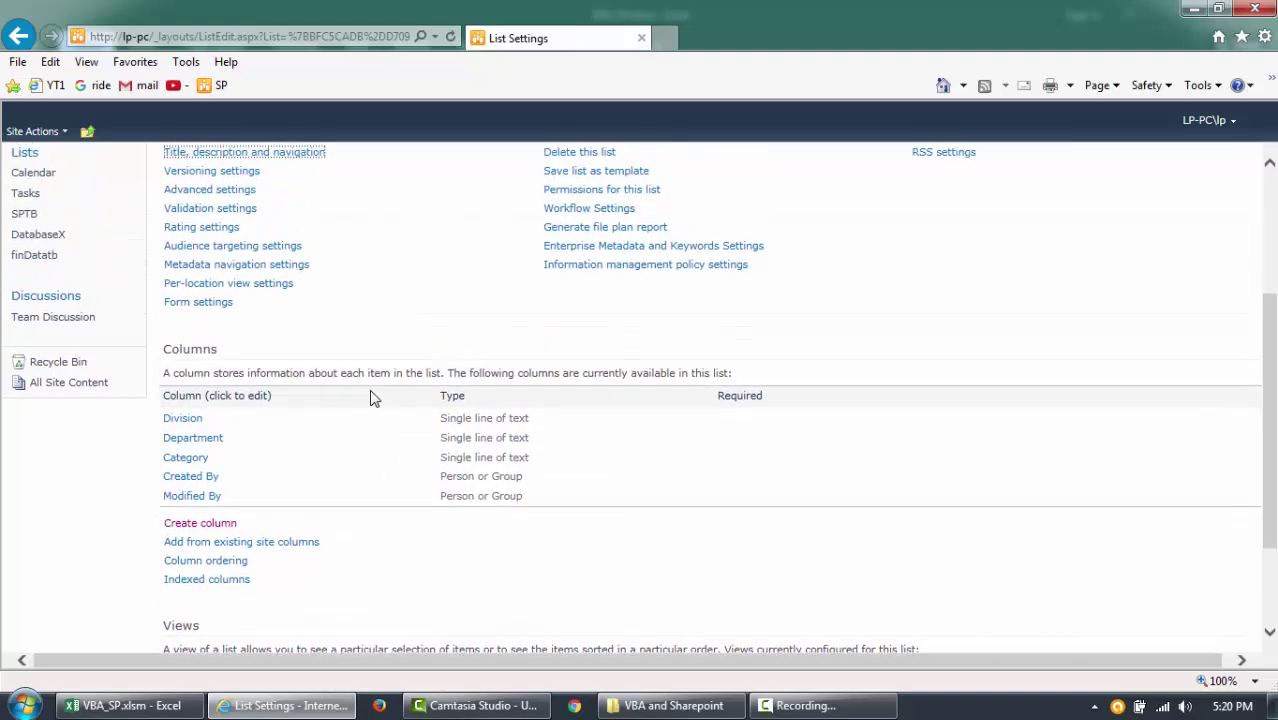
Step: Add an Item single line of text column
{"action": "left_click", "coordinate": [195, 521]}
{"action": "type", "text": "Item"}
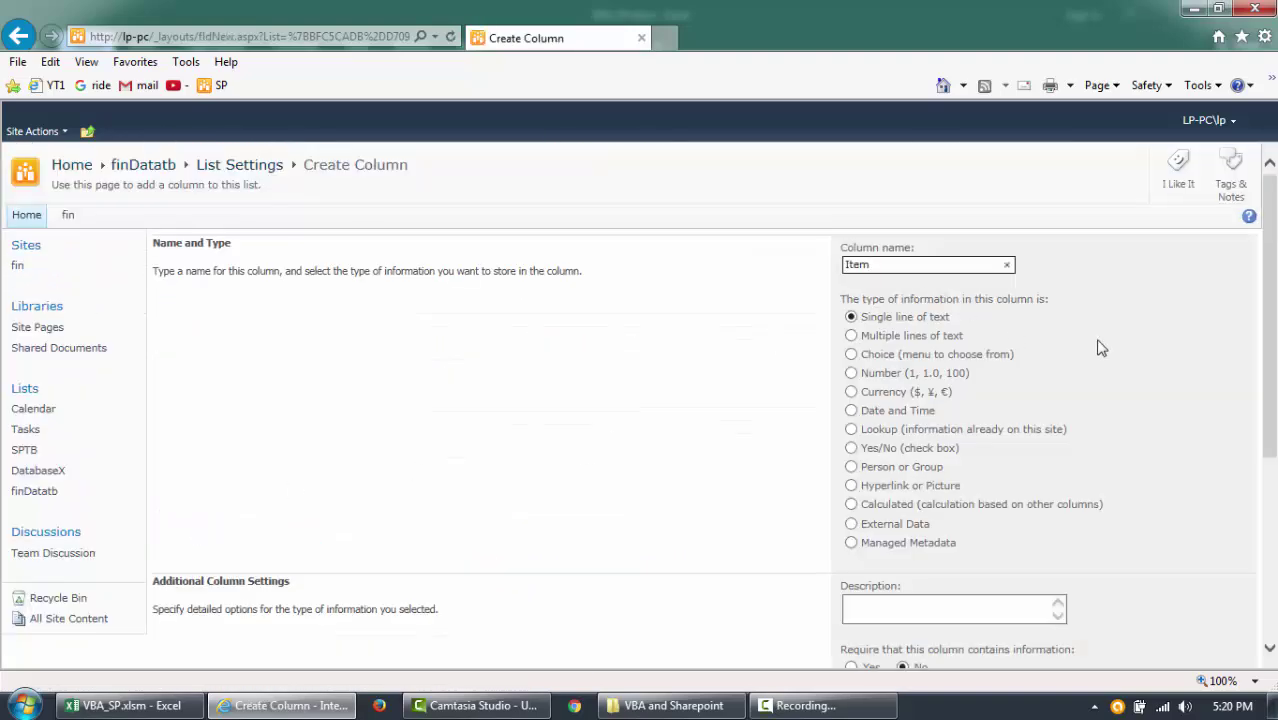
{"action": "scroll", "coordinate": [944, 294], "scroll_direction": "down", "scroll_amount": 3}
{"action": "scroll", "coordinate": [905, 483], "scroll_direction": "down", "scroll_amount": 3}
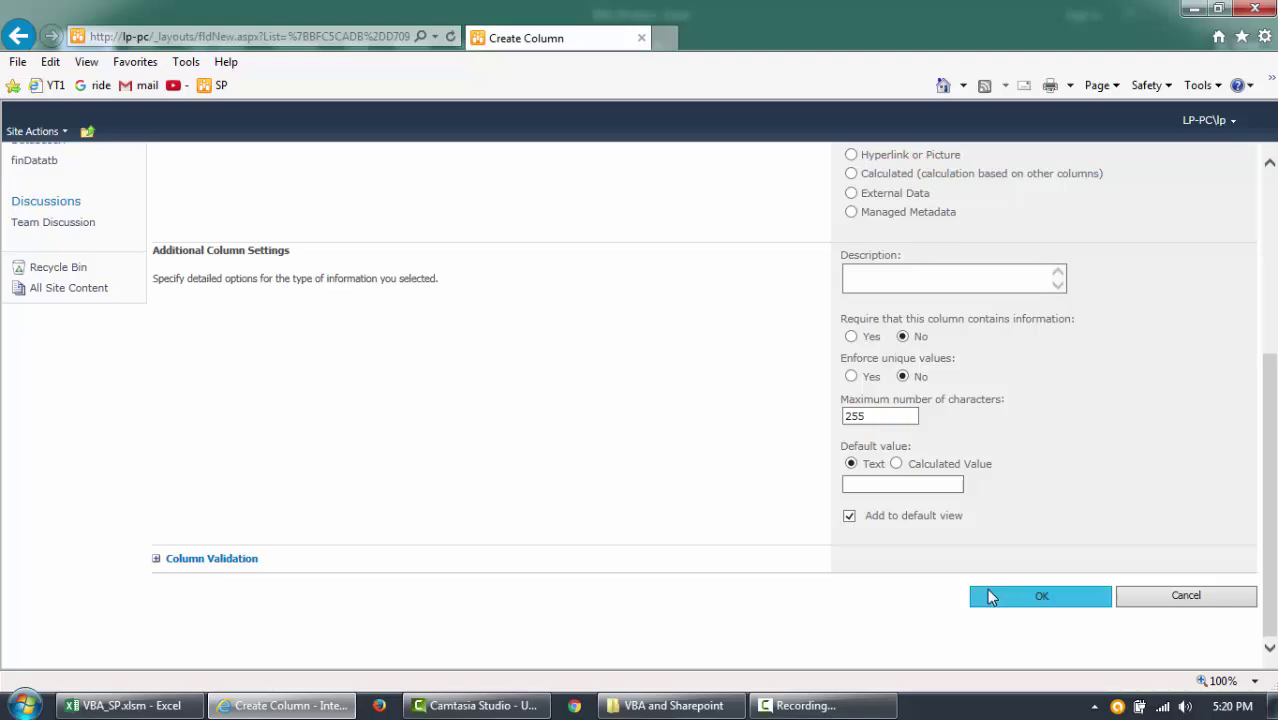
{"action": "left_click", "coordinate": [990, 597]}
Step: Add Month, pasted from the Excel name list, as a text column
{"action": "key", "text": "alt+Tab"}
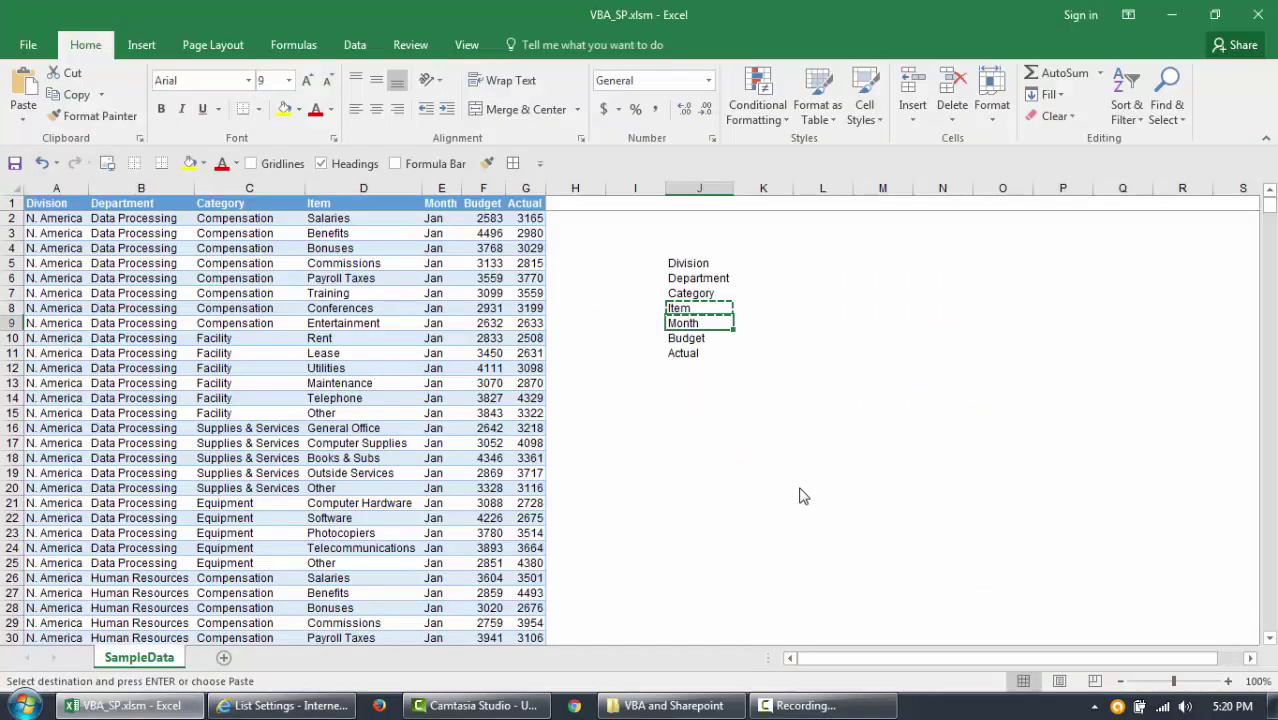
{"action": "key", "text": "Down"}
{"action": "key", "text": "Right"}
{"action": "key", "text": "alt+Tab"}
{"action": "scroll", "coordinate": [329, 508], "scroll_direction": "down", "scroll_amount": 6}
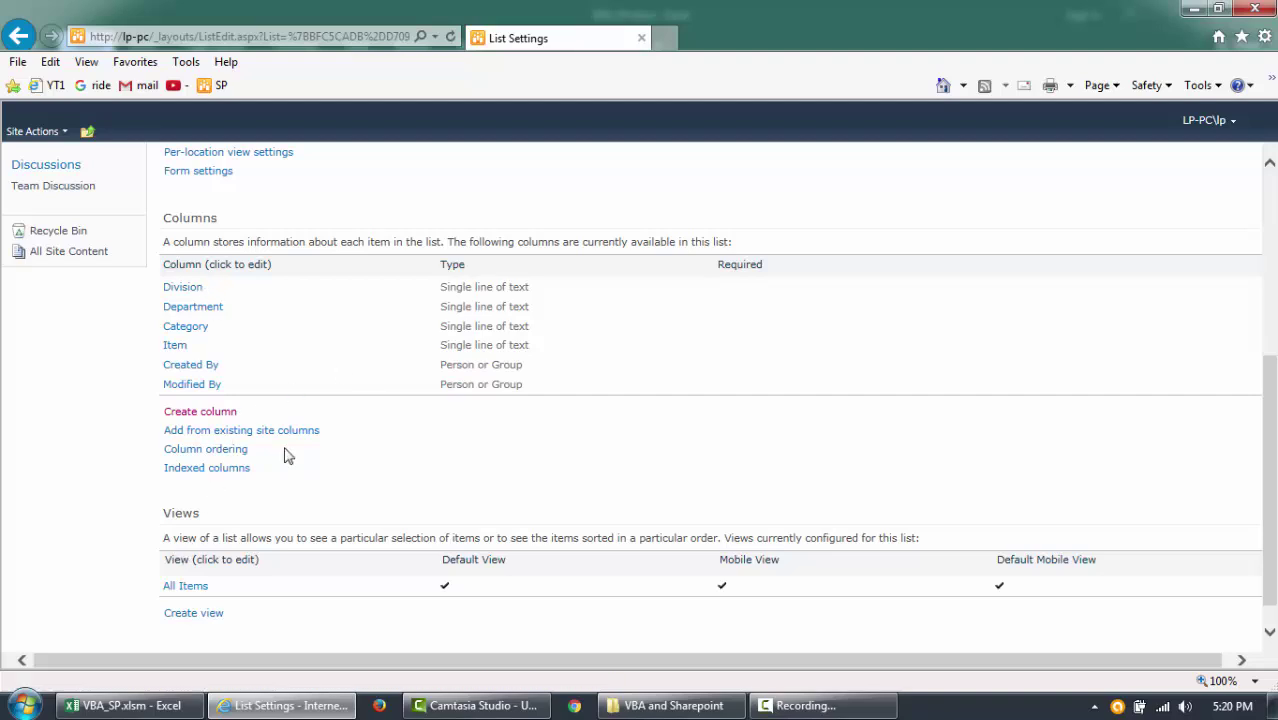
{"action": "left_click", "coordinate": [212, 413]}
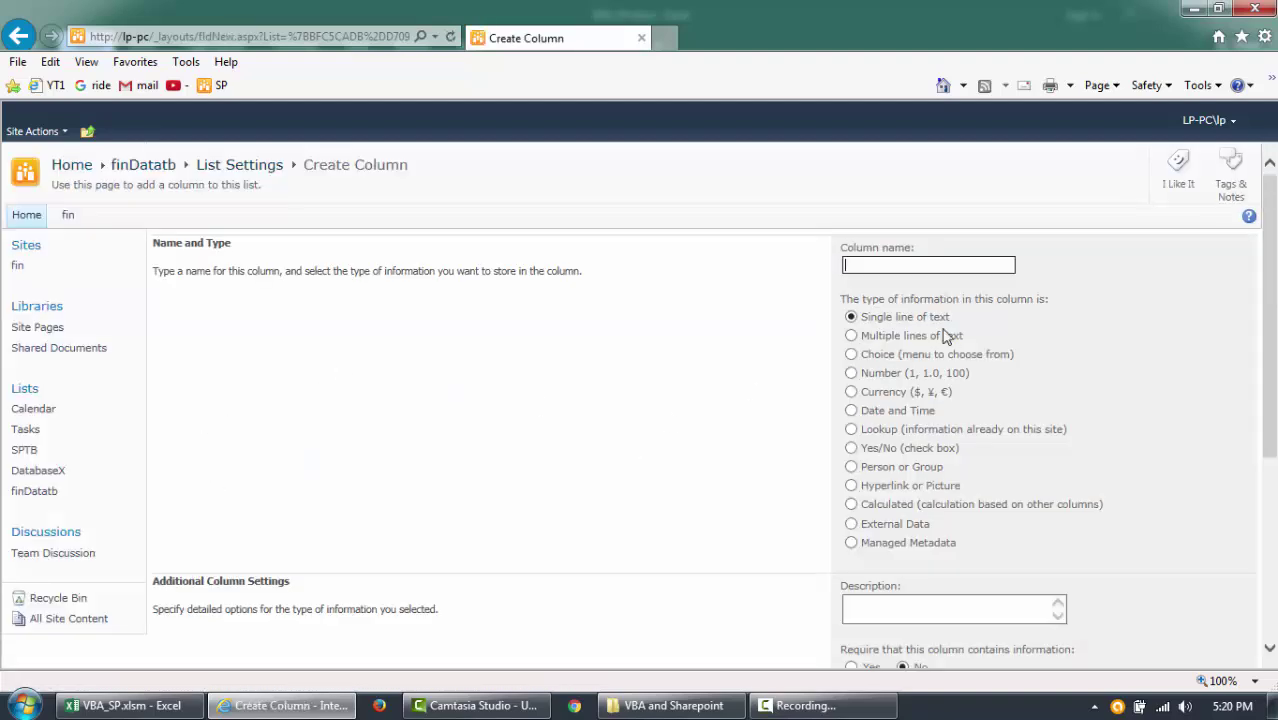
{"action": "key", "text": "ctrl+v"}
{"action": "scroll", "coordinate": [1140, 401], "scroll_direction": "down", "scroll_amount": 5}
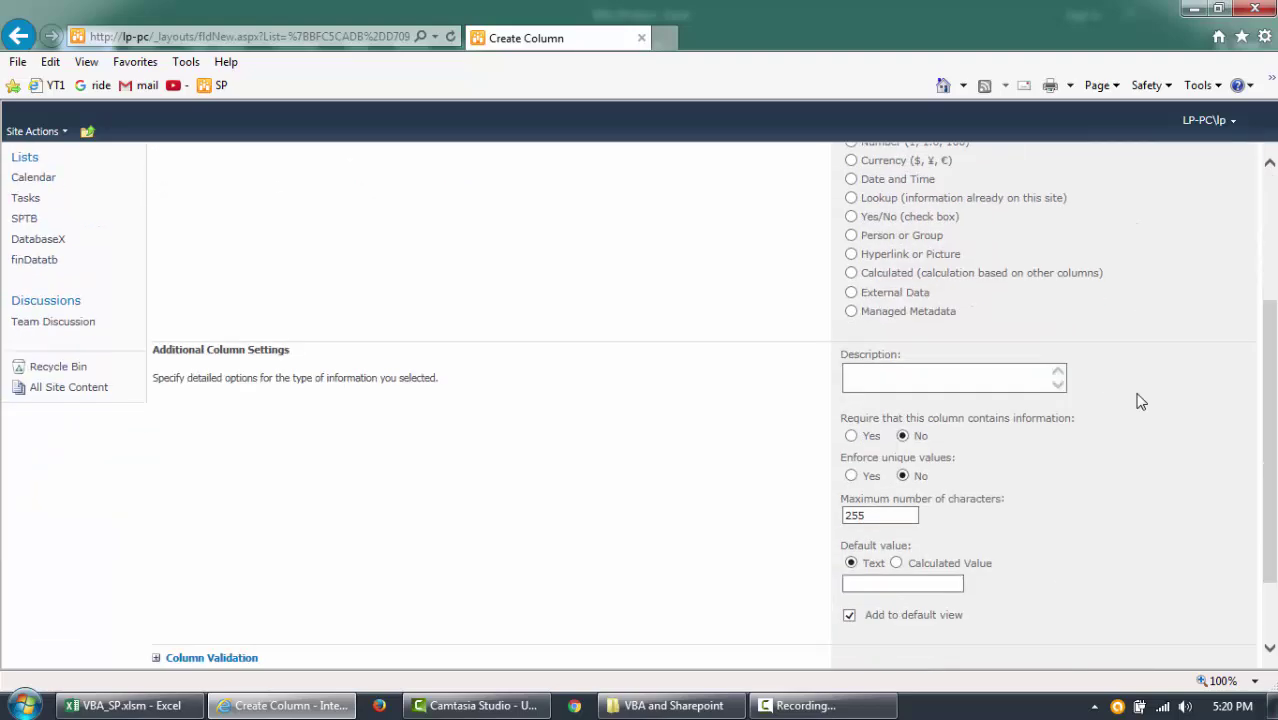
{"action": "left_click", "coordinate": [1040, 596]}
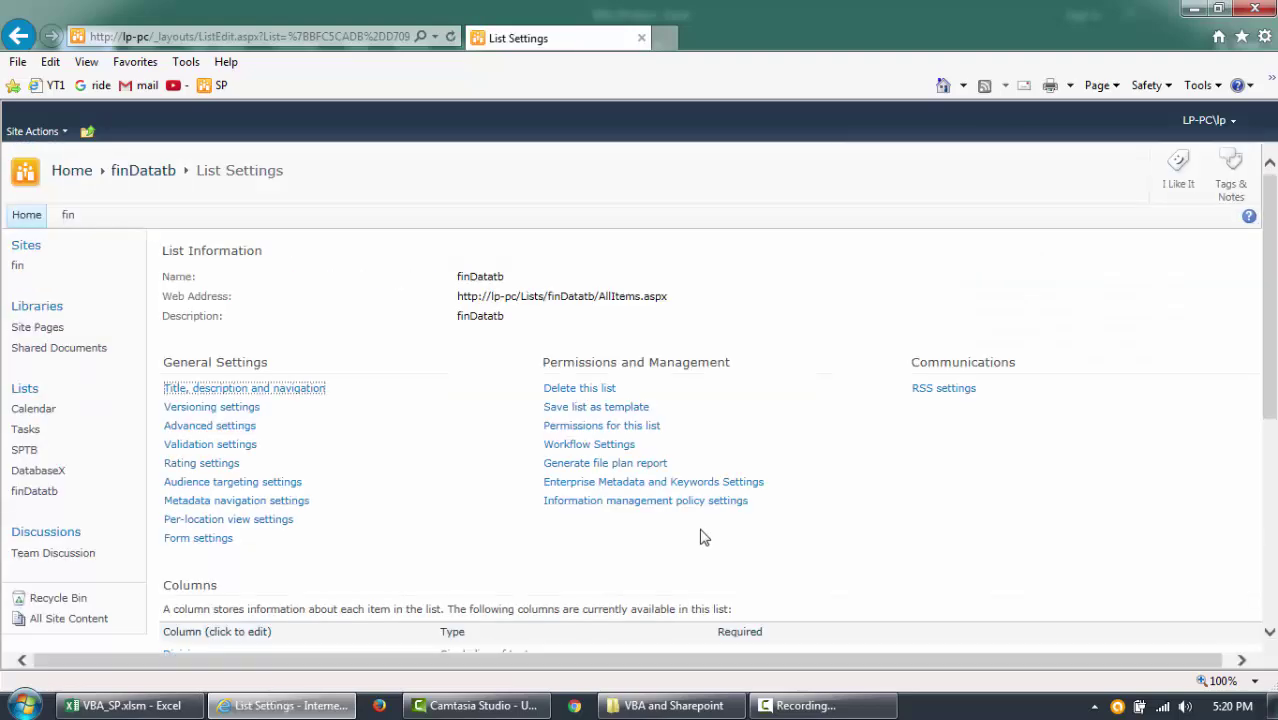
Step: Copy the Budget heading from Excel and return to the list settings
{"action": "key", "text": "alt+Tab"}
{"action": "key", "text": "Down"}
{"action": "key", "text": "Left"}
{"action": "key", "text": "ctrl+c"}
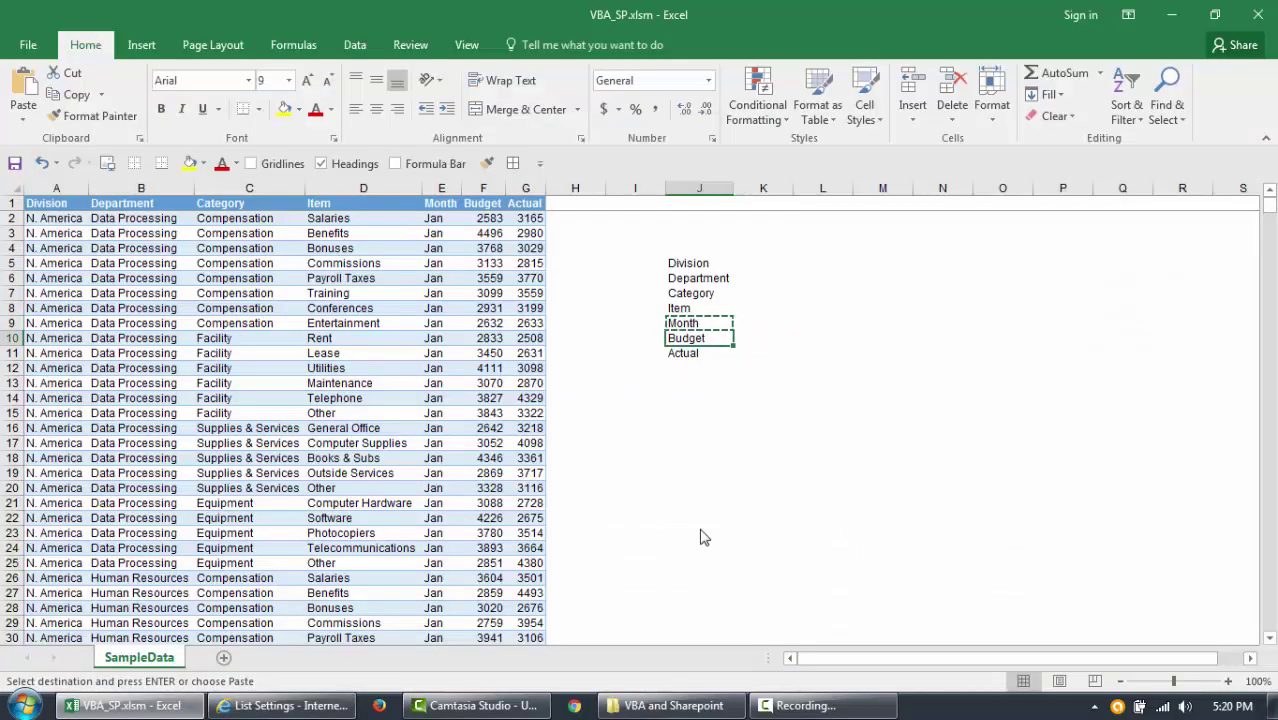
{"action": "key", "text": "alt+Tab"}
{"action": "scroll", "coordinate": [700, 532], "scroll_direction": "down", "scroll_amount": 4}
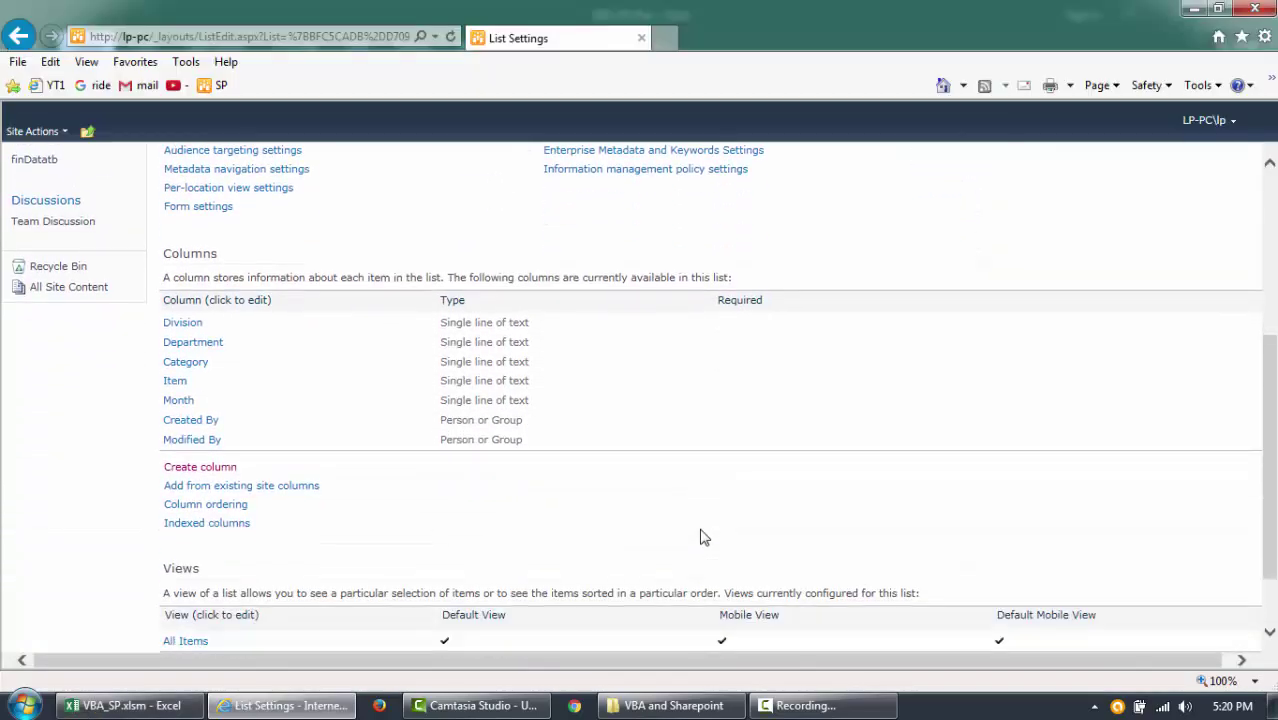
Step: Create the Budget column with the Number (1, 1.0, 100) type
{"action": "left_click", "coordinate": [222, 468]}
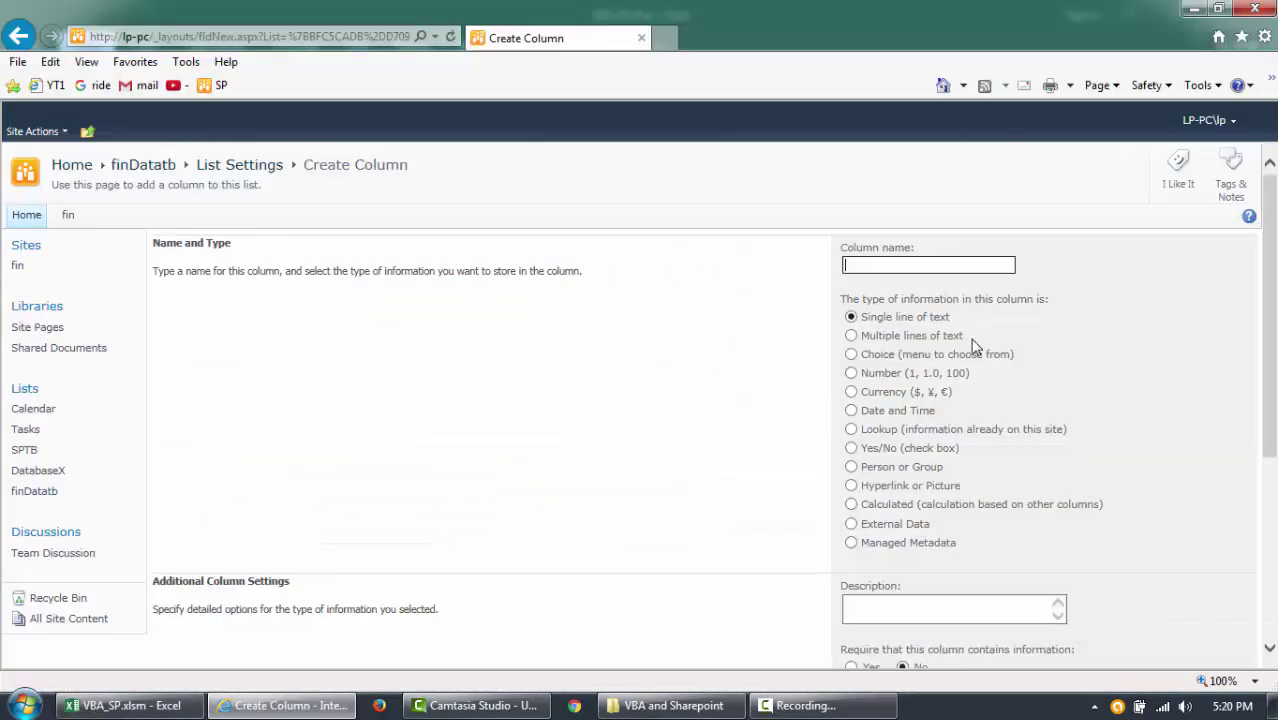
{"action": "key", "text": "ctrl+v"}
{"action": "scroll", "coordinate": [1165, 380], "scroll_direction": "down", "scroll_amount": 3}
{"action": "scroll", "coordinate": [1047, 436], "scroll_direction": "up", "scroll_amount": 3}
{"action": "left_click", "coordinate": [851, 374]}
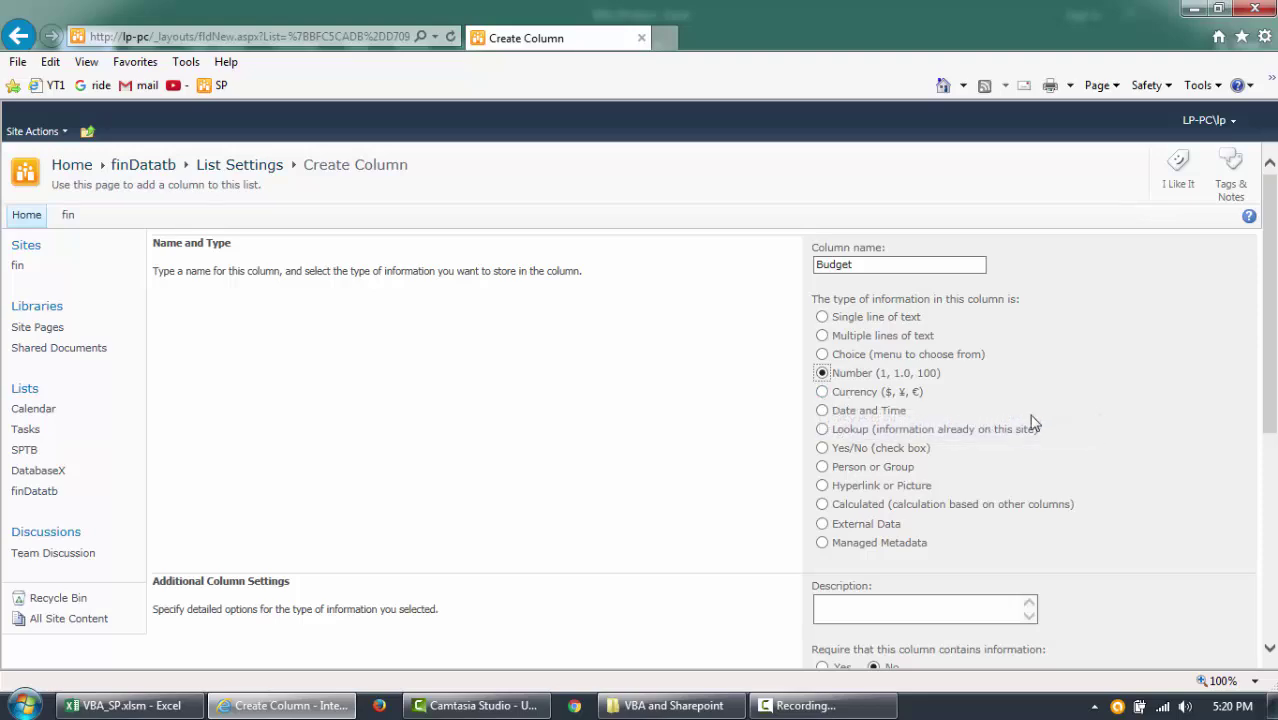
{"action": "scroll", "coordinate": [1195, 436], "scroll_direction": "down", "scroll_amount": 5}
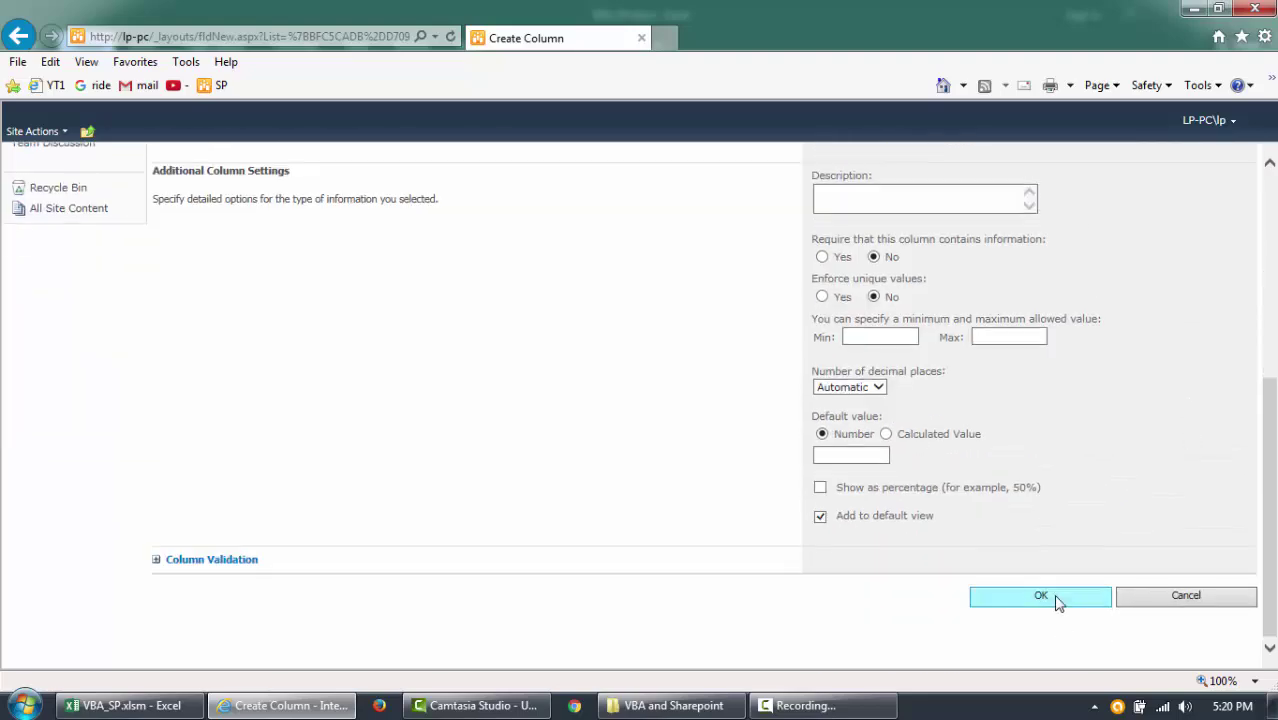
{"action": "left_click", "coordinate": [1058, 598]}
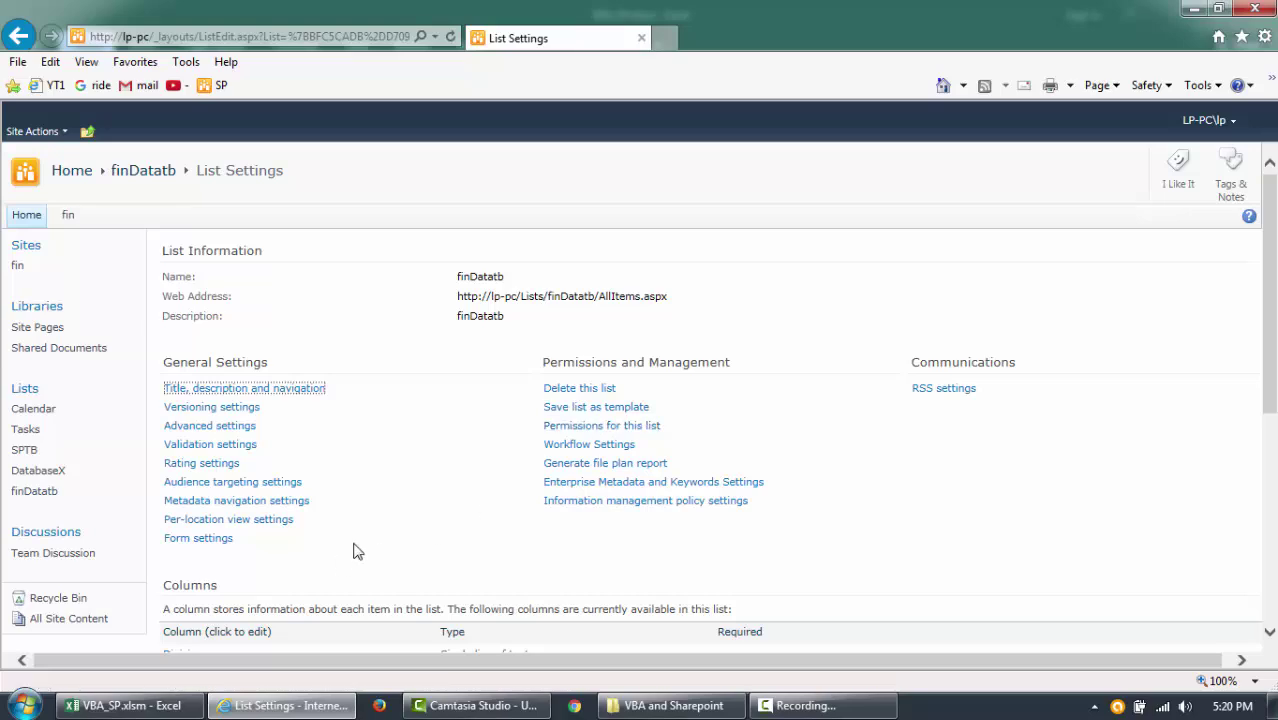
{"action": "scroll", "coordinate": [222, 510], "scroll_direction": "down", "scroll_amount": 3}
Step: Create a Number column named Actual, pasting the name from the Excel sheet
{"action": "left_click", "coordinate": [203, 590]}
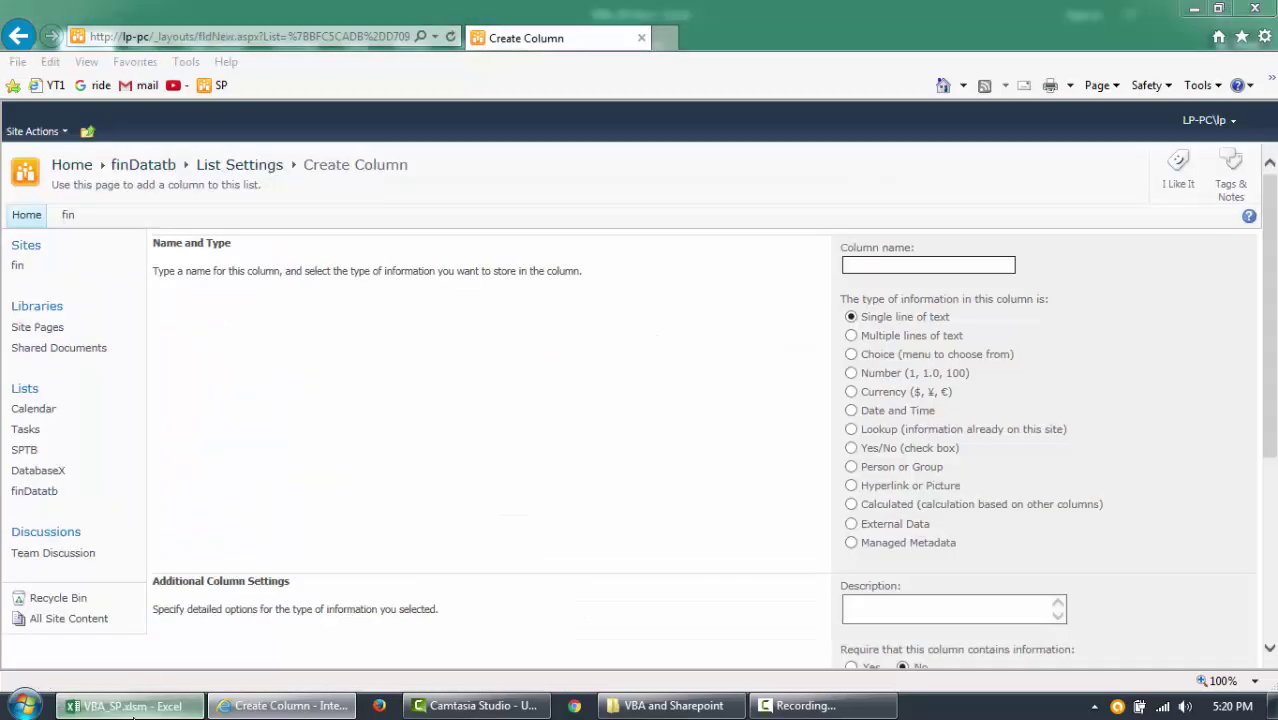
{"action": "key", "text": "alt+Tab"}
{"action": "key", "text": "Down"}
{"action": "key", "text": "ctrl+c"}
{"action": "key", "text": "alt+Tab"}
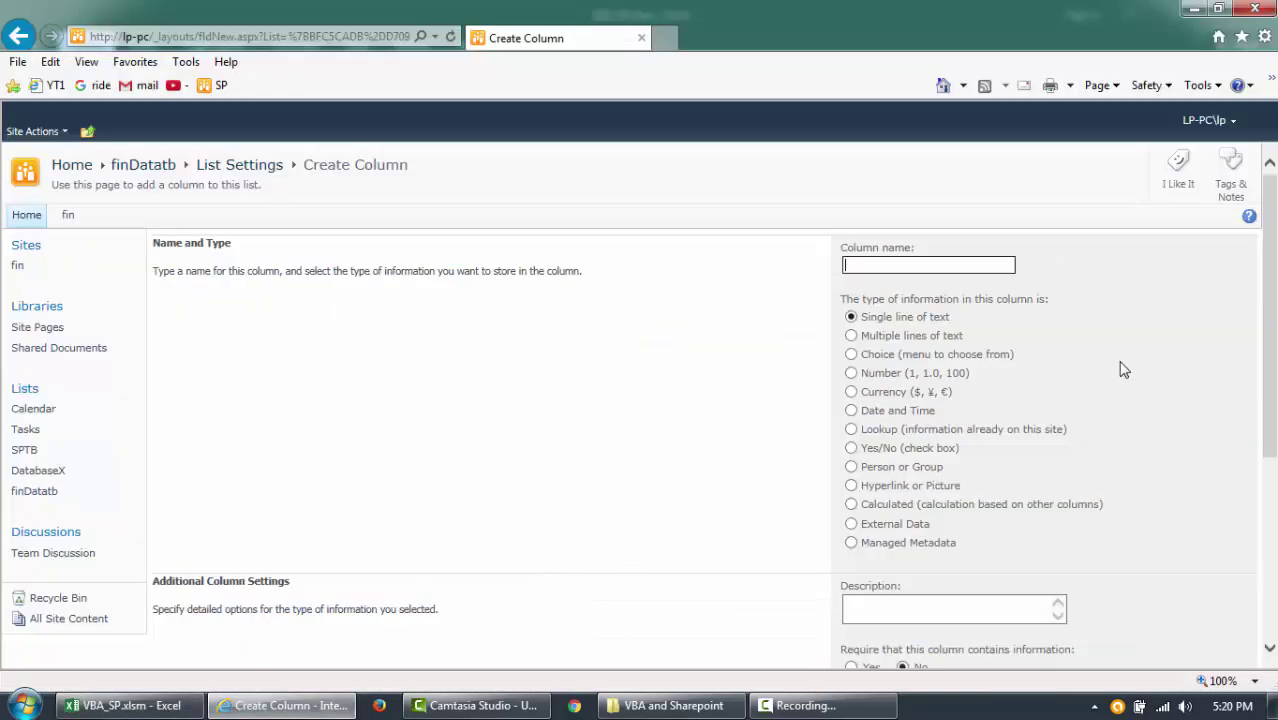
{"action": "key", "text": "ctrl+v"}
{"action": "left_click", "coordinate": [851, 376]}
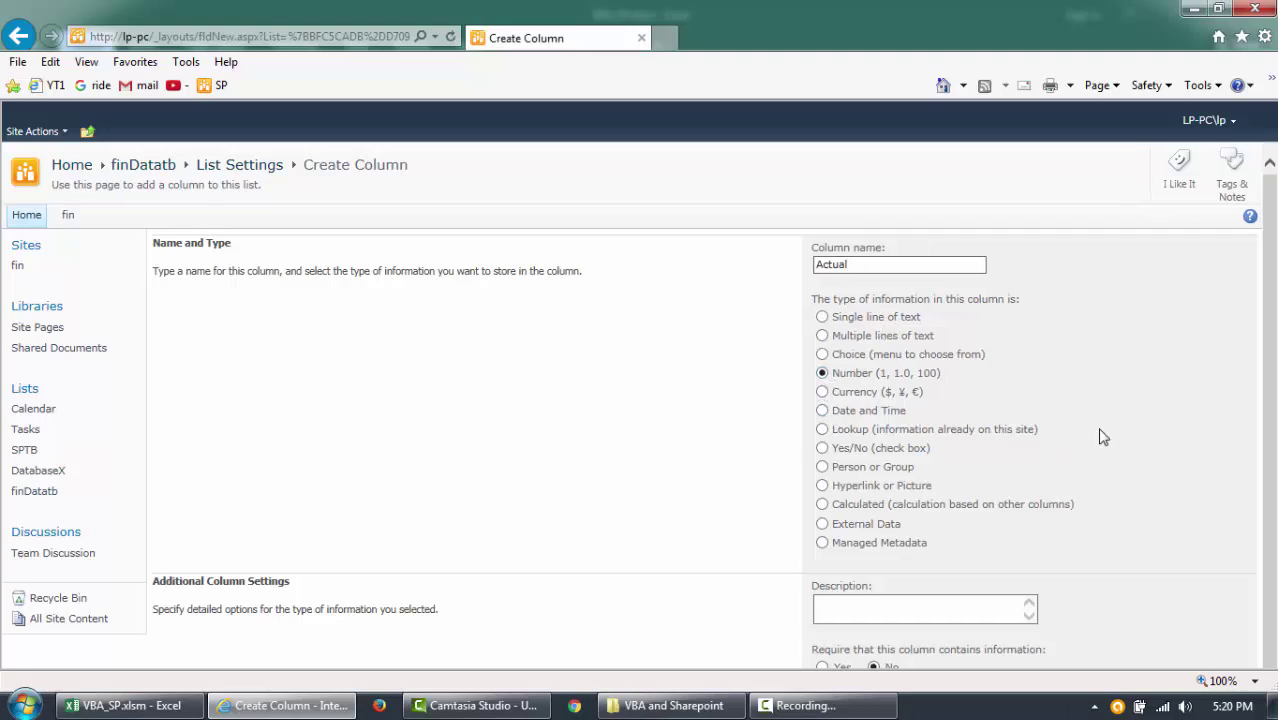
{"action": "scroll", "coordinate": [1101, 434], "scroll_direction": "down", "scroll_amount": 4}
{"action": "left_click", "coordinate": [1036, 596]}
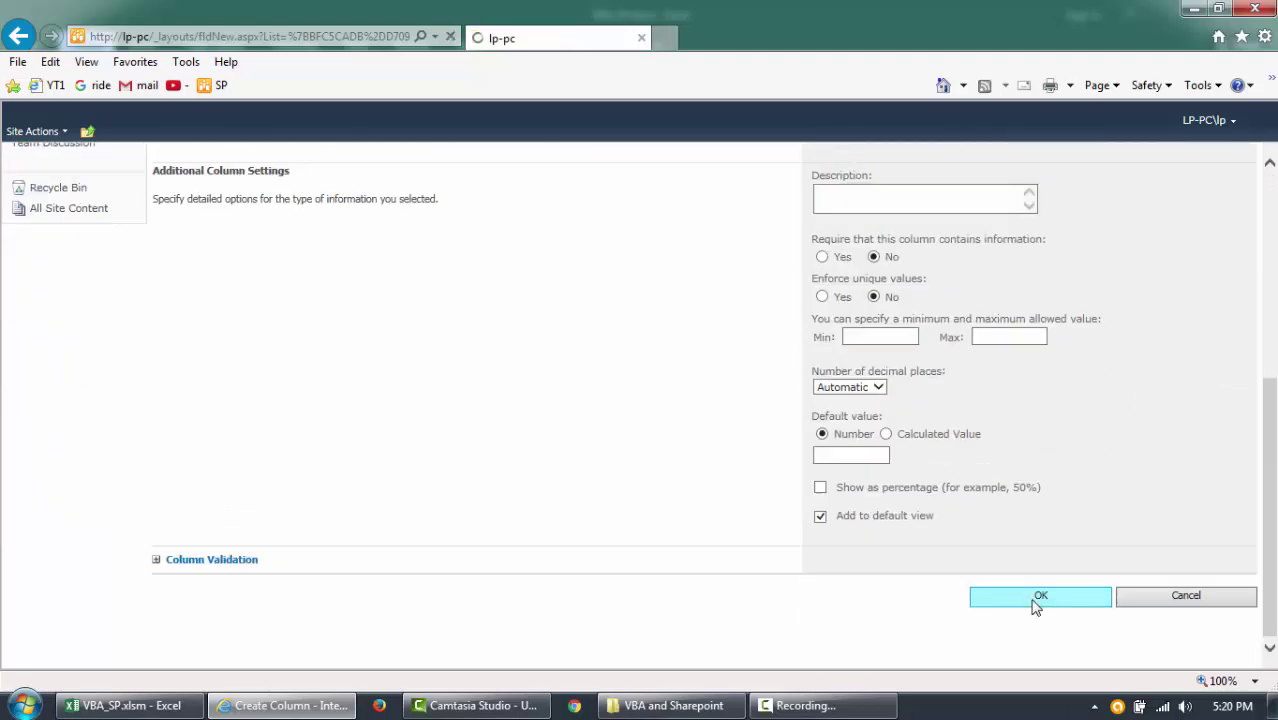
Step: Go to the finDatatb list's empty All Items view
{"action": "scroll", "coordinate": [700, 535], "scroll_direction": "down", "scroll_amount": 3}
{"action": "scroll", "coordinate": [683, 527], "scroll_direction": "up", "scroll_amount": 3}
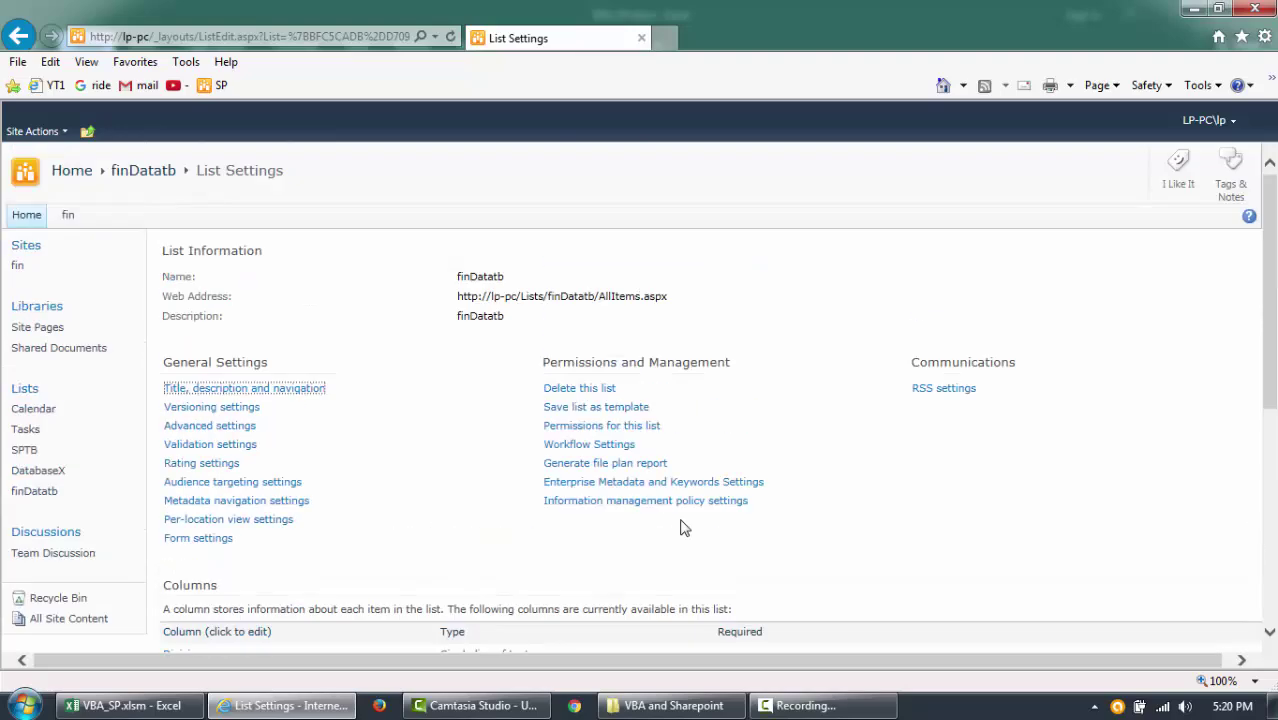
{"action": "left_click", "coordinate": [137, 176]}
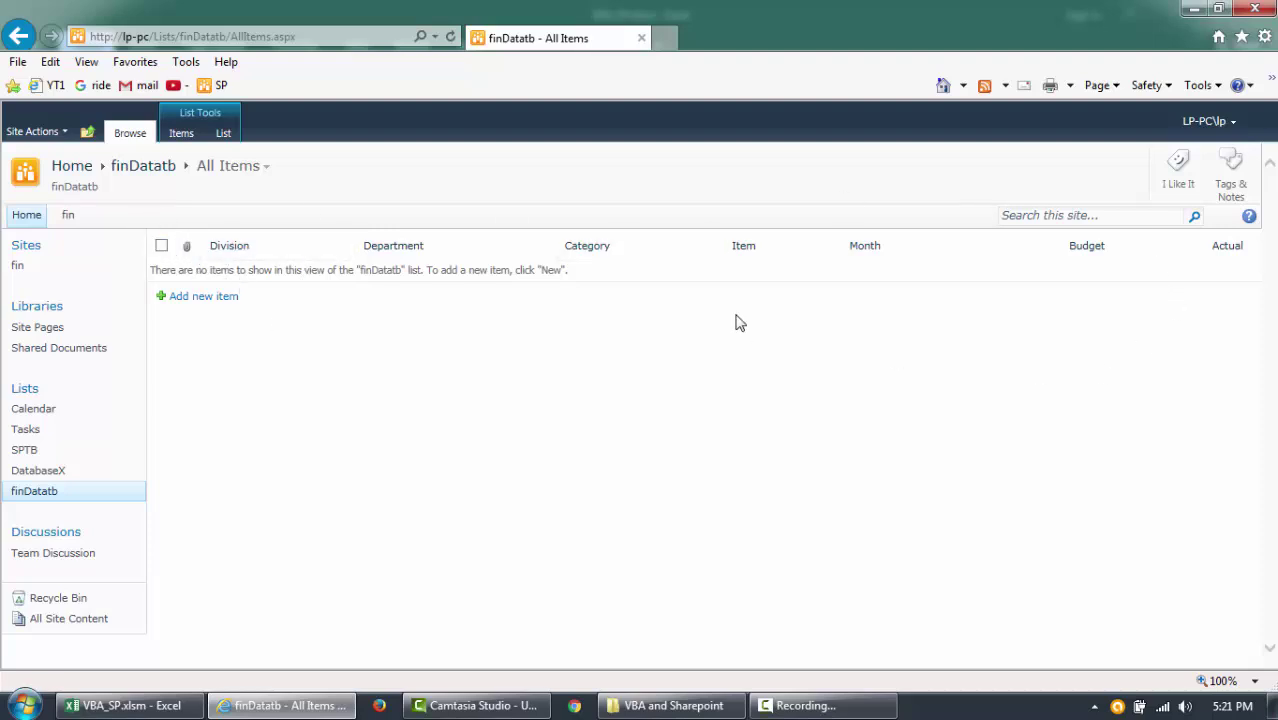
Step: Open a new finDatatb item form and put the caret in the Division field
{"action": "left_click", "coordinate": [205, 300]}
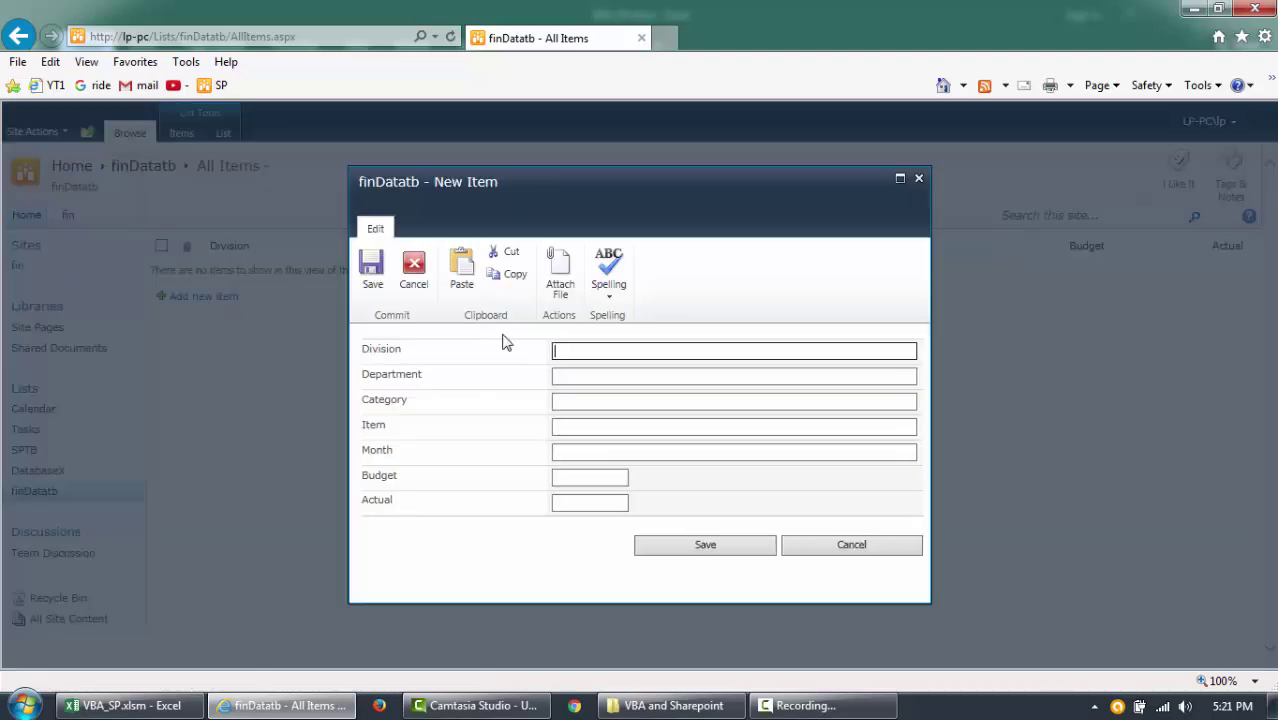
{"action": "left_click_drag", "start_coordinate": [362, 349], "coordinate": [408, 473]}
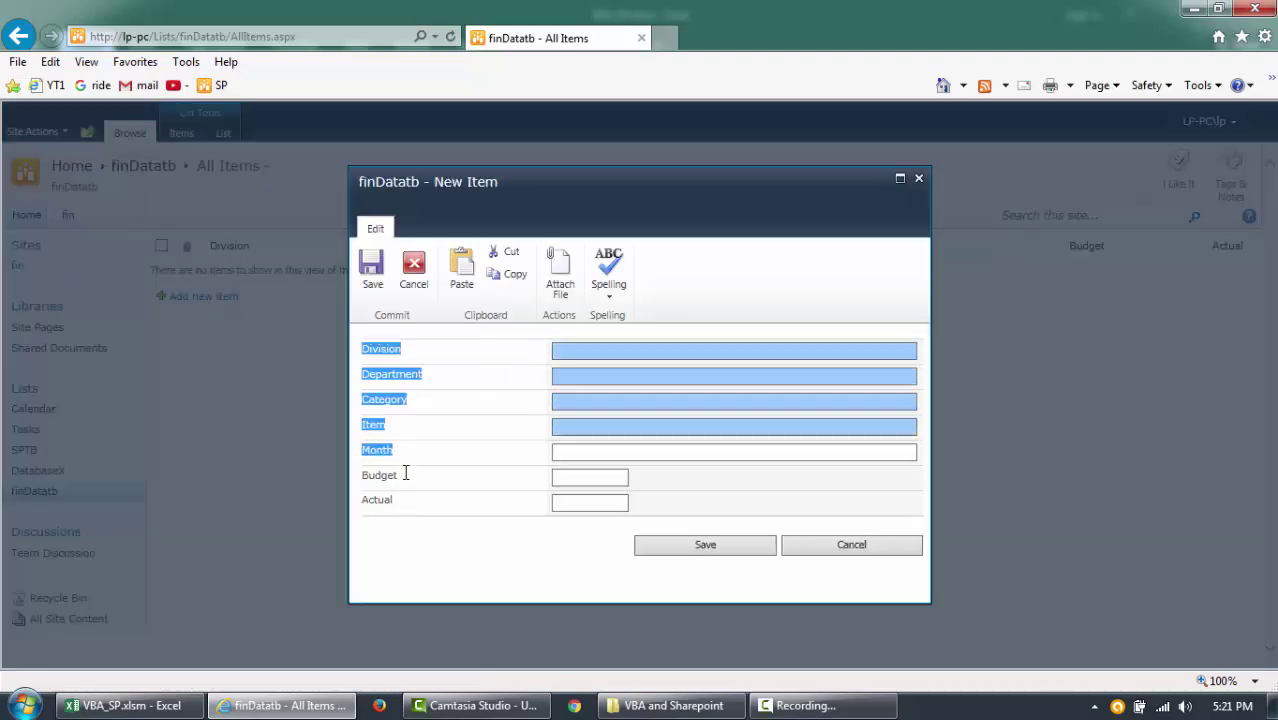
{"action": "left_click", "coordinate": [408, 478]}
{"action": "left_click", "coordinate": [615, 357]}
{"action": "left_click", "coordinate": [604, 377]}
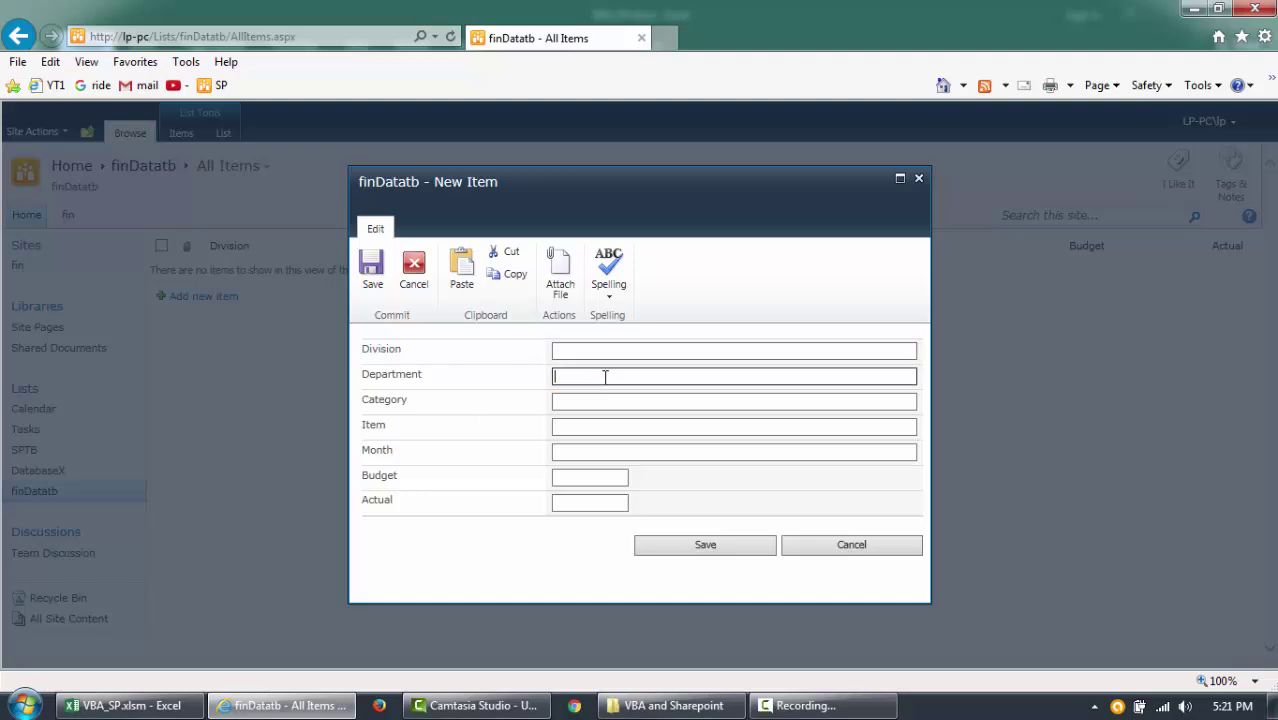
{"action": "left_click", "coordinate": [594, 400]}
{"action": "left_click", "coordinate": [585, 428]}
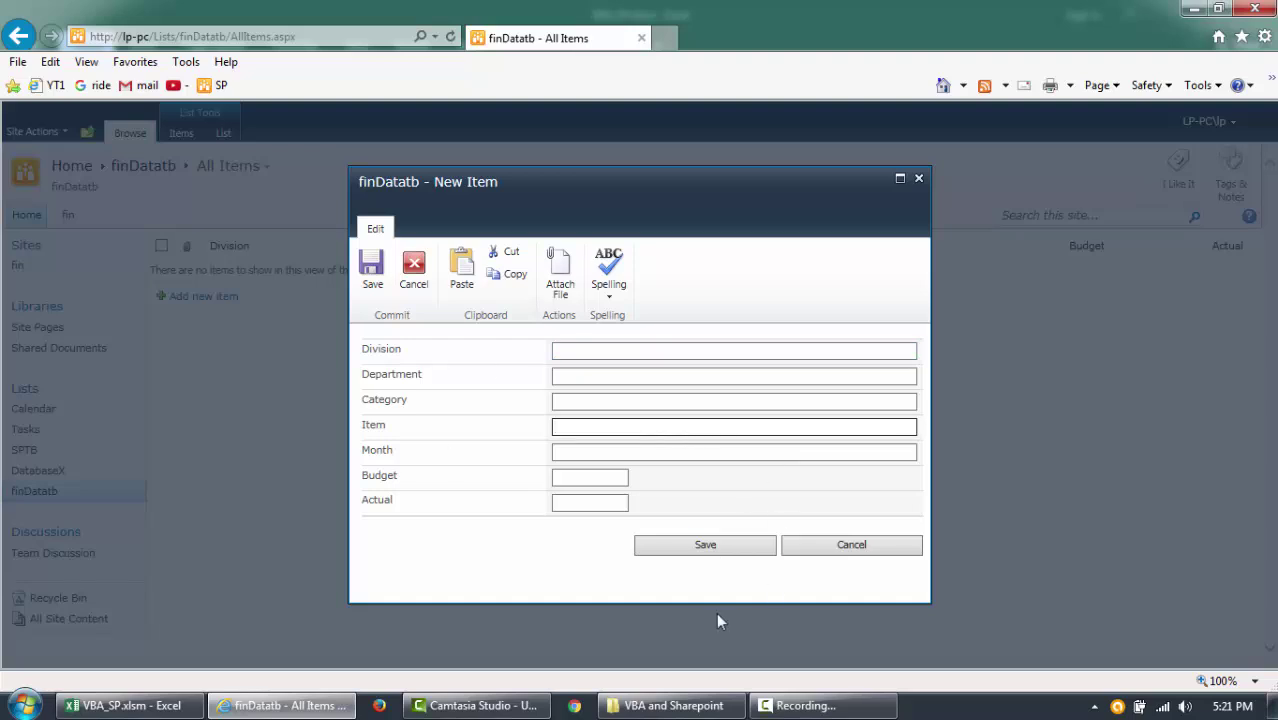
{"action": "left_click", "coordinate": [557, 350]}
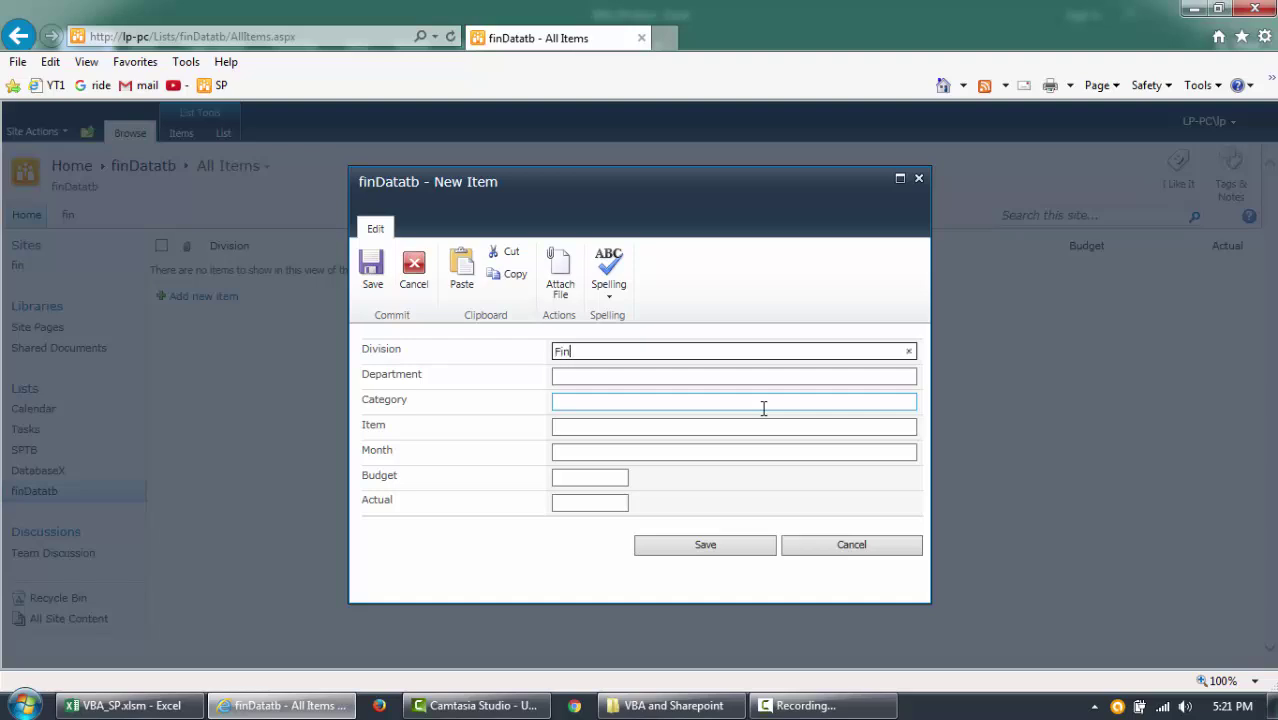
Step: Enter div, dept, catg, itemx, Jan, Budget 2342 and Actual 2312, then save the item
{"action": "type", "text": "div"}
{"action": "key", "text": "Tab"}
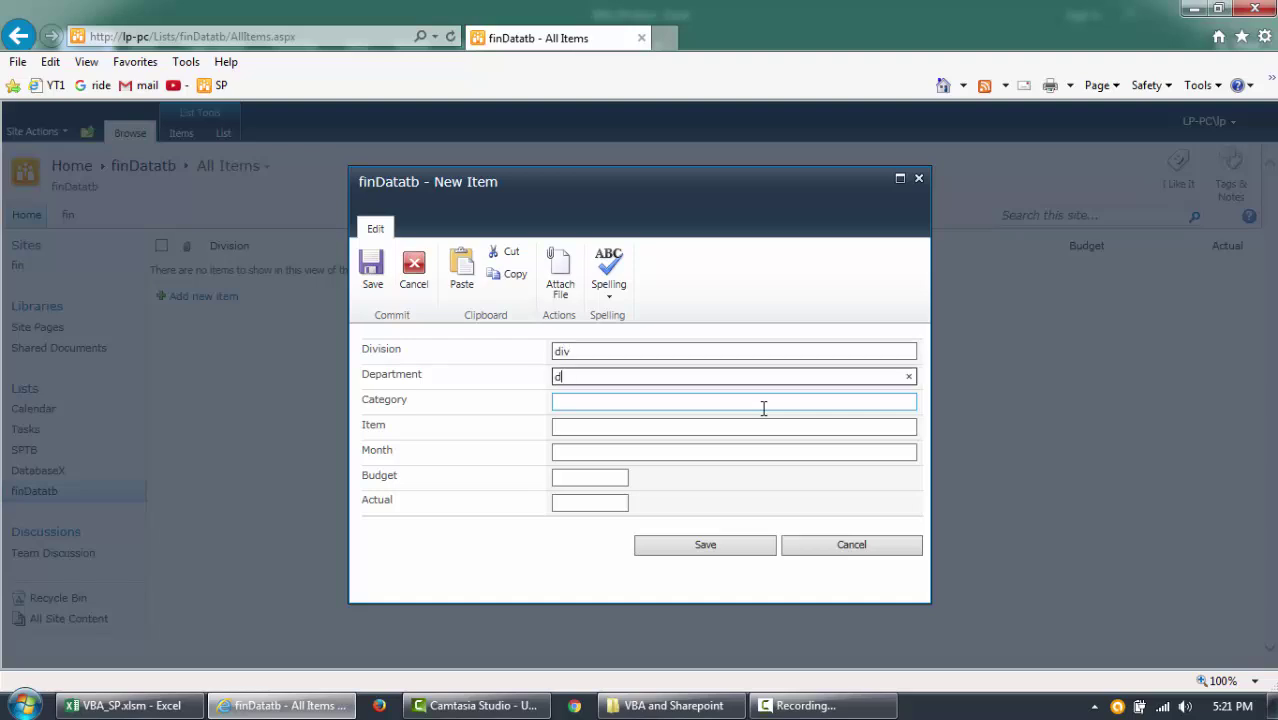
{"action": "key", "text": "Tab"}
{"action": "type", "text": "c"}
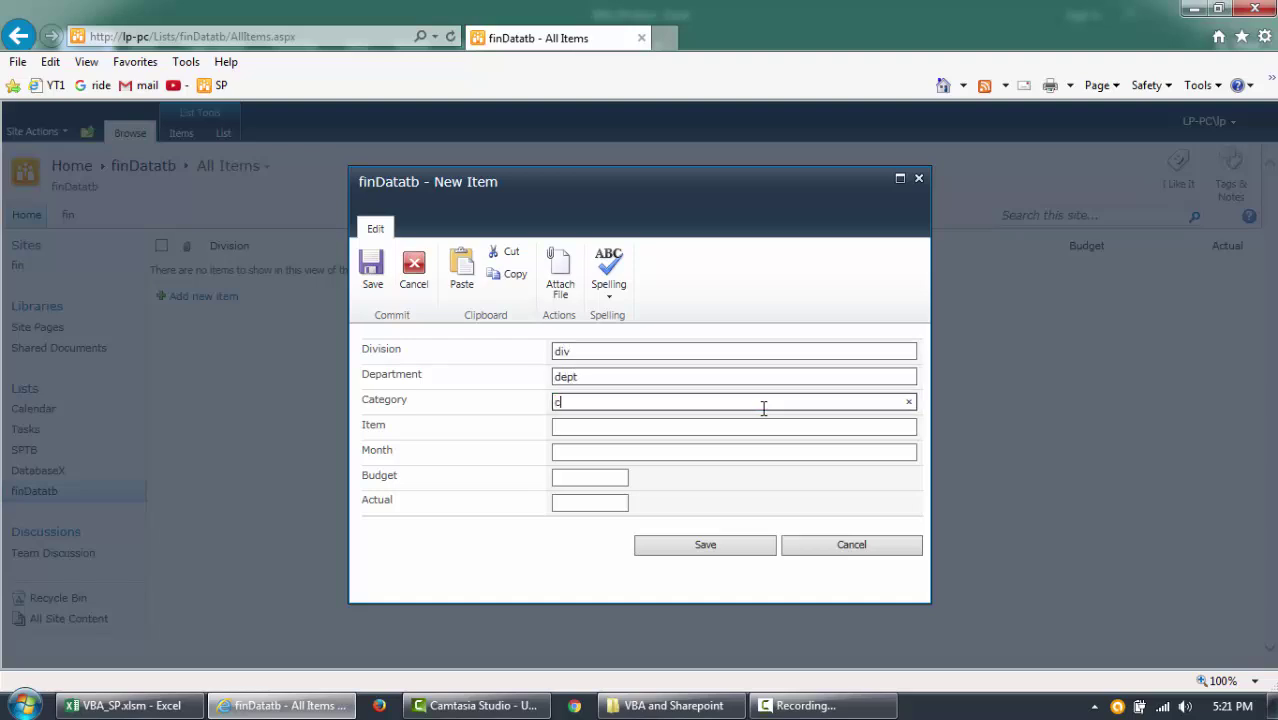
{"action": "type", "text": "atg"}
{"action": "key", "text": "Tab"}
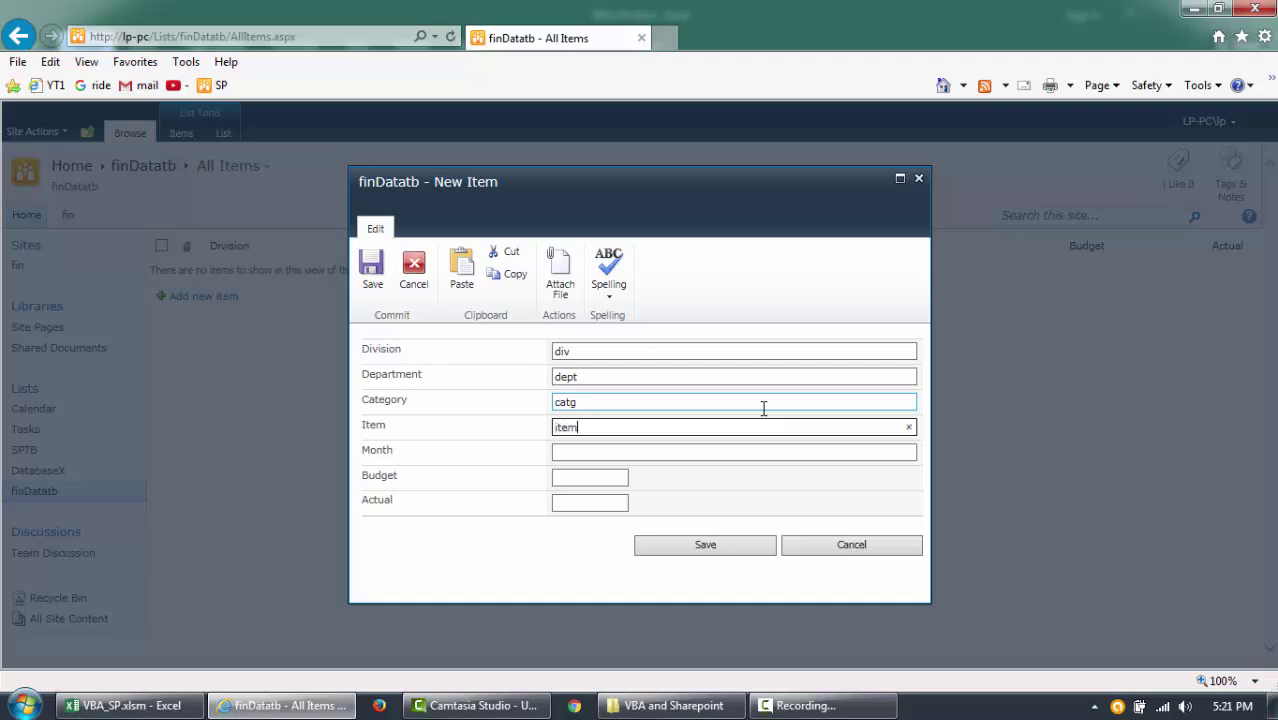
{"action": "key", "text": "Tab"}
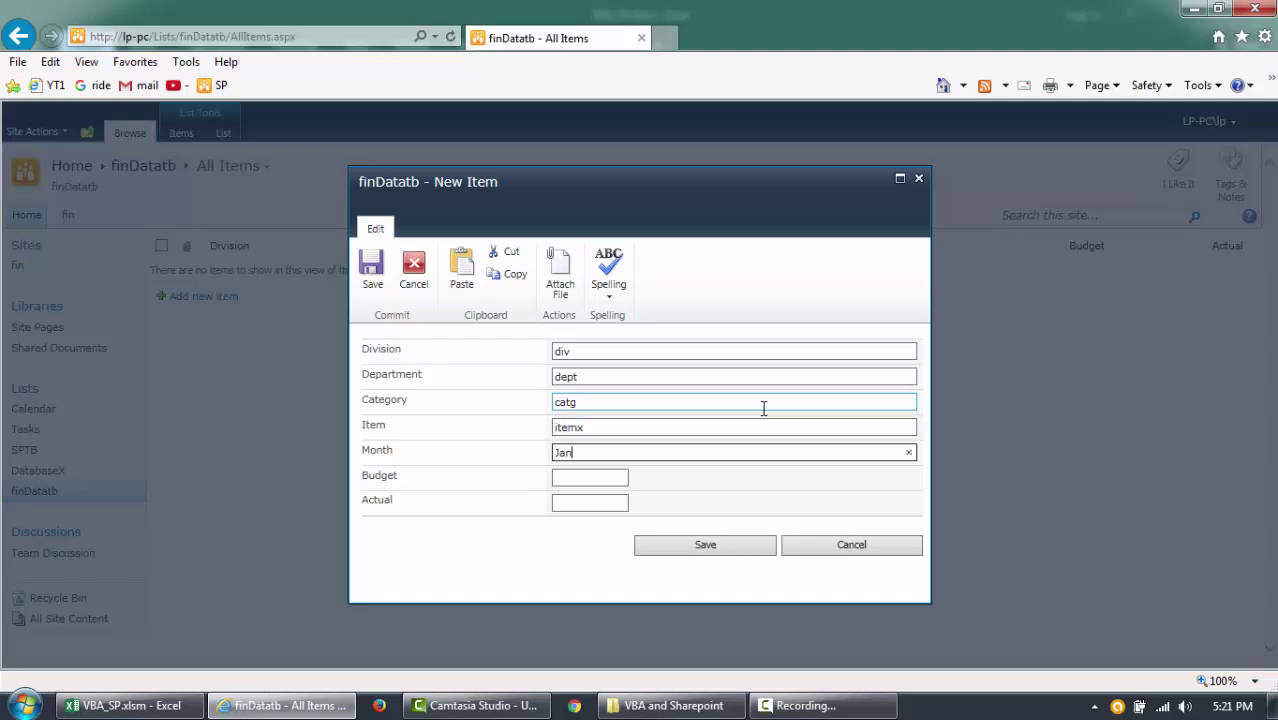
{"action": "key", "text": "Tab"}
{"action": "type", "text": "2342"}
{"action": "key", "text": "Tab"}
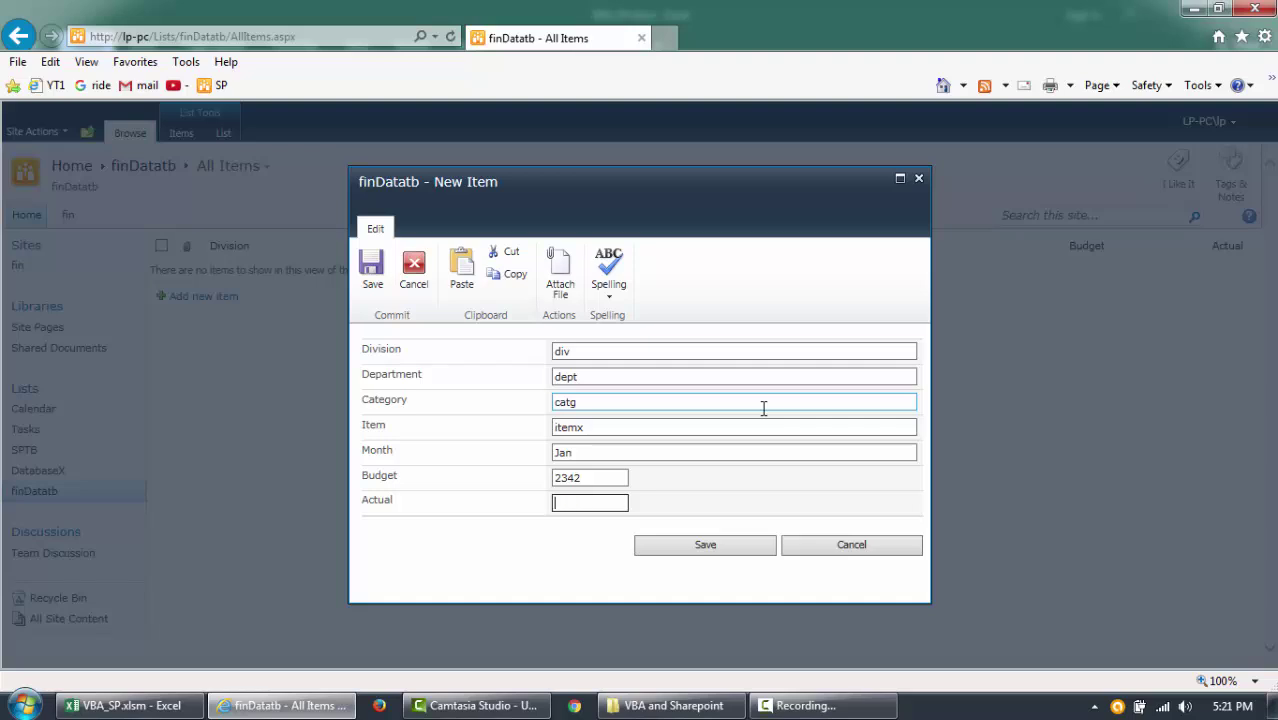
{"action": "left_click", "coordinate": [700, 553]}
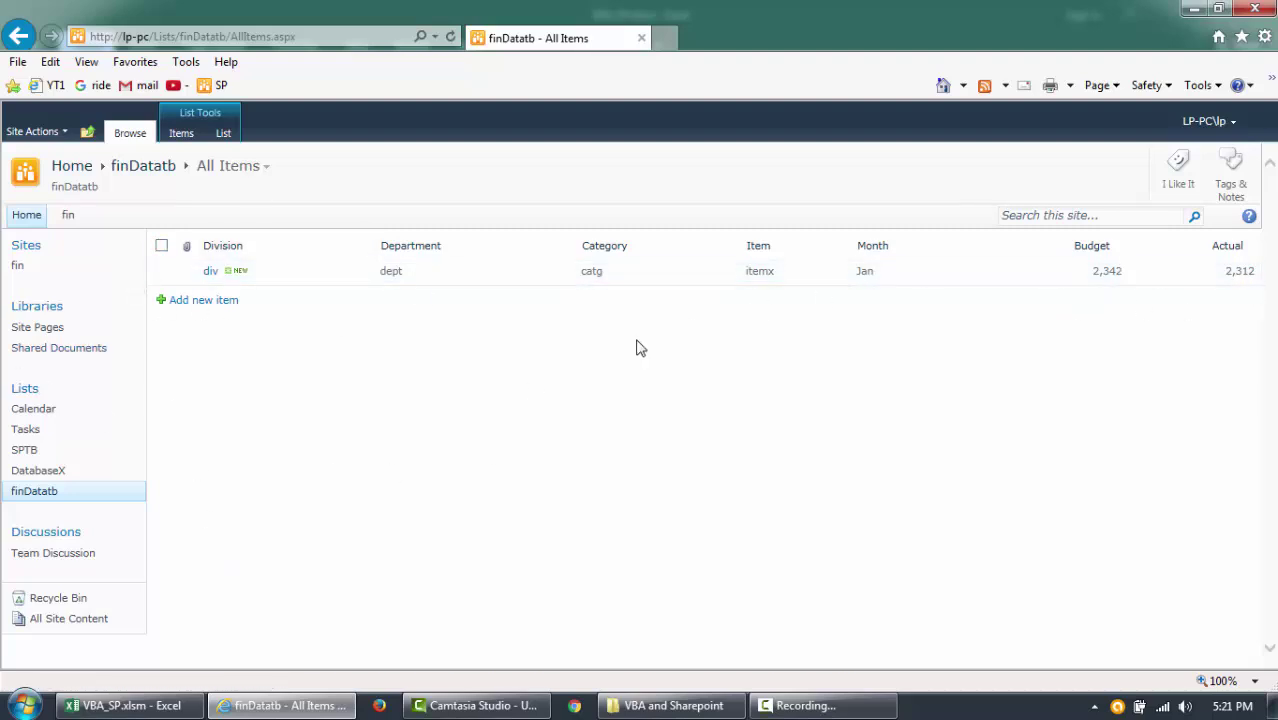
{"action": "left_click", "coordinate": [214, 304]}
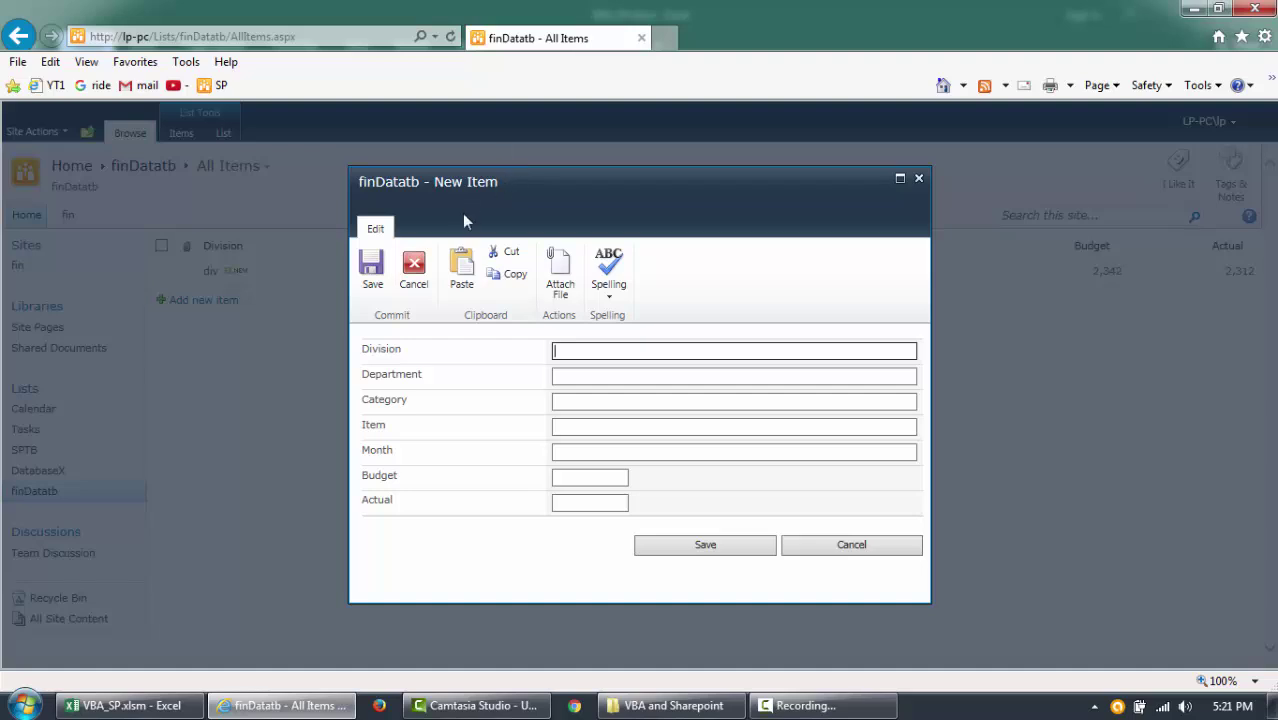
{"action": "left_click", "coordinate": [918, 179]}
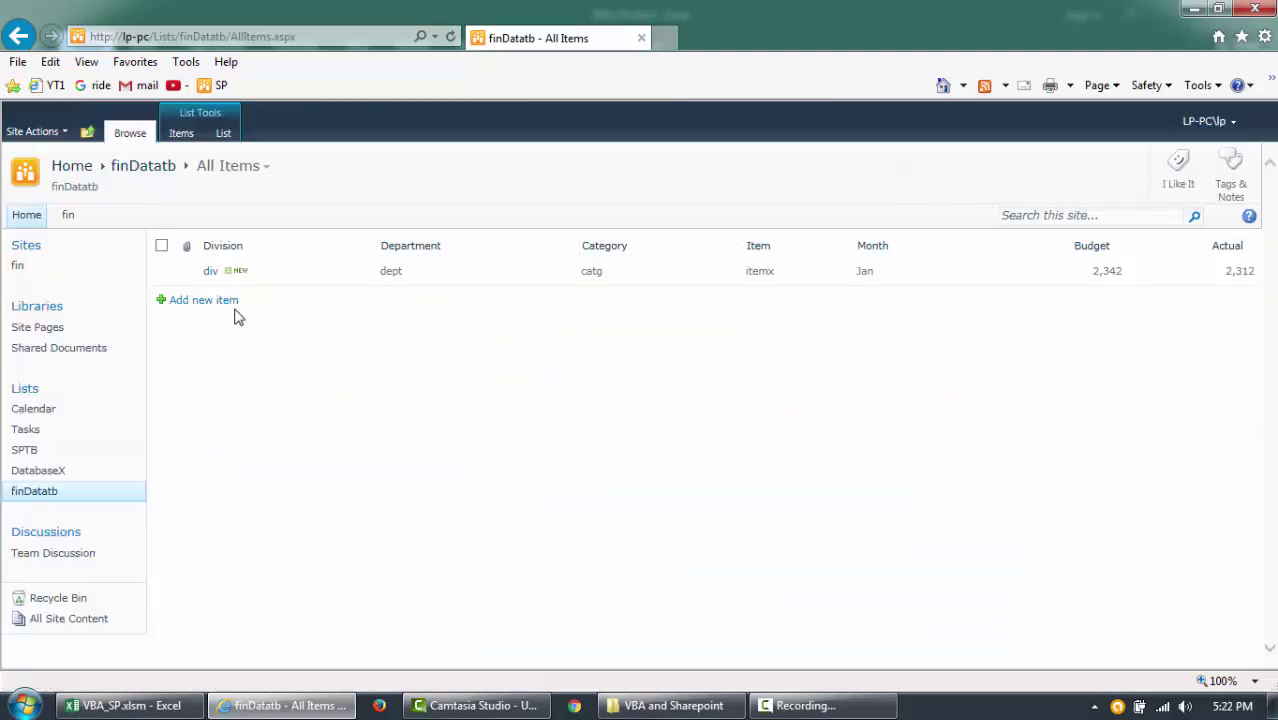
{"action": "key", "text": "shift+F10"}
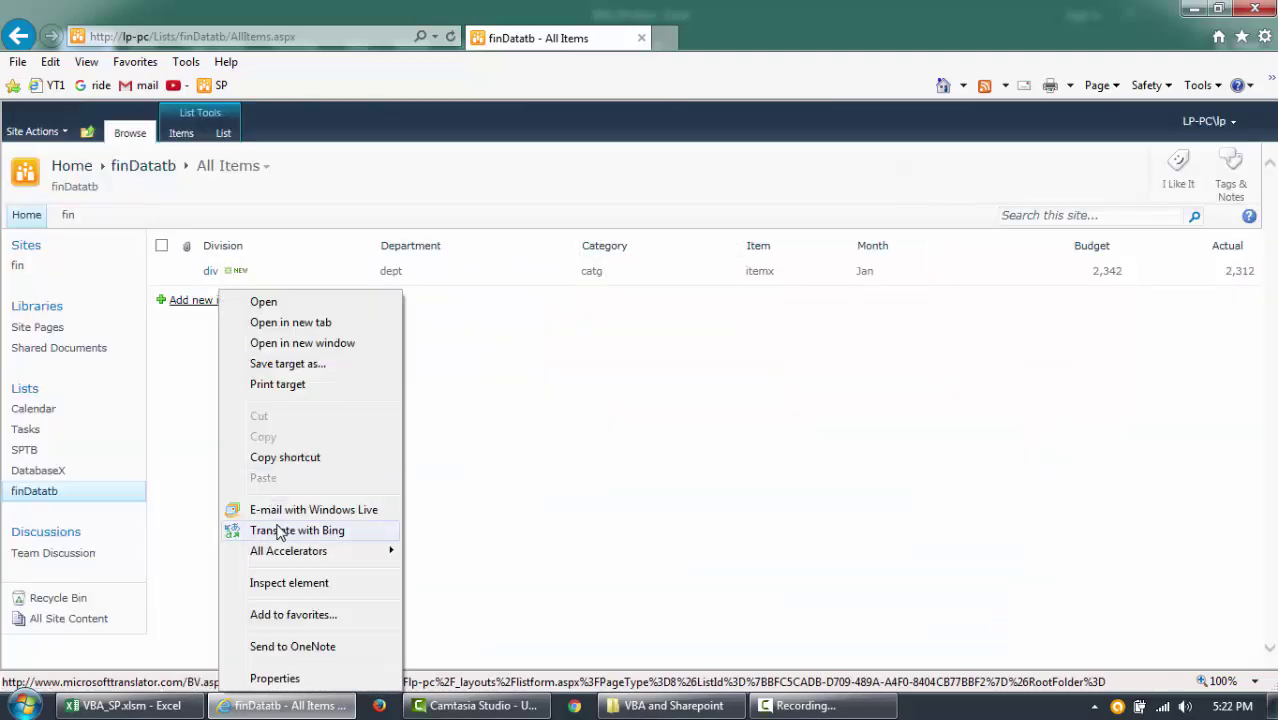
{"action": "left_click", "coordinate": [285, 679]}
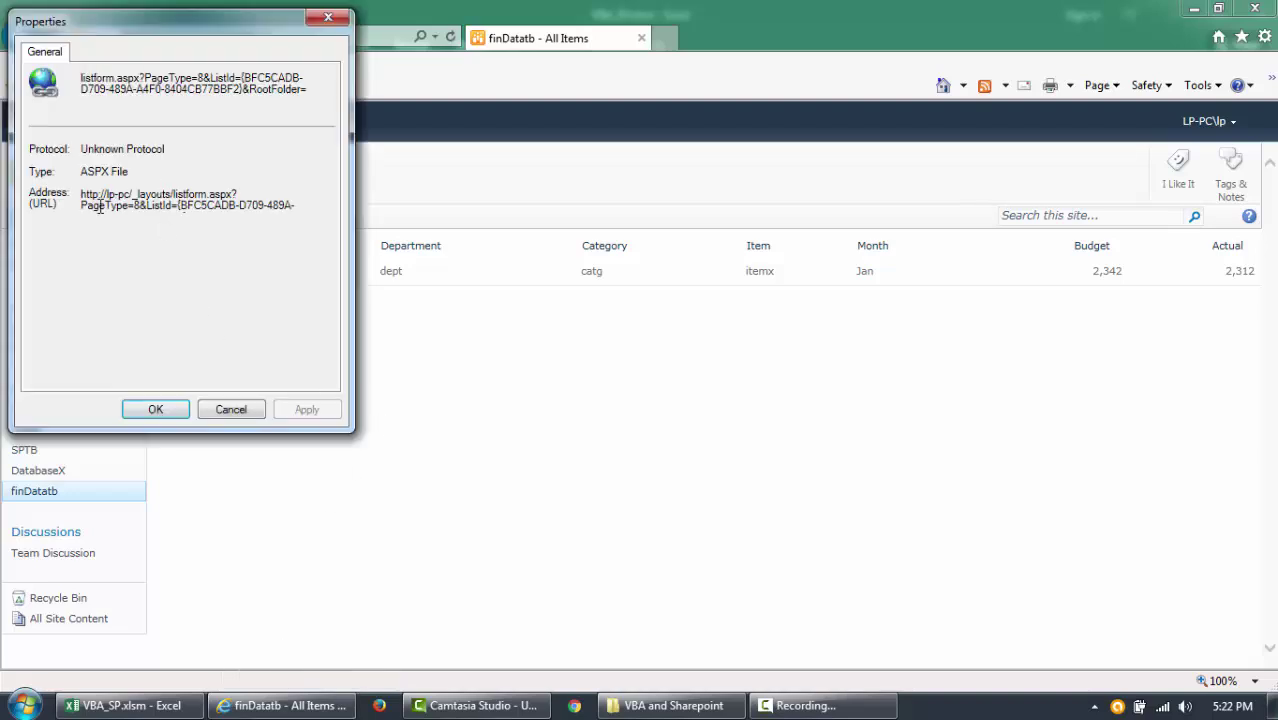
{"action": "left_click_drag", "start_coordinate": [82, 195], "coordinate": [372, 258]}
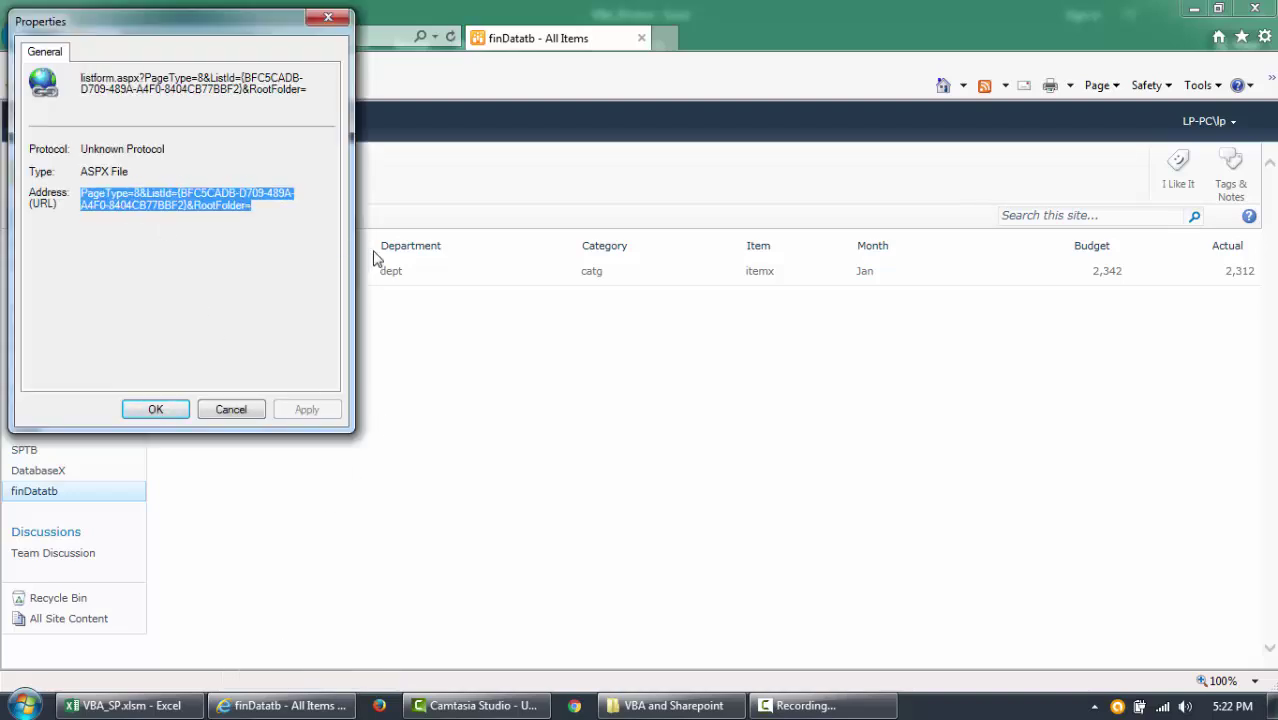
{"action": "key", "text": "Escape"}
{"action": "left_click", "coordinate": [673, 40]}
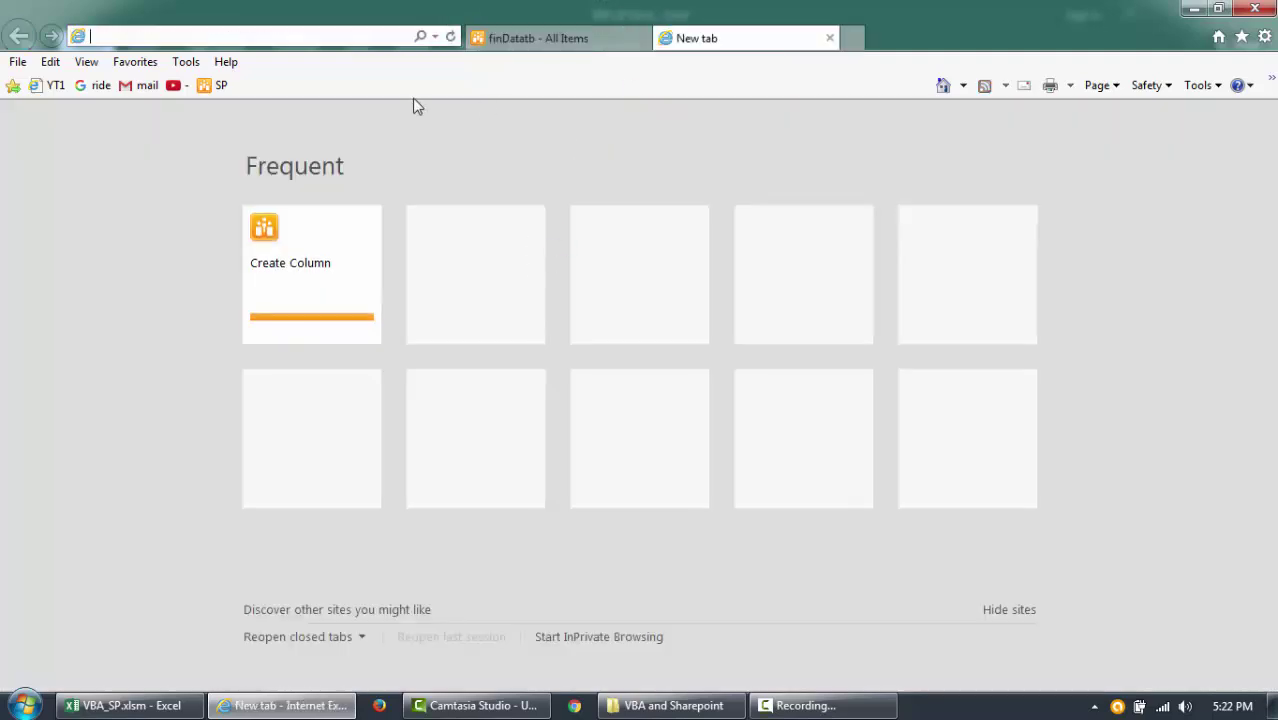
{"action": "key", "text": "ctrl+v"}
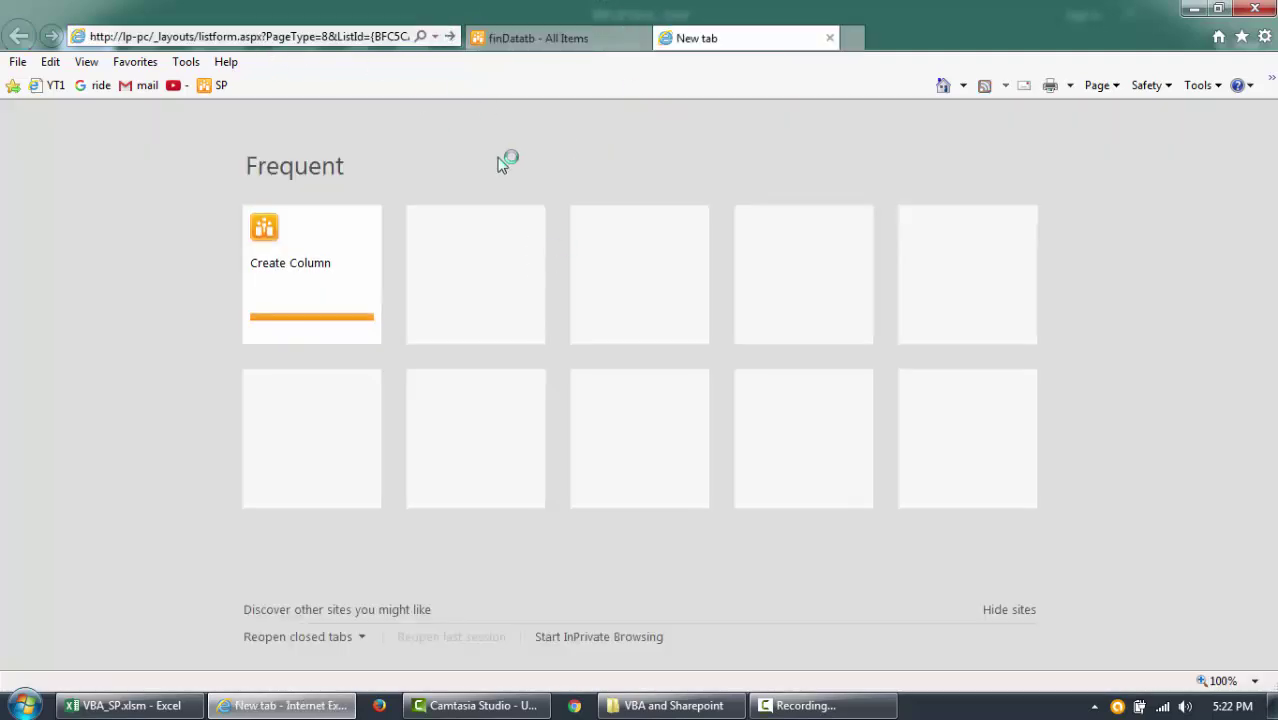
{"action": "key", "text": "Return"}
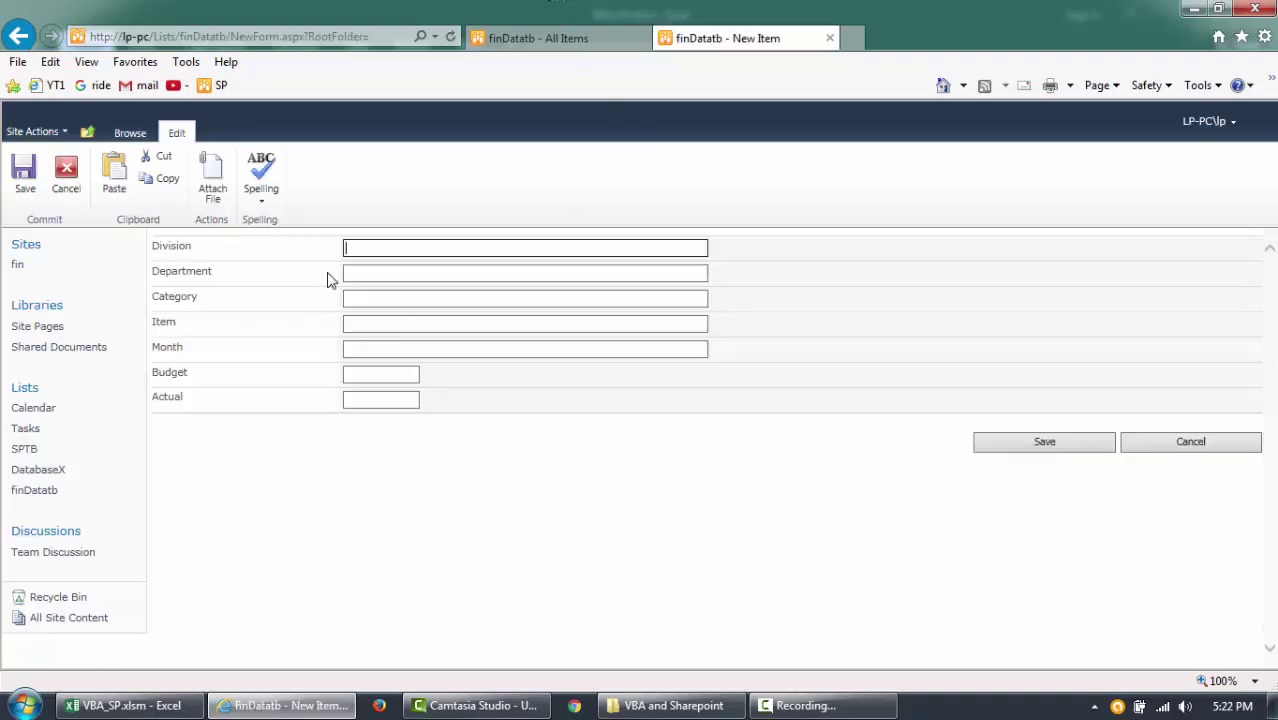
{"action": "left_click", "coordinate": [829, 39]}
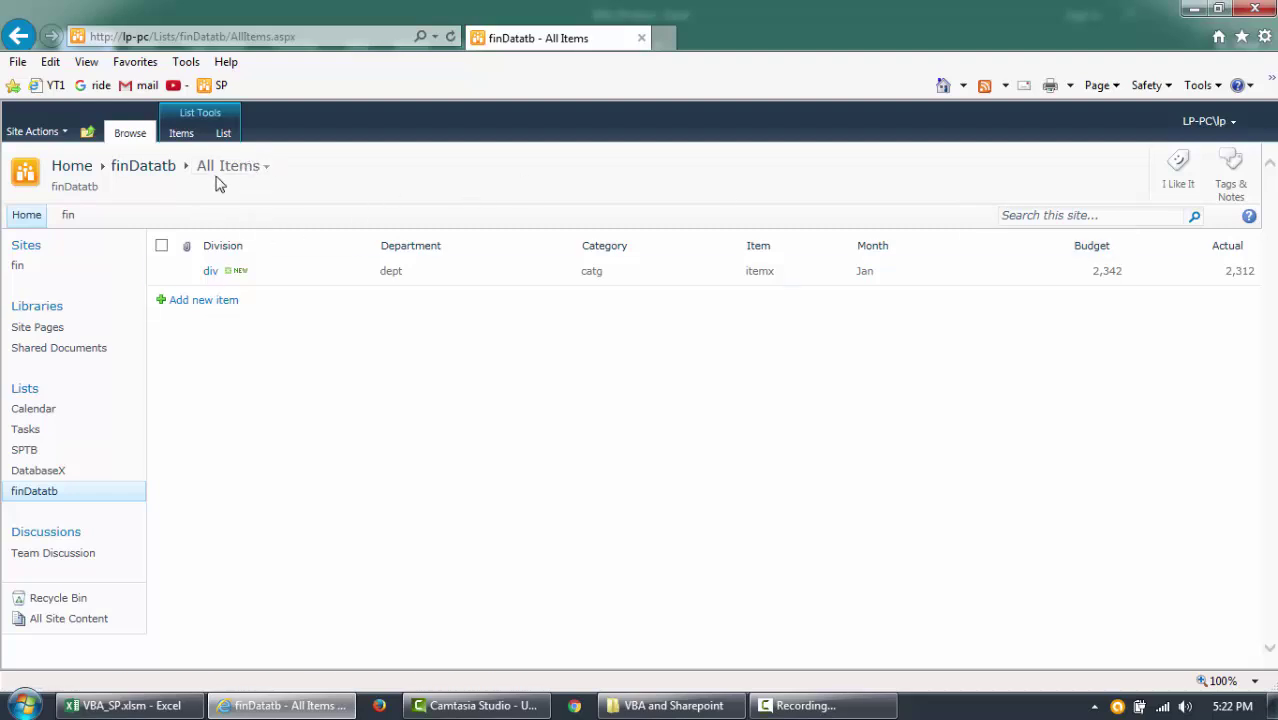
Step: Export the All Items view to Excel and open the owssvr.iqy query file
{"action": "left_click", "coordinate": [224, 134]}
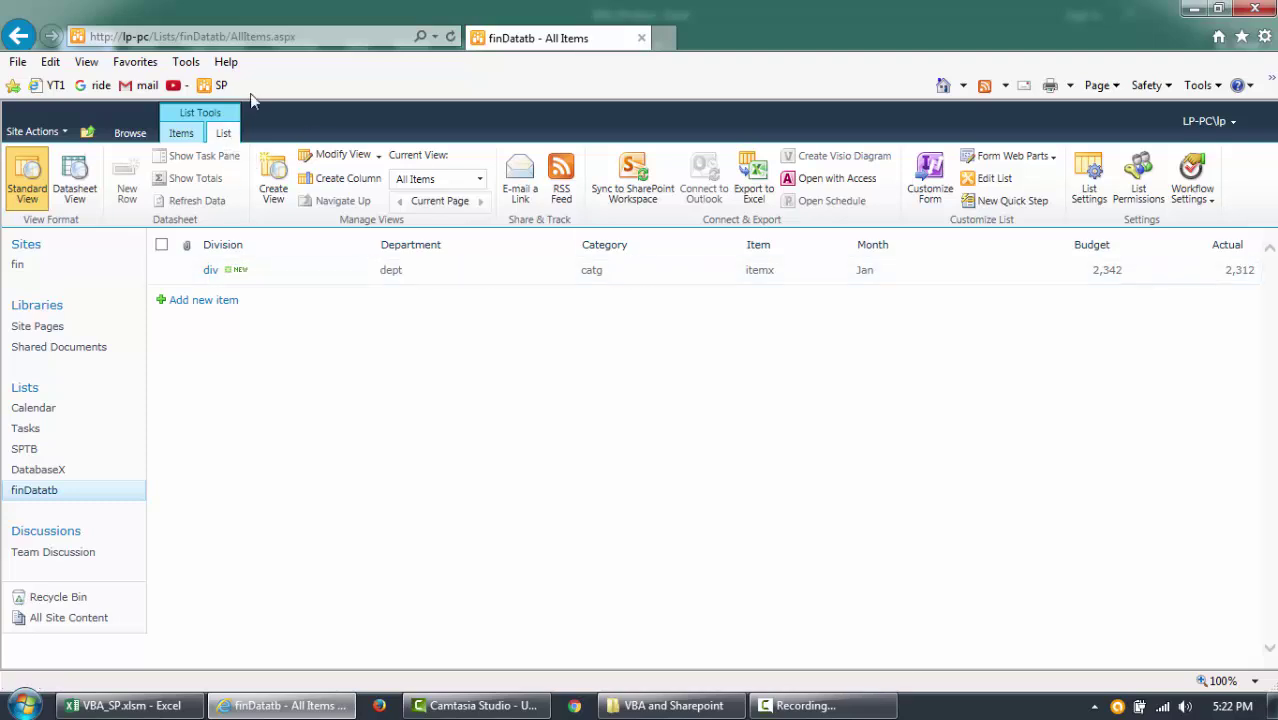
{"action": "left_click", "coordinate": [754, 195]}
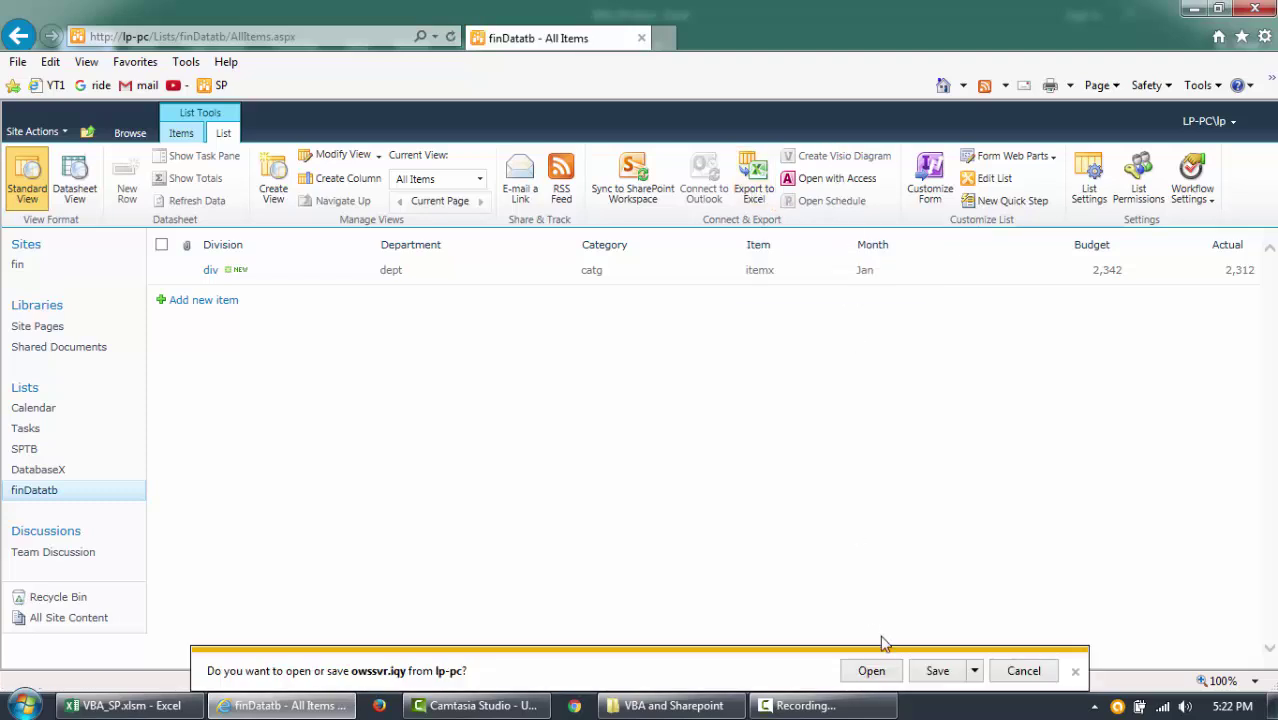
{"action": "left_click", "coordinate": [871, 671]}
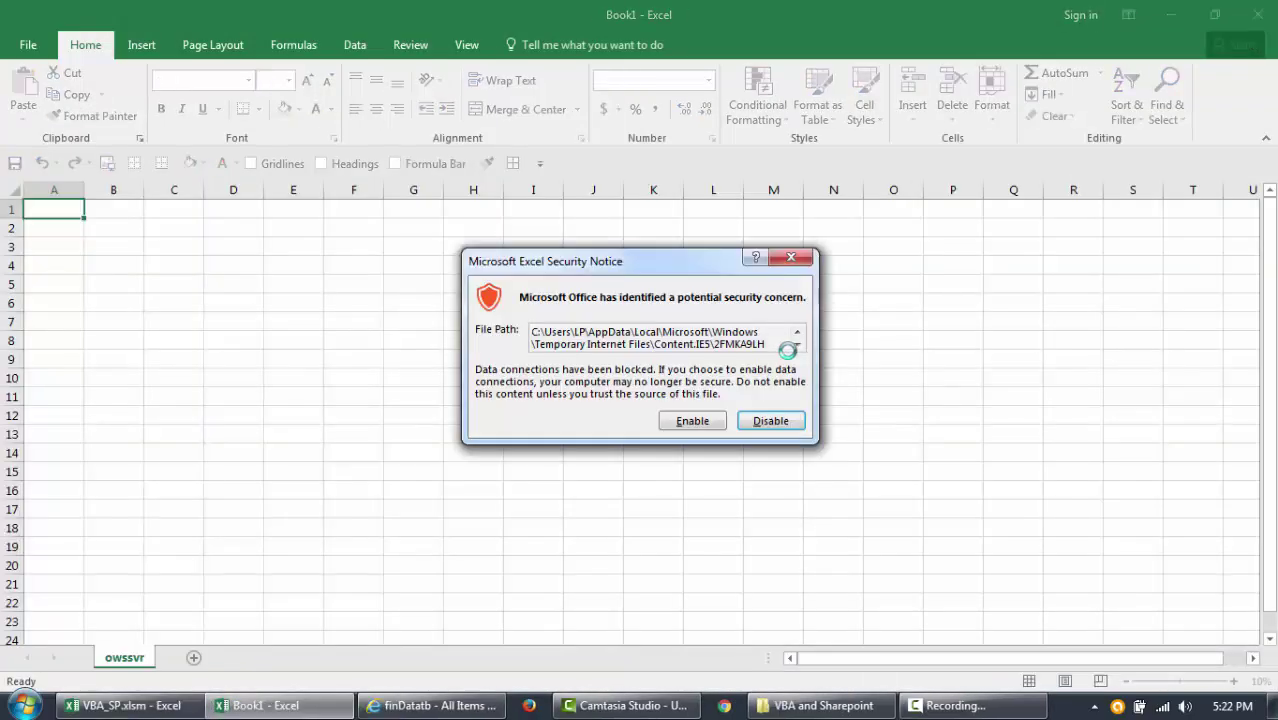
Step: Enable the data connection, import it as a table, and sign in with remembered credentials
{"action": "left_click", "coordinate": [694, 427]}
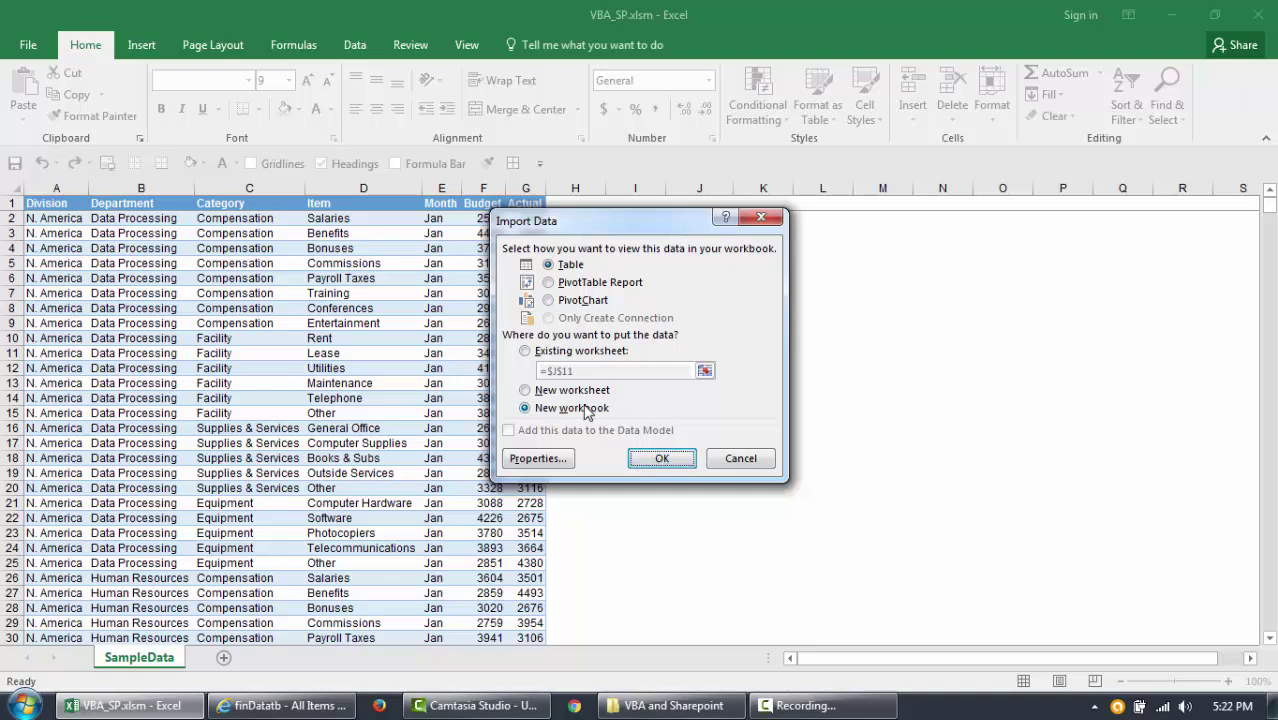
{"action": "left_click", "coordinate": [664, 464]}
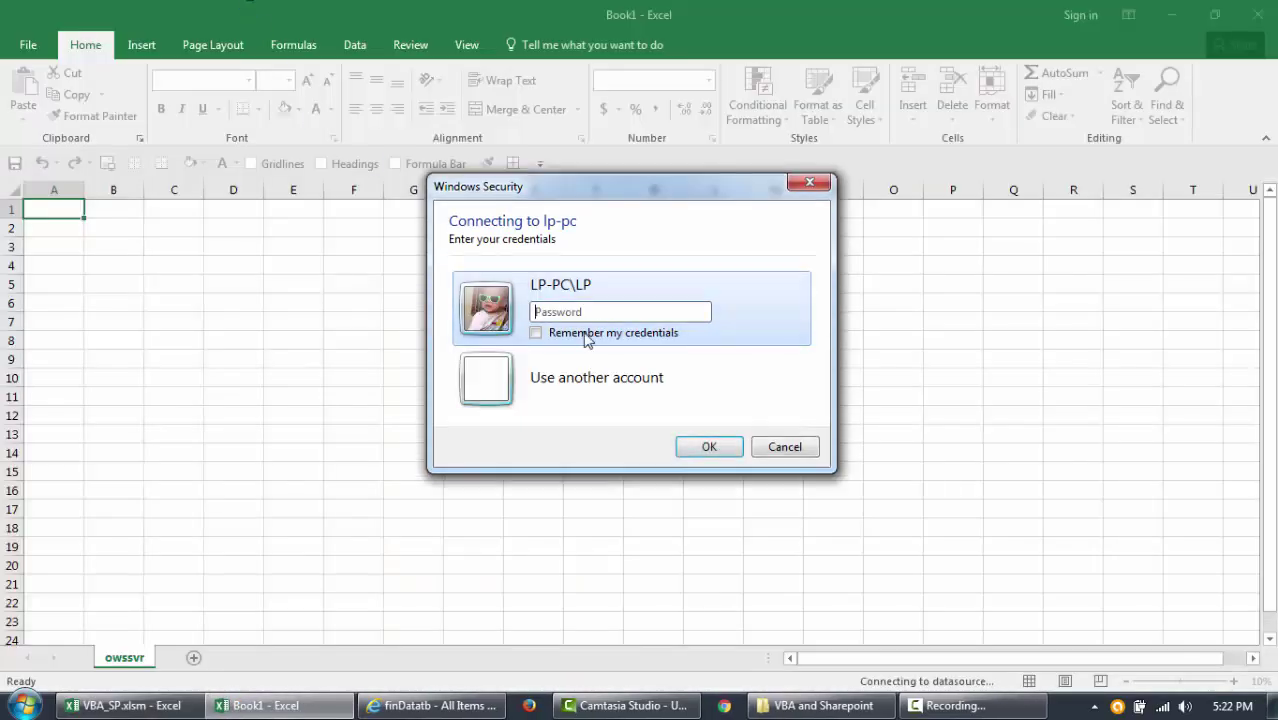
{"action": "type", "text": "•"}
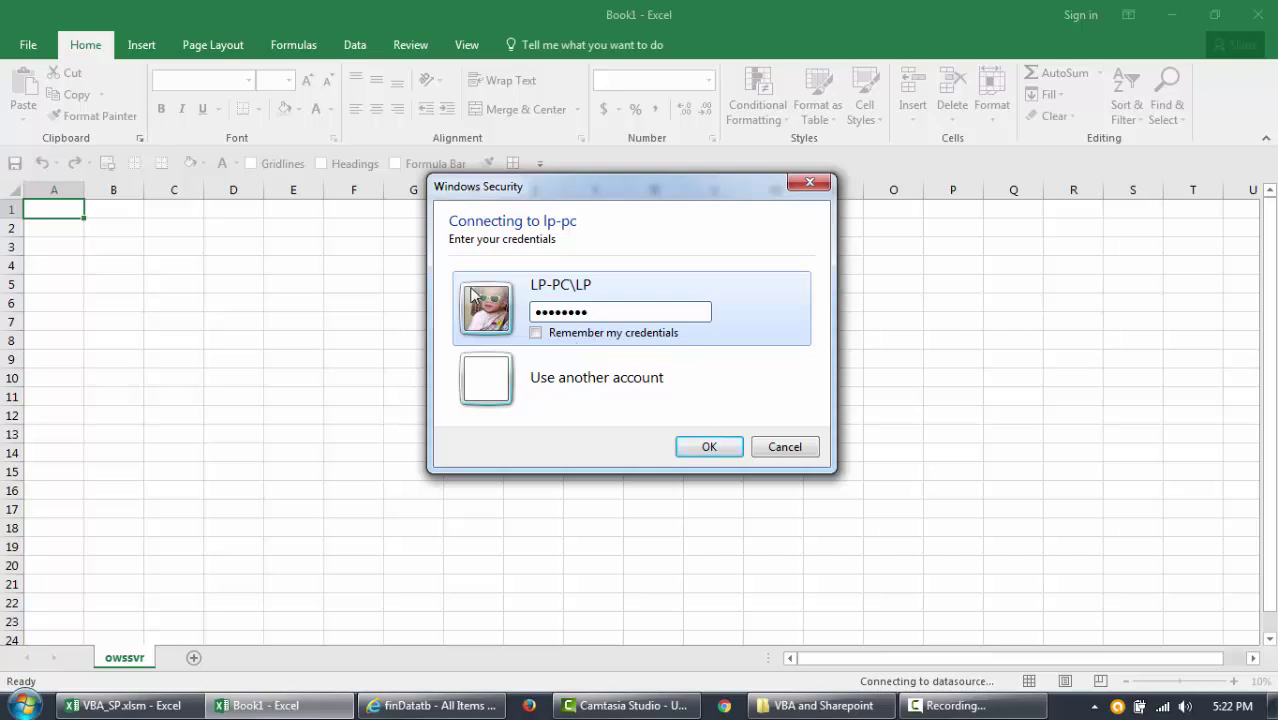
{"action": "left_click", "coordinate": [537, 332]}
{"action": "left_click", "coordinate": [700, 446]}
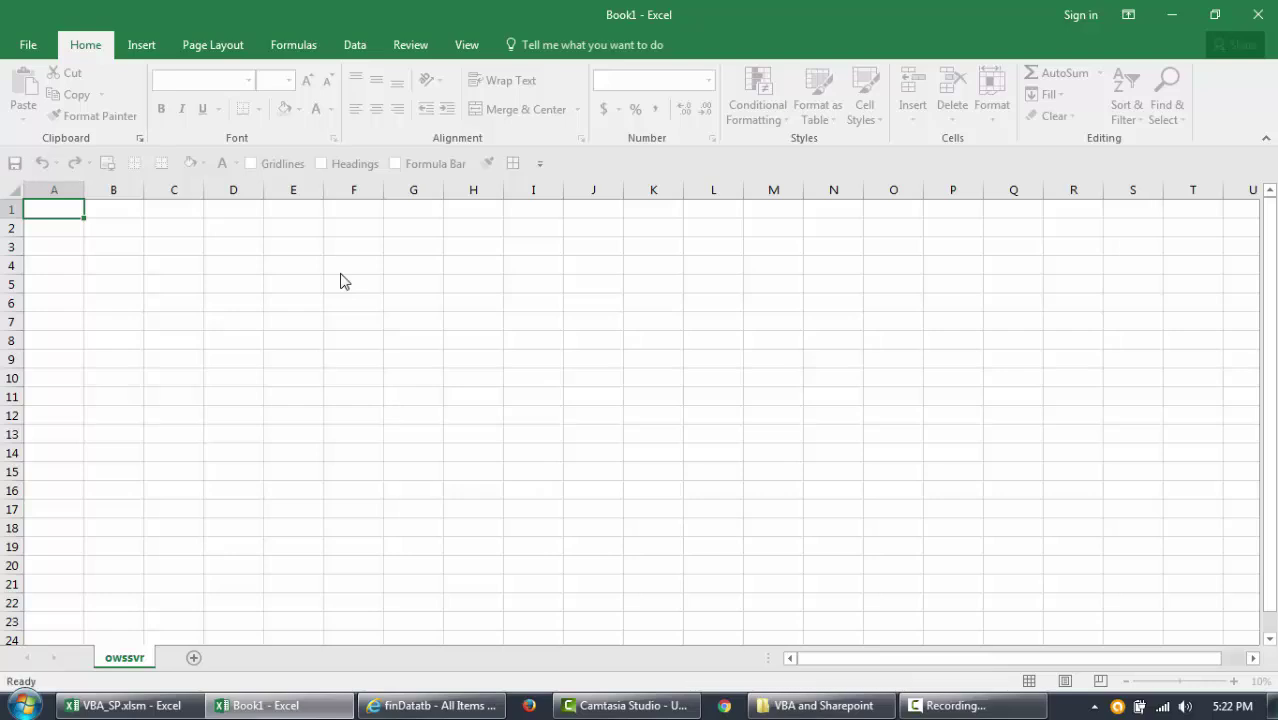
Step: Edit the exported row in Excel, setting Budget and Actual to 345
{"action": "left_click", "coordinate": [248, 222]}
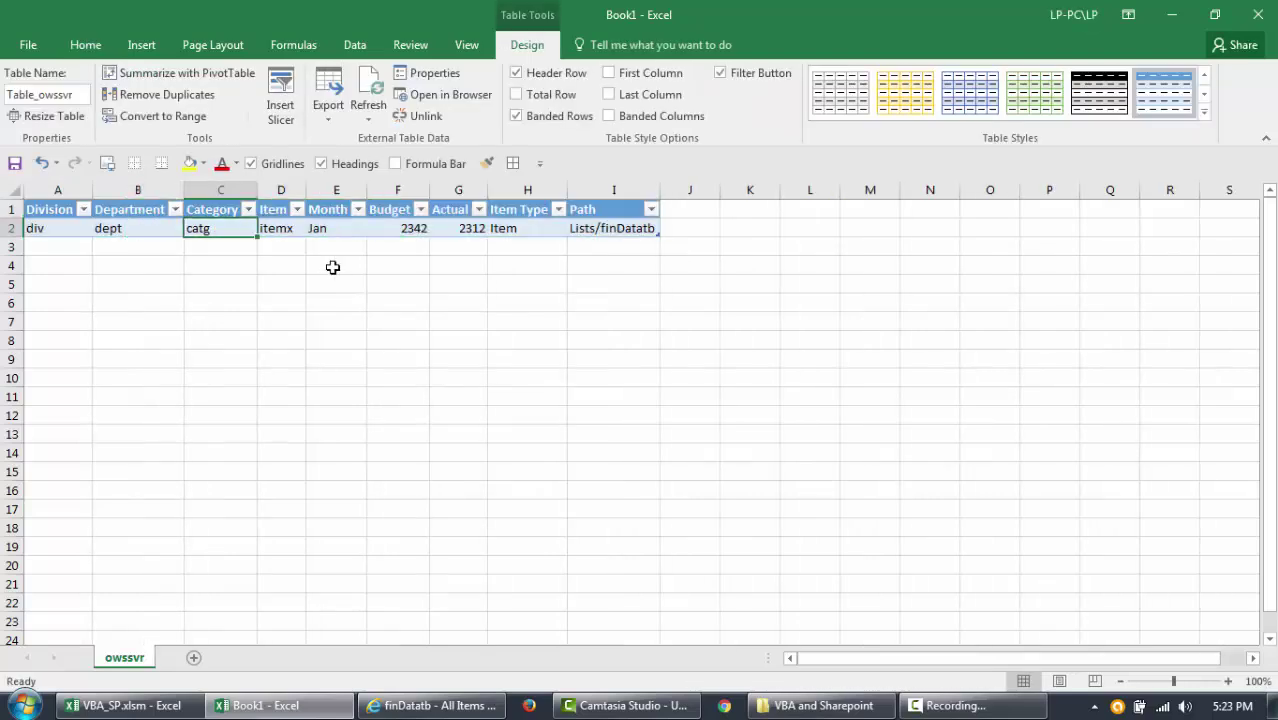
{"action": "type", "text": "345345"}
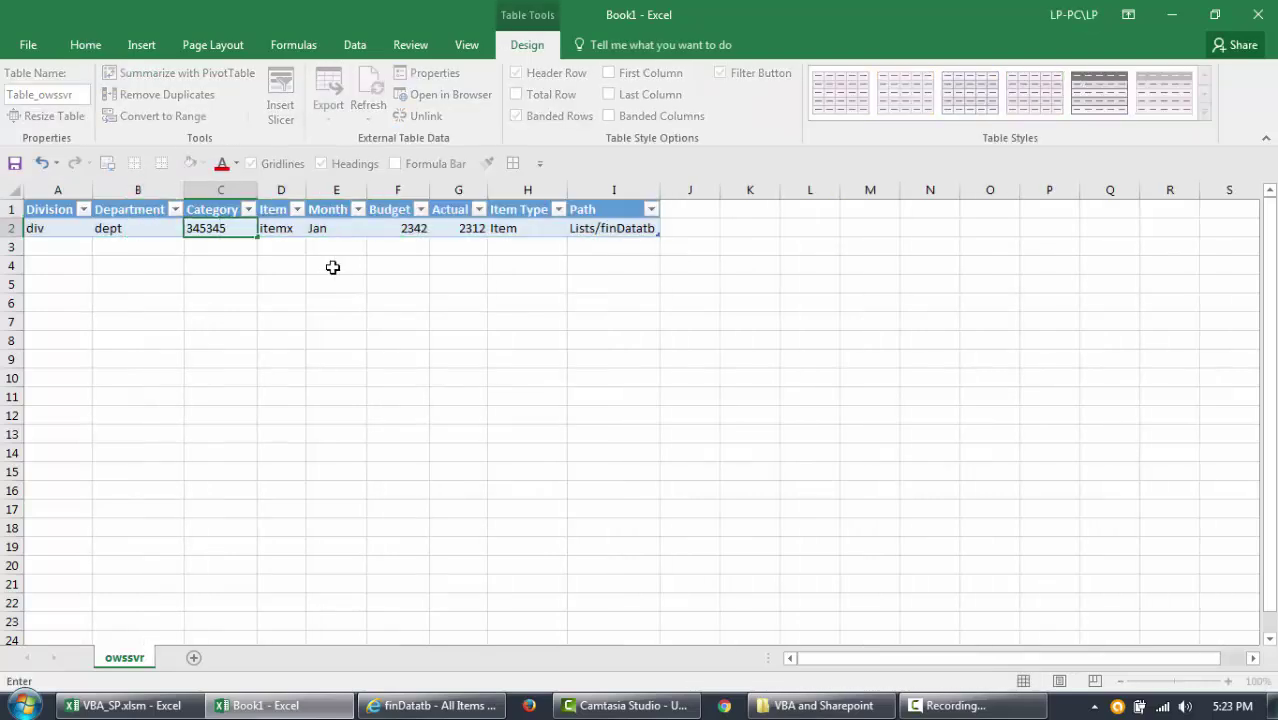
{"action": "key", "text": "Escape"}
{"action": "key", "text": "Right"}
{"action": "key", "text": "Right"}
{"action": "key", "text": "Right"}
{"action": "type", "text": "345"}
{"action": "key", "text": "Tab"}
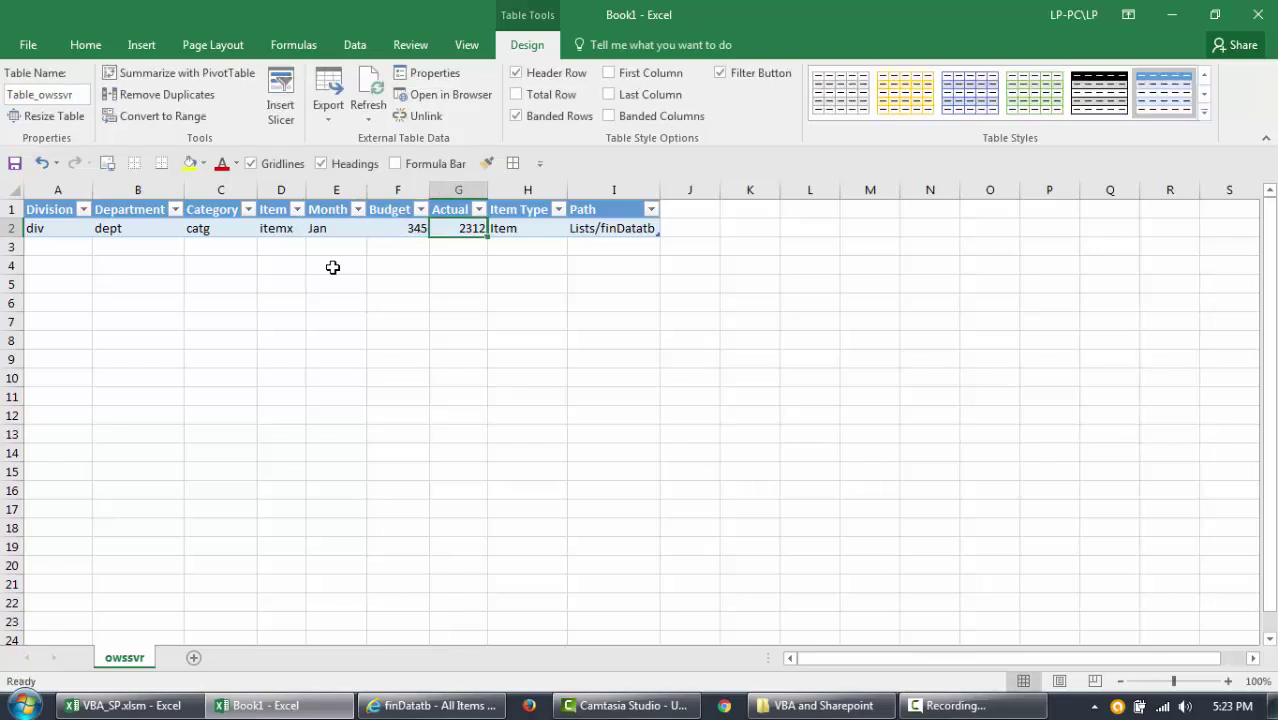
{"action": "type", "text": "345"}
{"action": "key", "text": "ctrl+Return"}
Step: Check the table's refresh options without refreshing, then select and deselect the table
{"action": "left_click", "coordinate": [367, 122]}
{"action": "left_click", "coordinate": [367, 122]}
{"action": "left_click", "coordinate": [541, 228]}
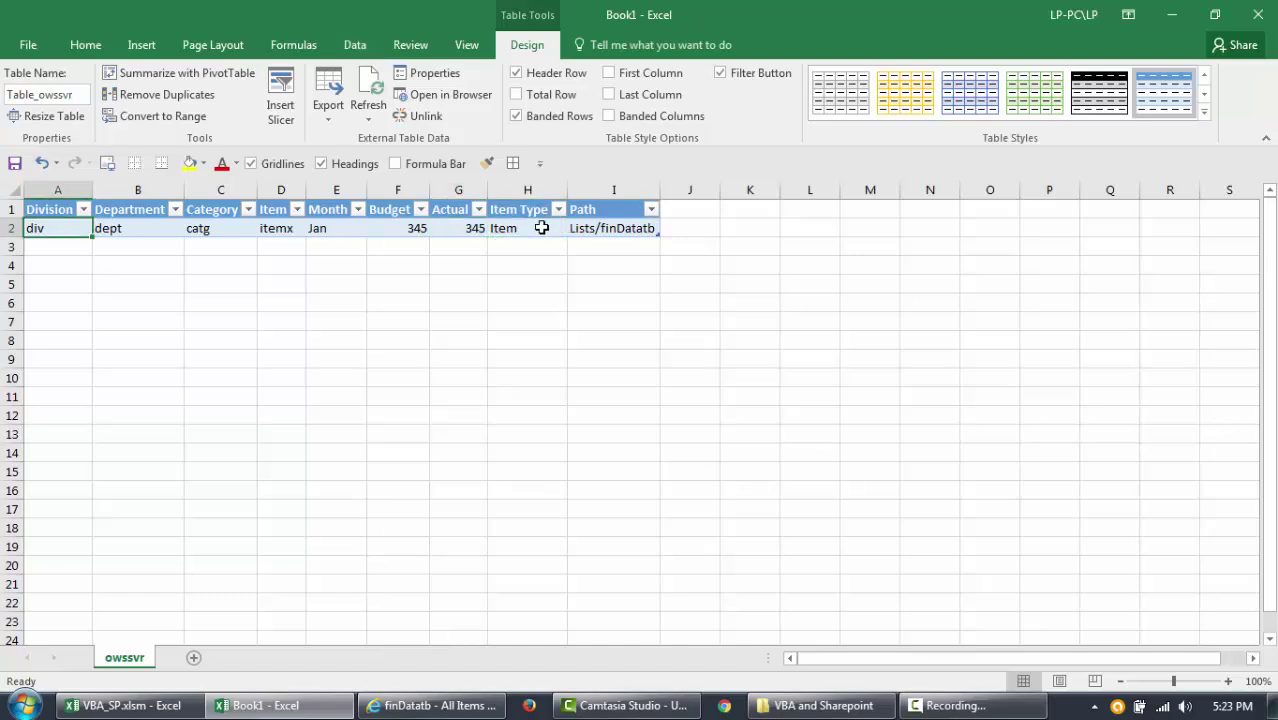
{"action": "key", "text": "ctrl+a"}
{"action": "key", "text": "ctrl+a"}
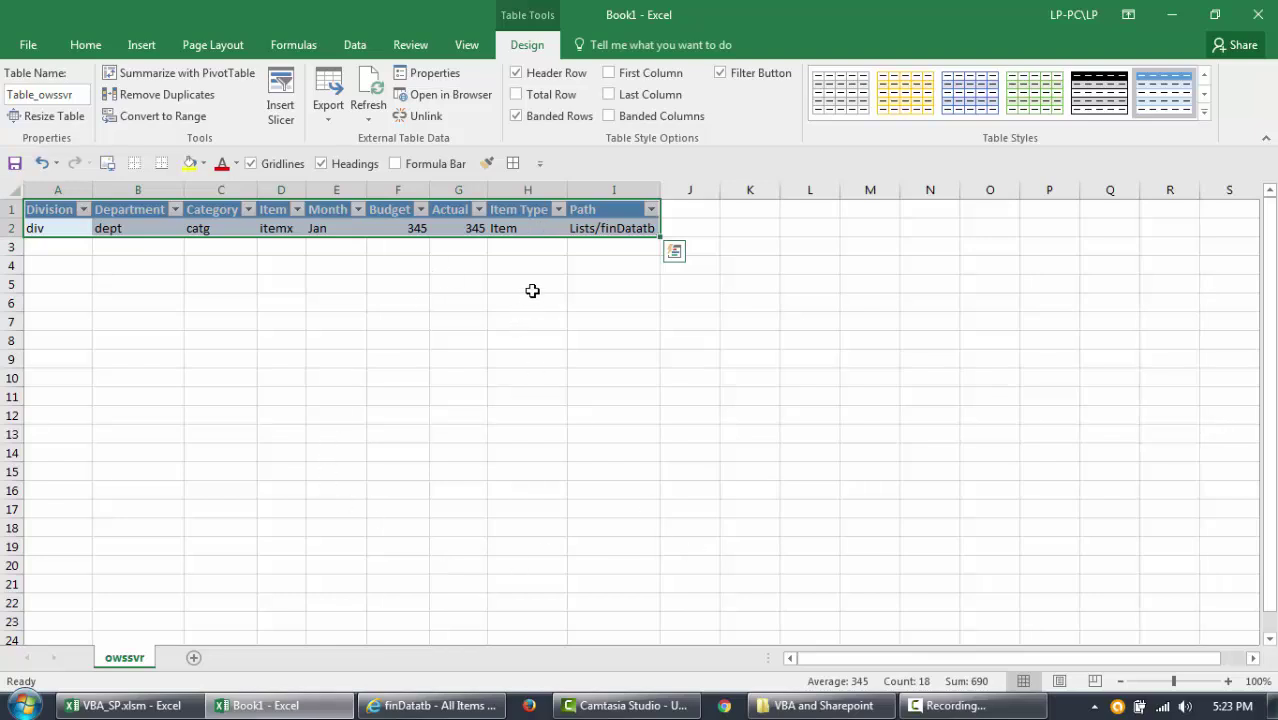
{"action": "left_click", "coordinate": [148, 232]}
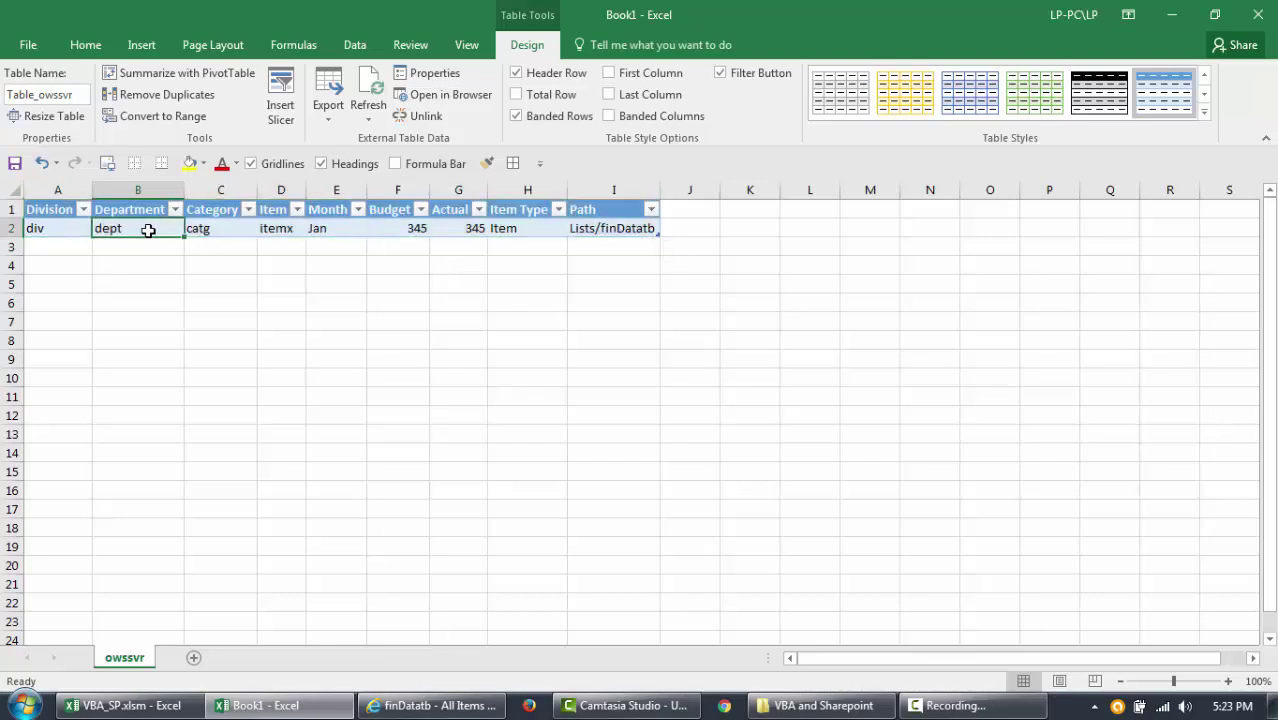
{"action": "left_click", "coordinate": [60, 230]}
Step: Return via the PowerPoint agenda slide to the finDatatb page and check its views list
{"action": "key", "text": "alt+Tab"}
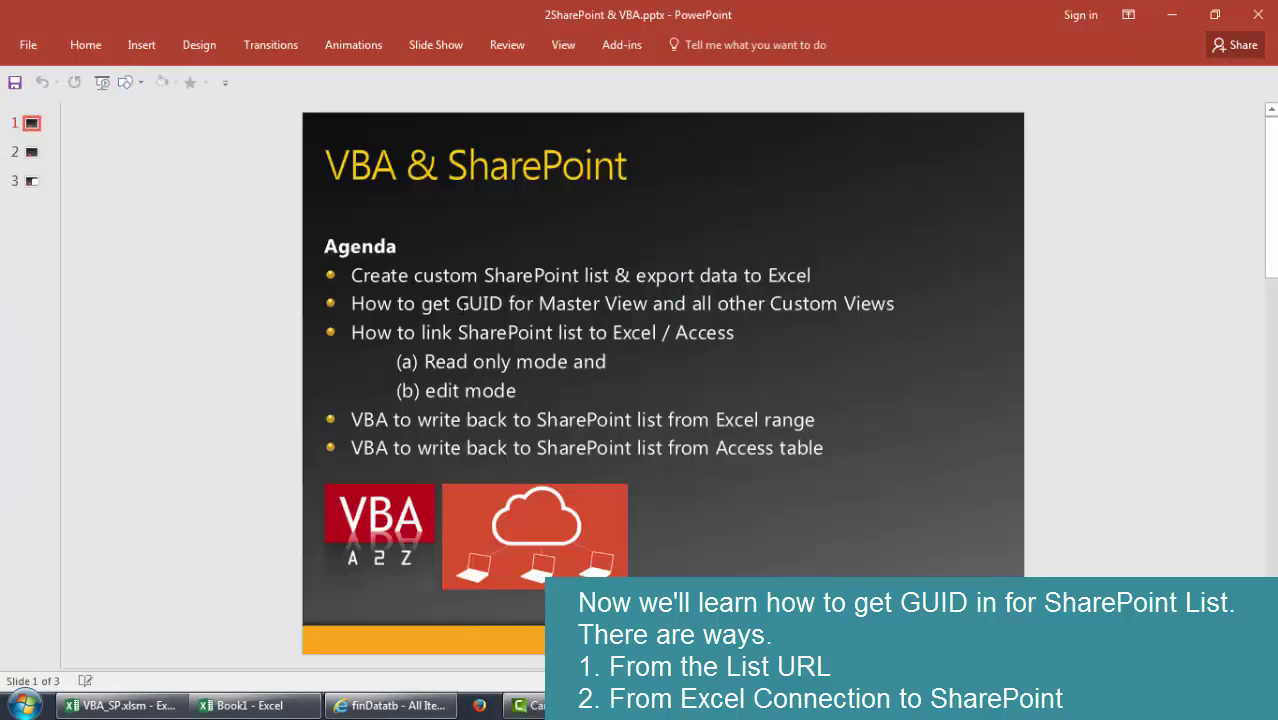
{"action": "double_click", "coordinate": [479, 303]}
{"action": "key", "text": "Escape"}
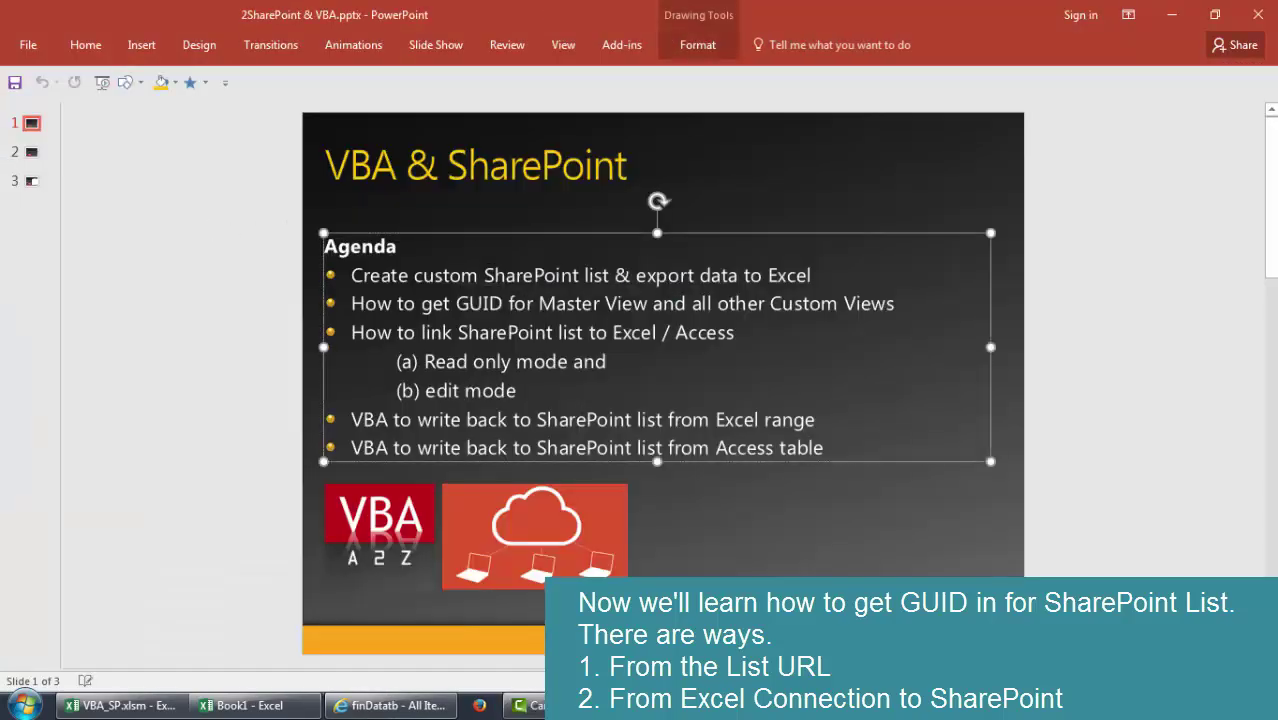
{"action": "key", "text": "Escape"}
{"action": "key", "text": "alt+Tab"}
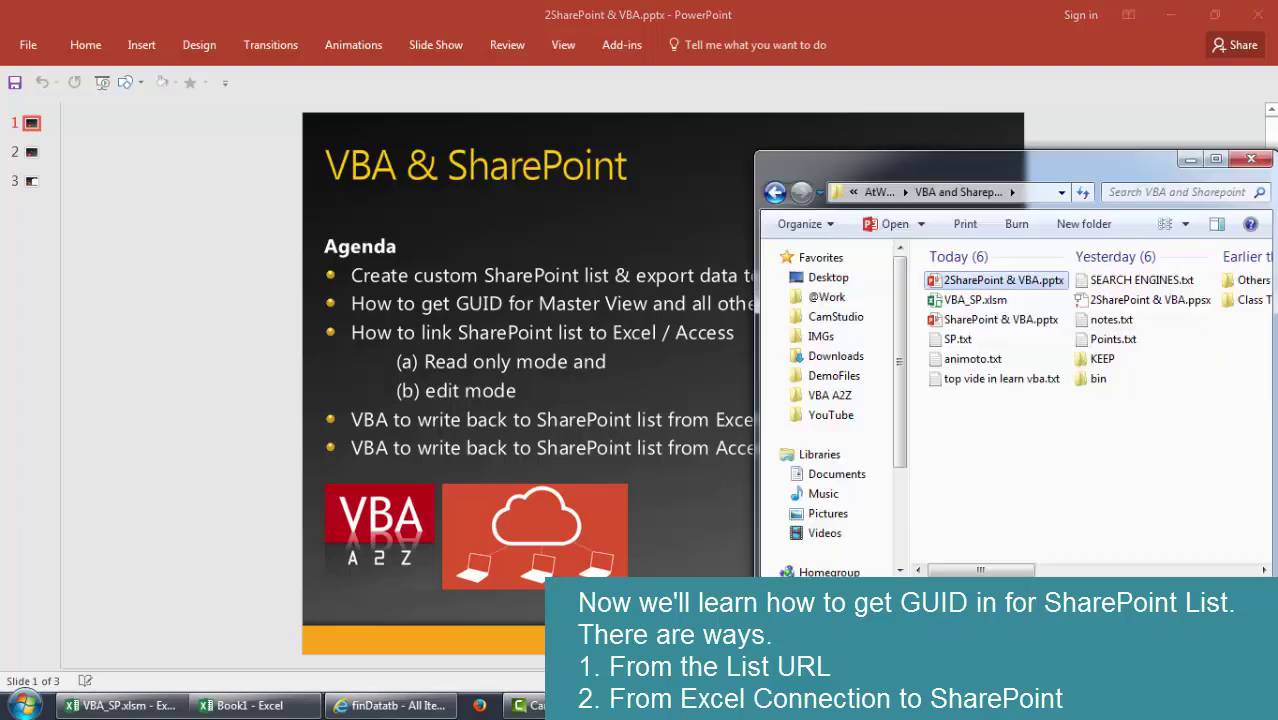
{"action": "left_click", "coordinate": [378, 705]}
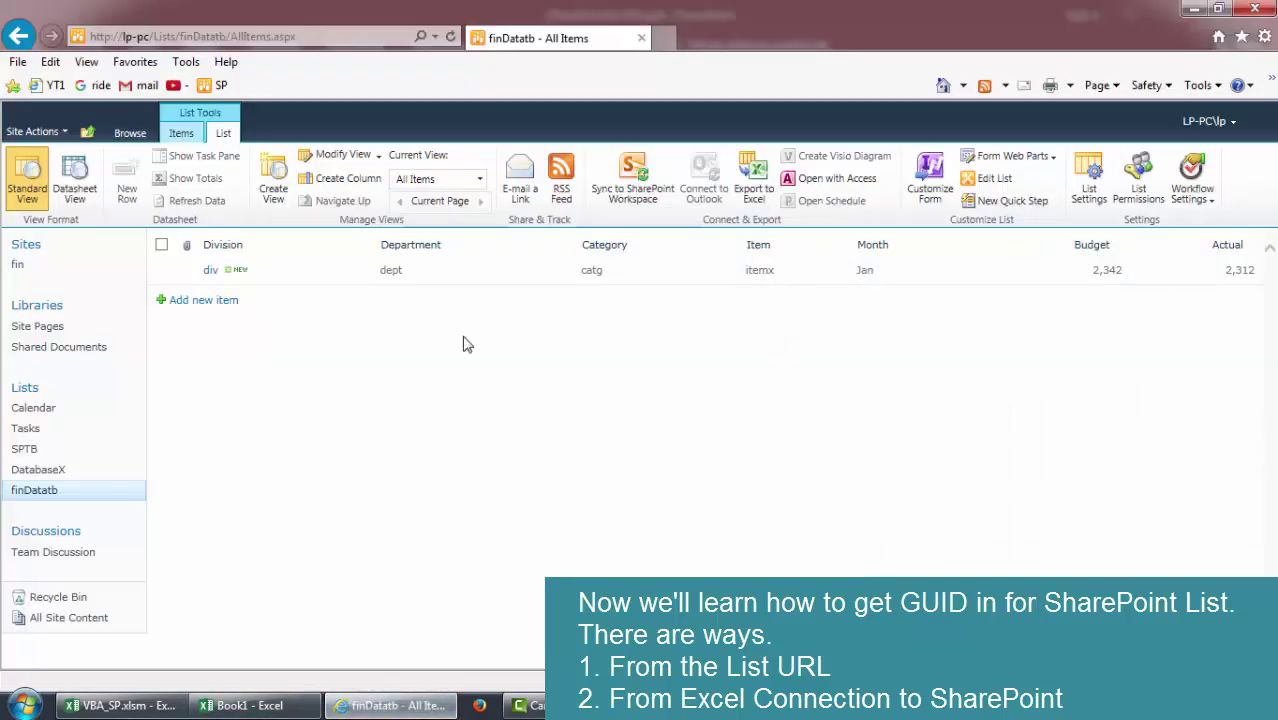
{"action": "left_click", "coordinate": [480, 181]}
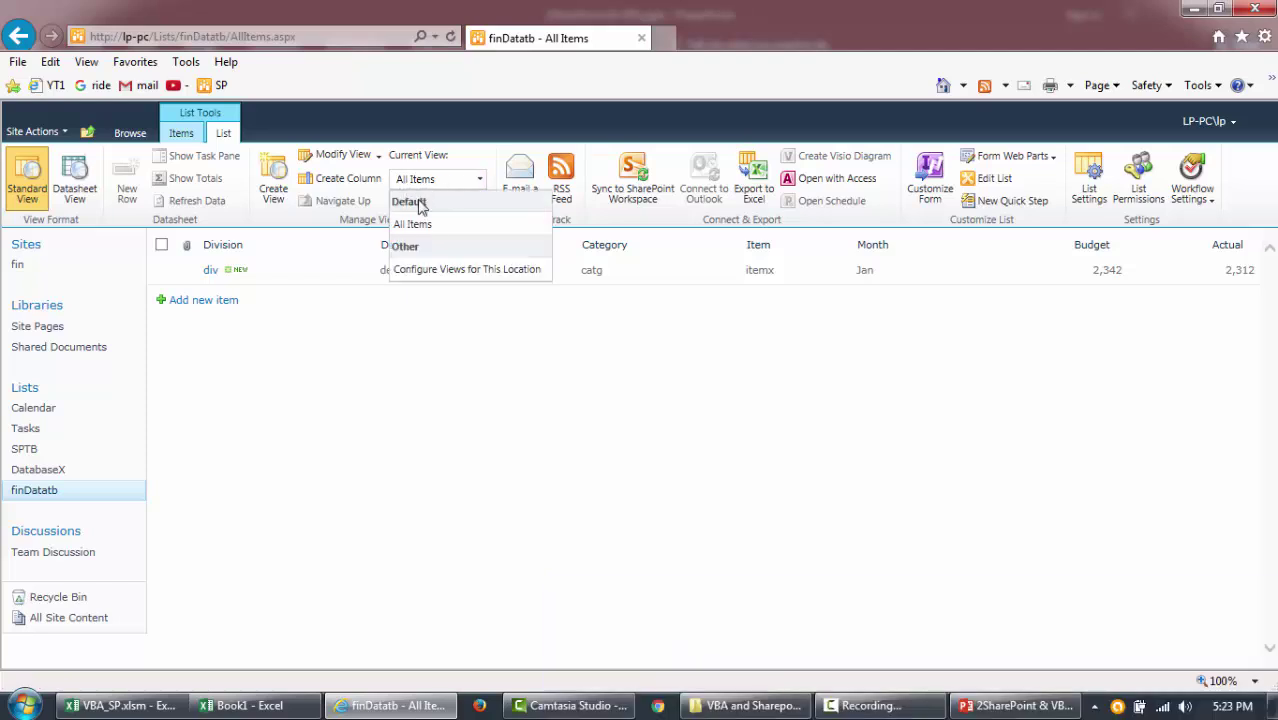
{"action": "left_click", "coordinate": [447, 436]}
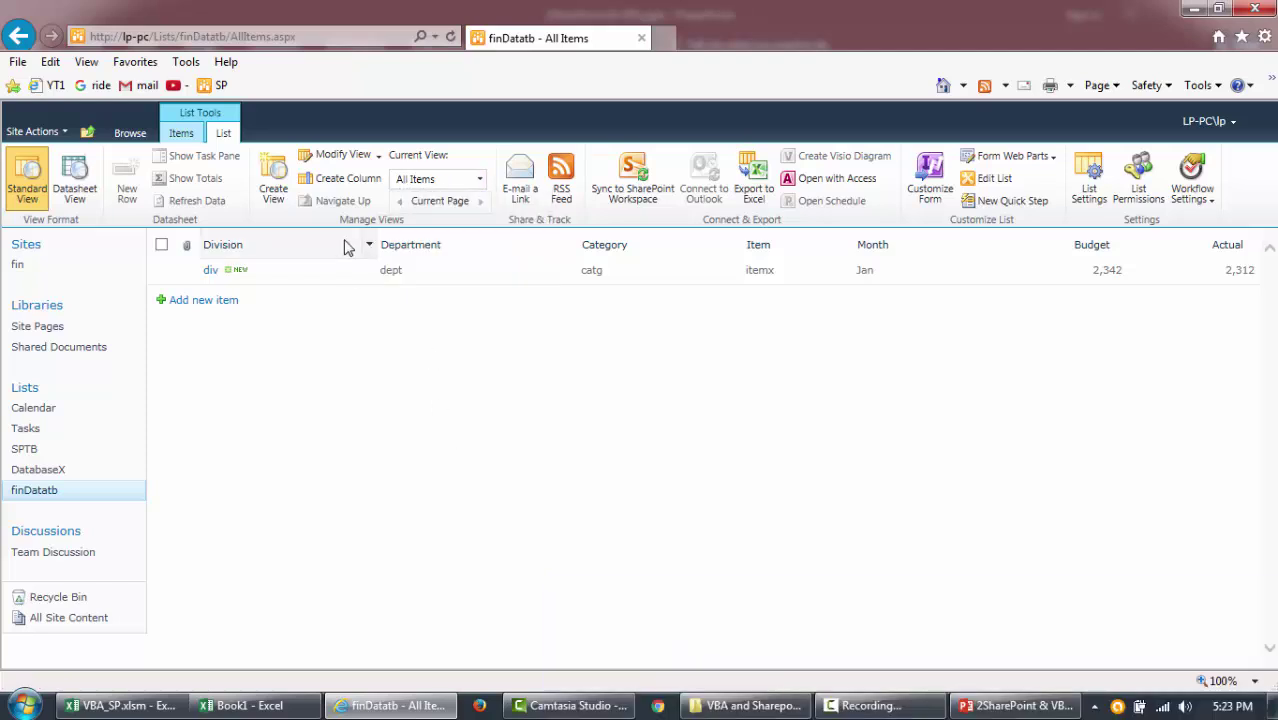
{"action": "left_click", "coordinate": [351, 162]}
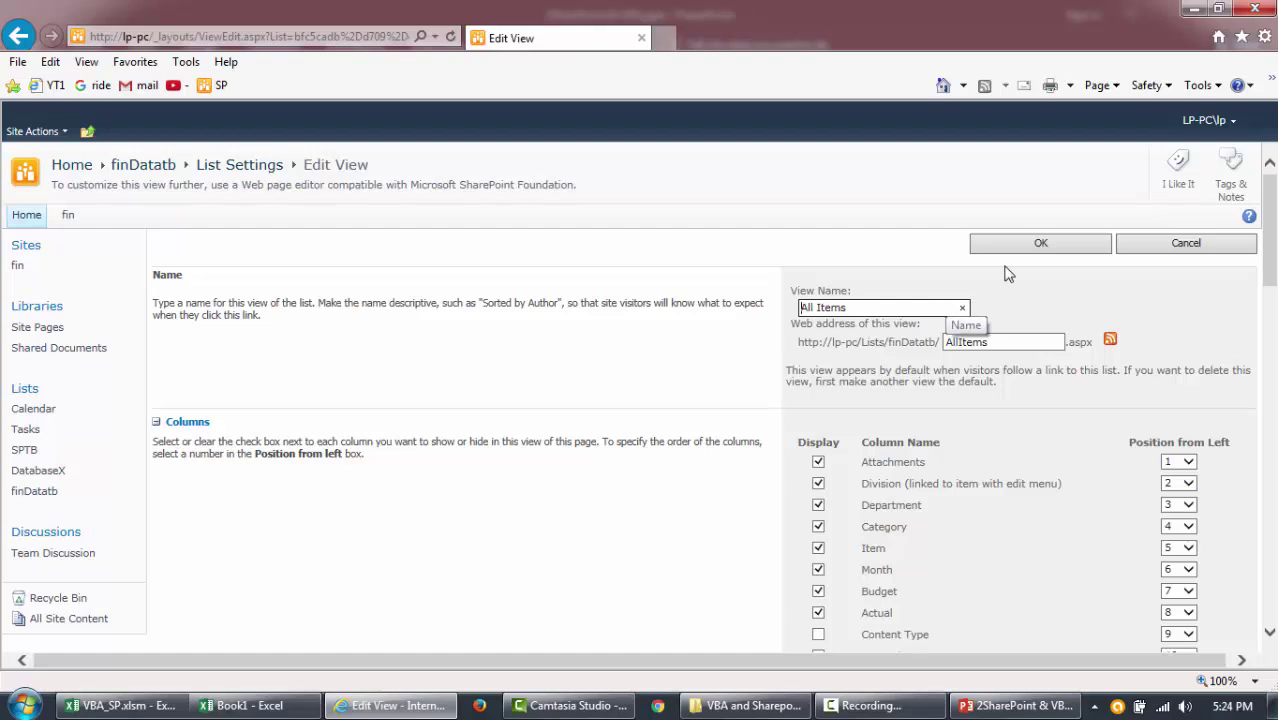
{"action": "left_click", "coordinate": [1180, 246]}
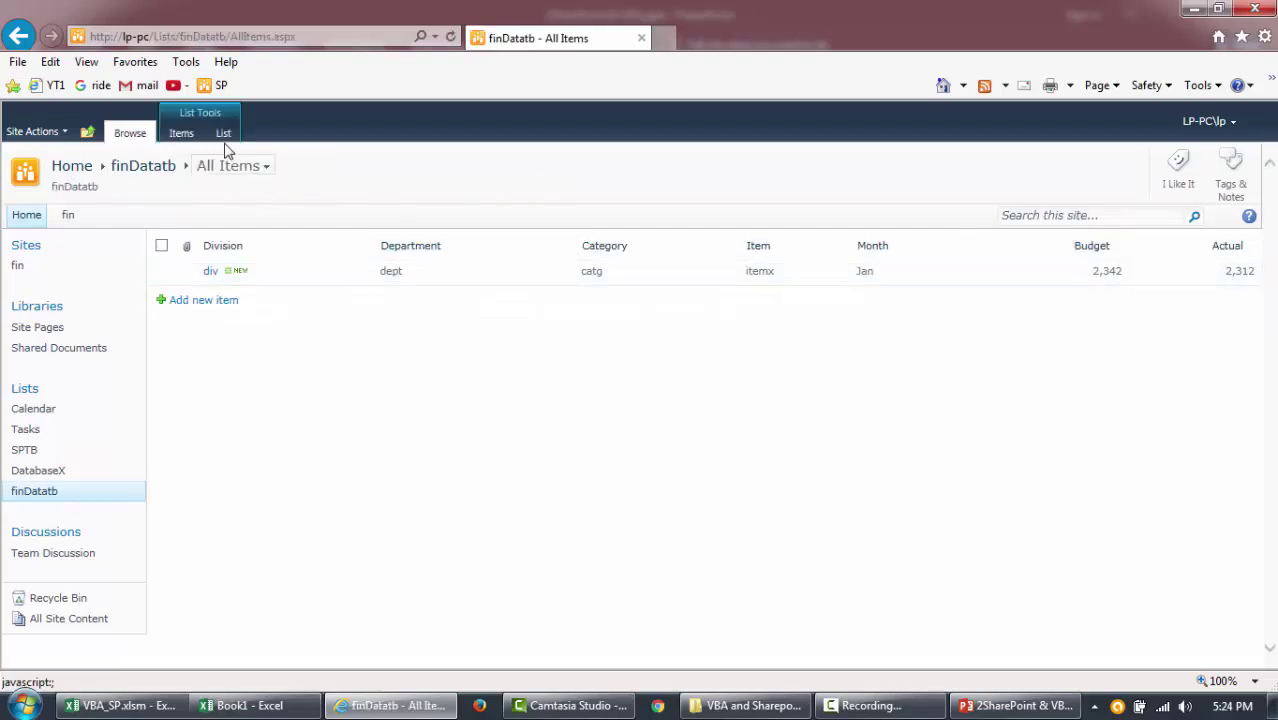
{"action": "left_click", "coordinate": [224, 136]}
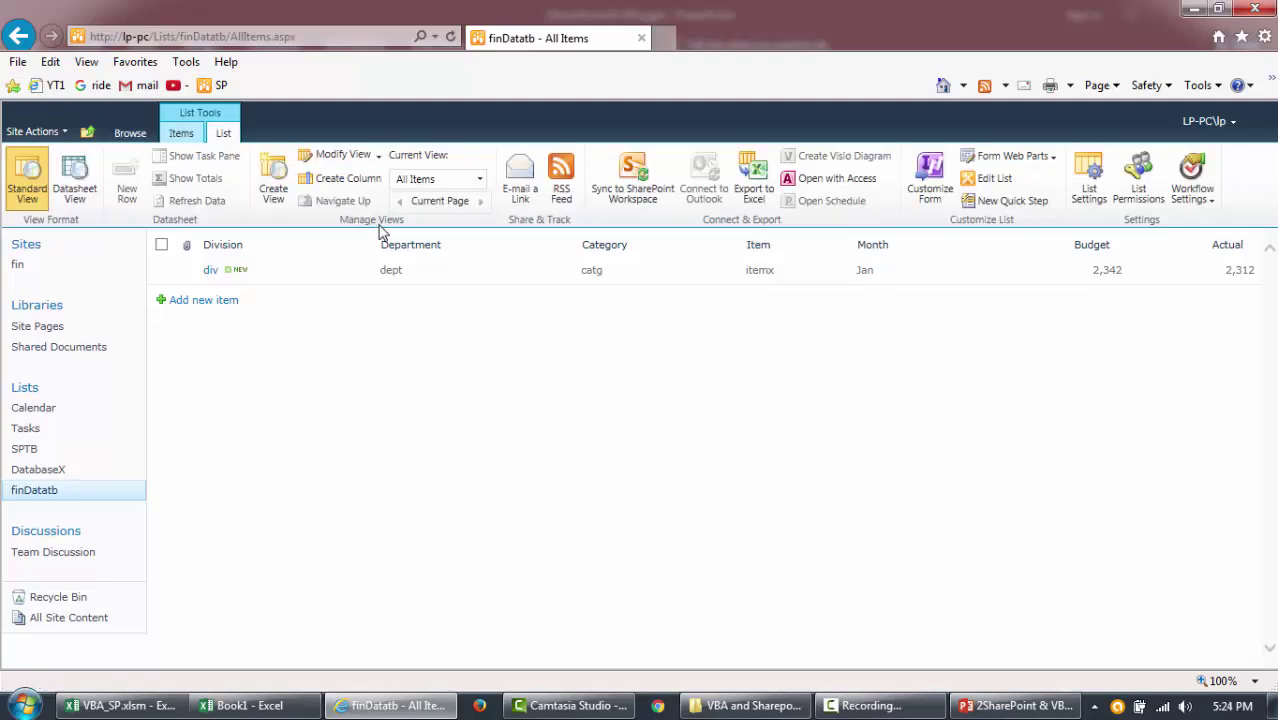
Step: Start a new Standard View for finDatatb and review its settings
{"action": "left_click", "coordinate": [277, 203]}
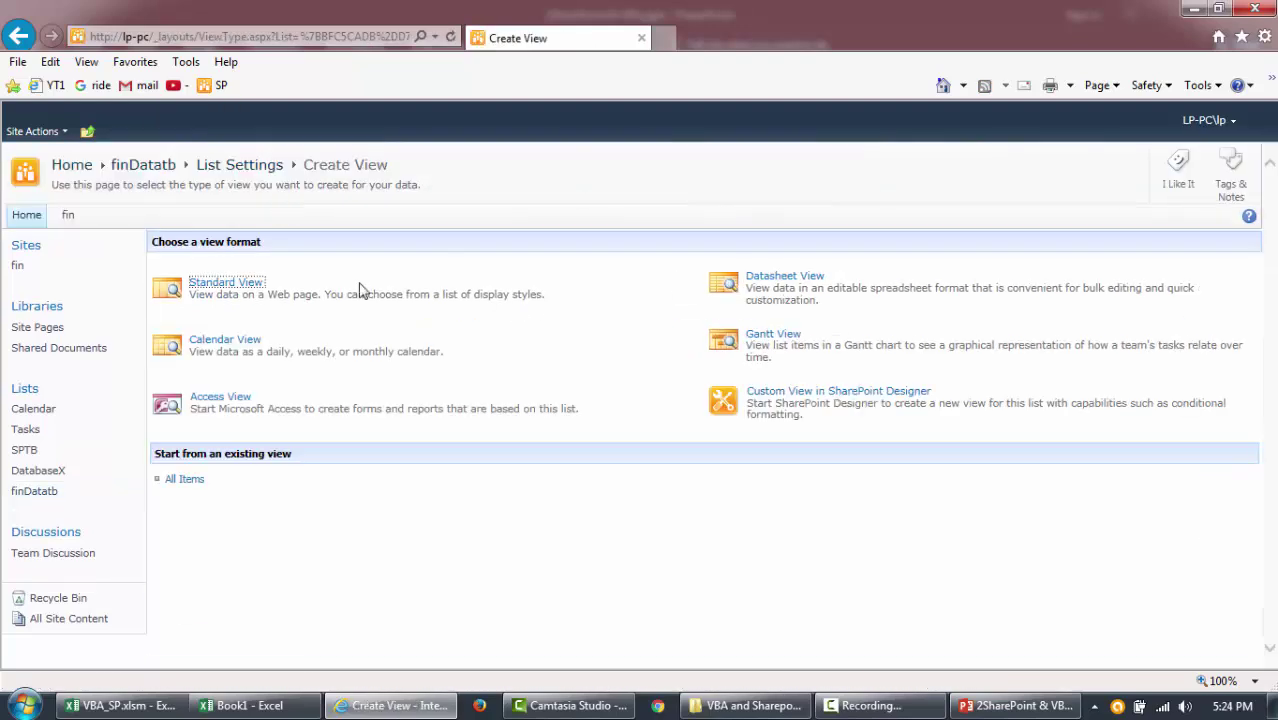
{"action": "left_click", "coordinate": [217, 289]}
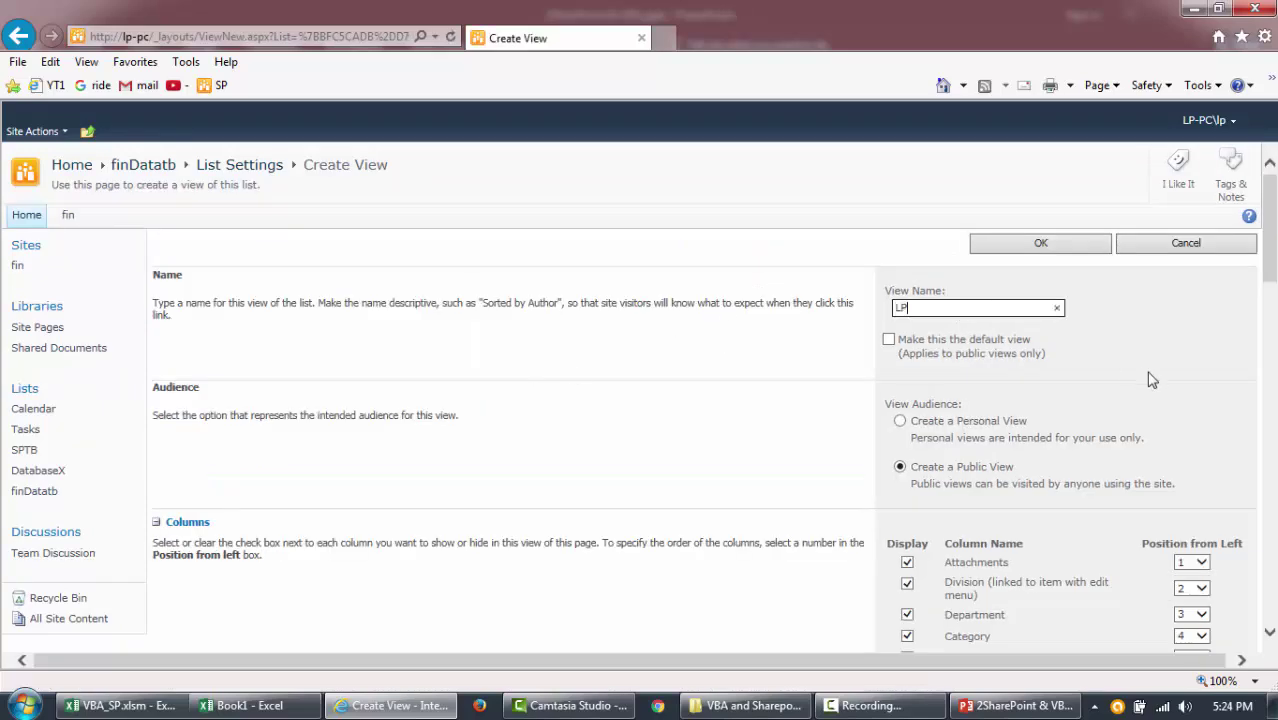
{"action": "scroll", "coordinate": [1218, 366], "scroll_direction": "down", "scroll_amount": 3}
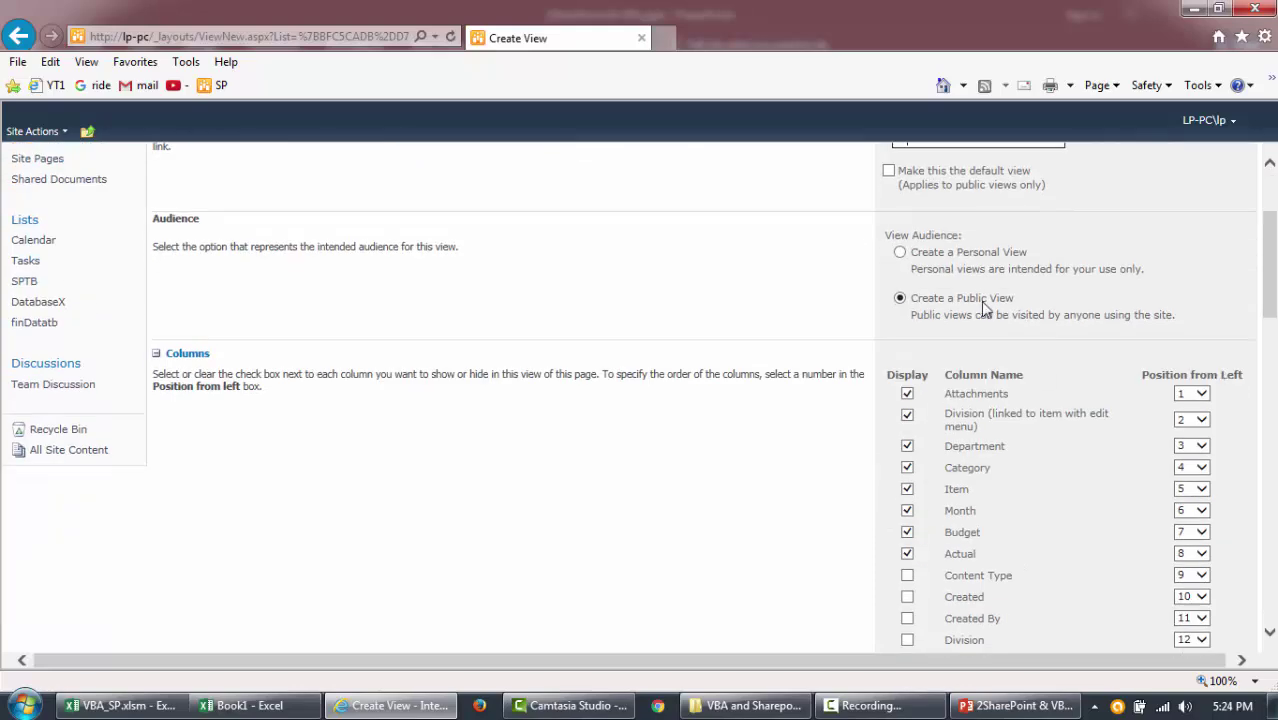
{"action": "scroll", "coordinate": [1241, 368], "scroll_direction": "down", "scroll_amount": 15}
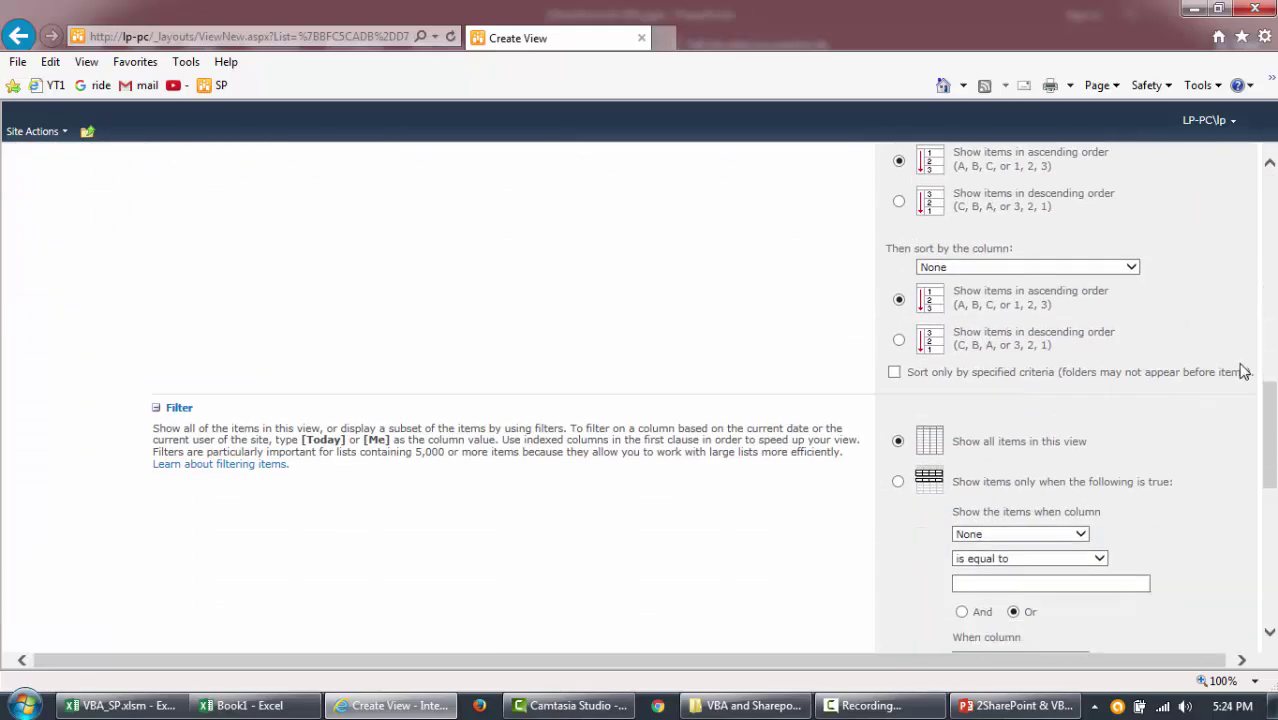
{"action": "scroll", "coordinate": [1241, 371], "scroll_direction": "down", "scroll_amount": 5}
{"action": "scroll", "coordinate": [1243, 371], "scroll_direction": "up", "scroll_amount": 1}
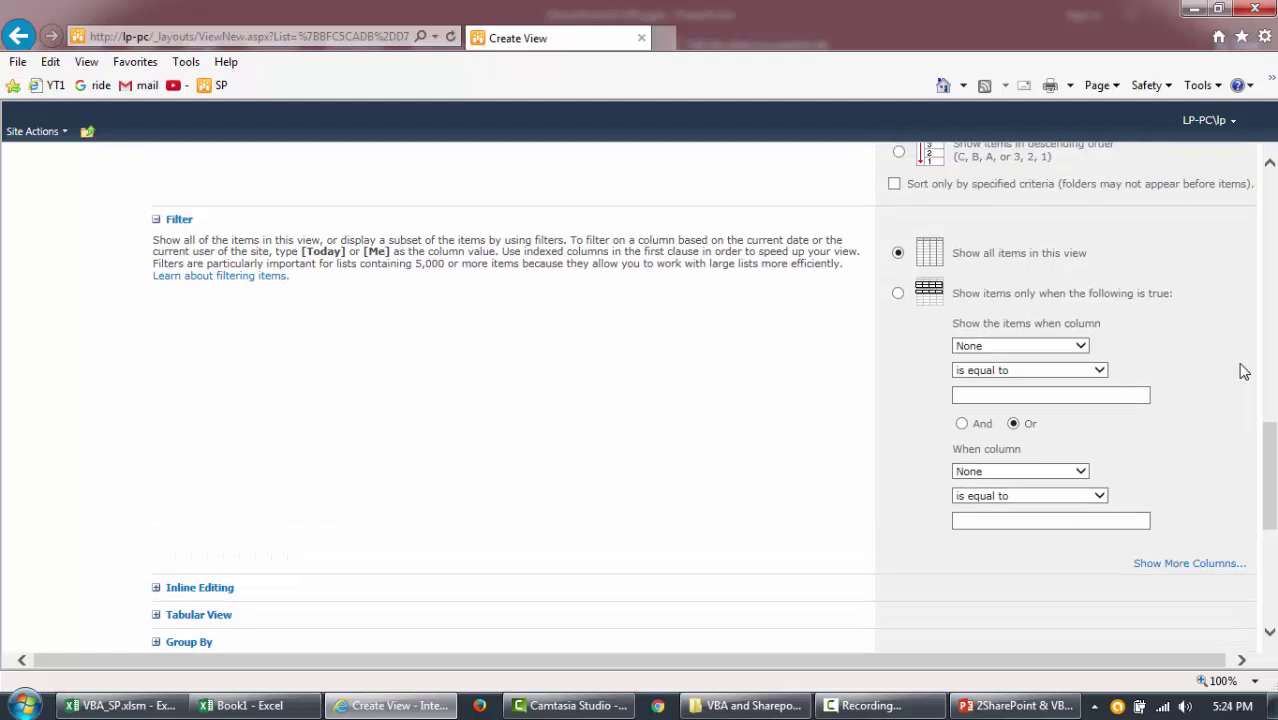
{"action": "scroll", "coordinate": [1243, 371], "scroll_direction": "up", "scroll_amount": 1}
{"action": "scroll", "coordinate": [1243, 371], "scroll_direction": "down", "scroll_amount": 2}
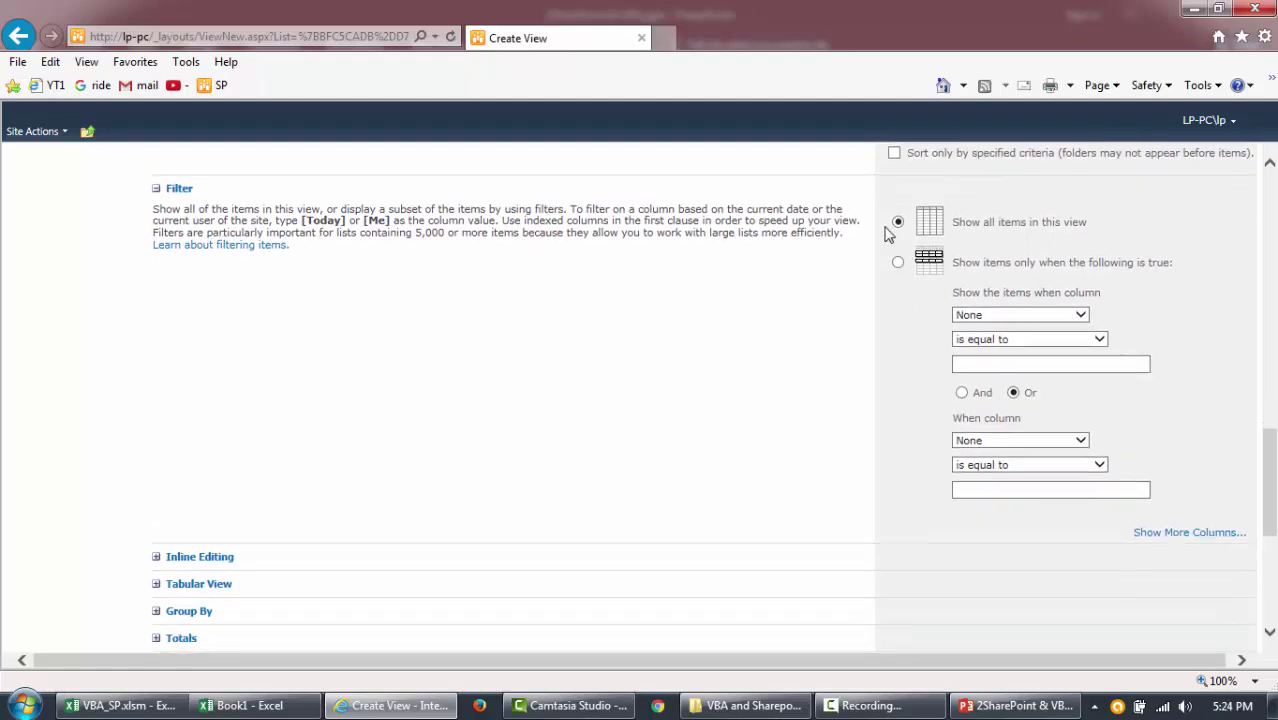
Step: Filter the view to Category equal to catg and save it as LP
{"action": "left_click", "coordinate": [1053, 316]}
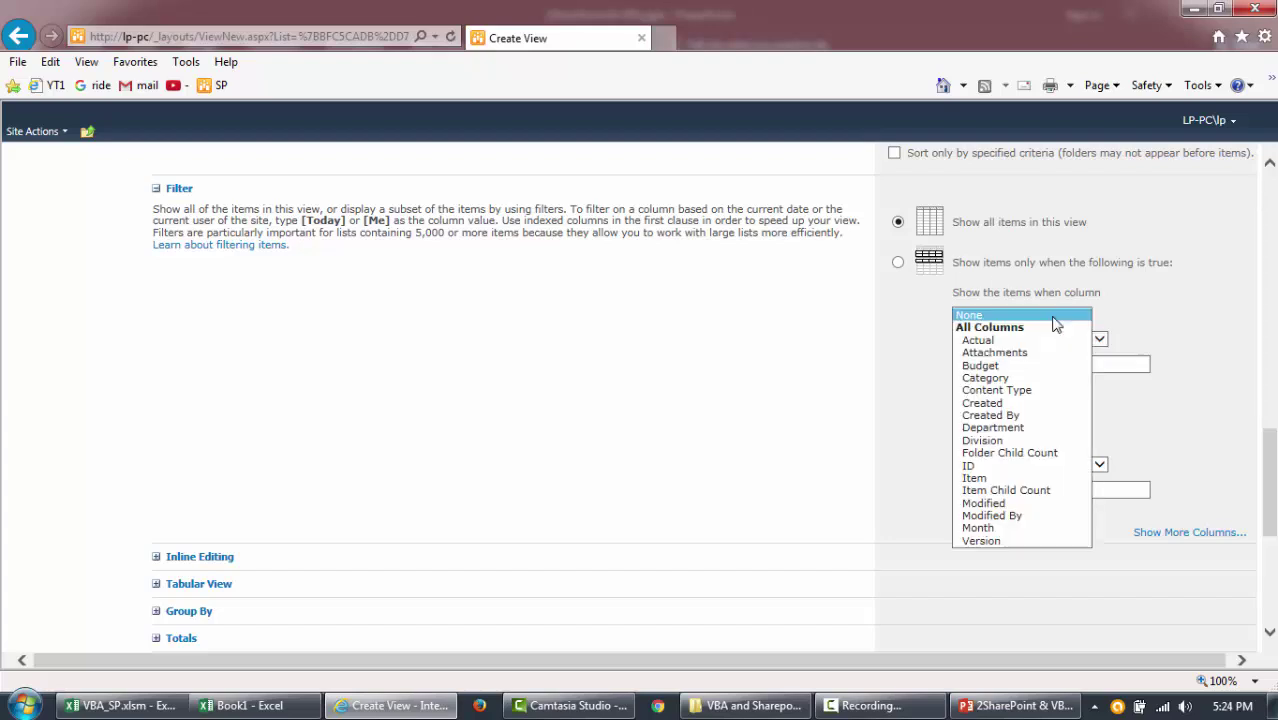
{"action": "left_click", "coordinate": [1033, 379]}
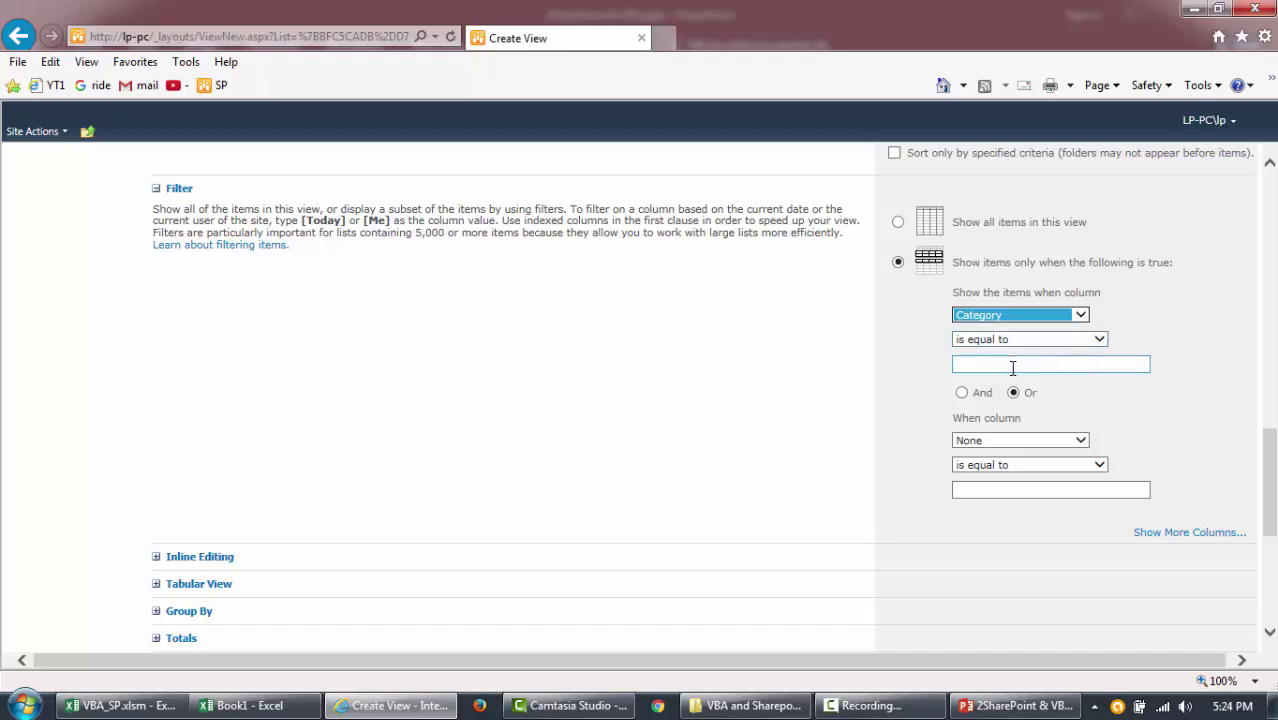
{"action": "left_click", "coordinate": [1012, 366]}
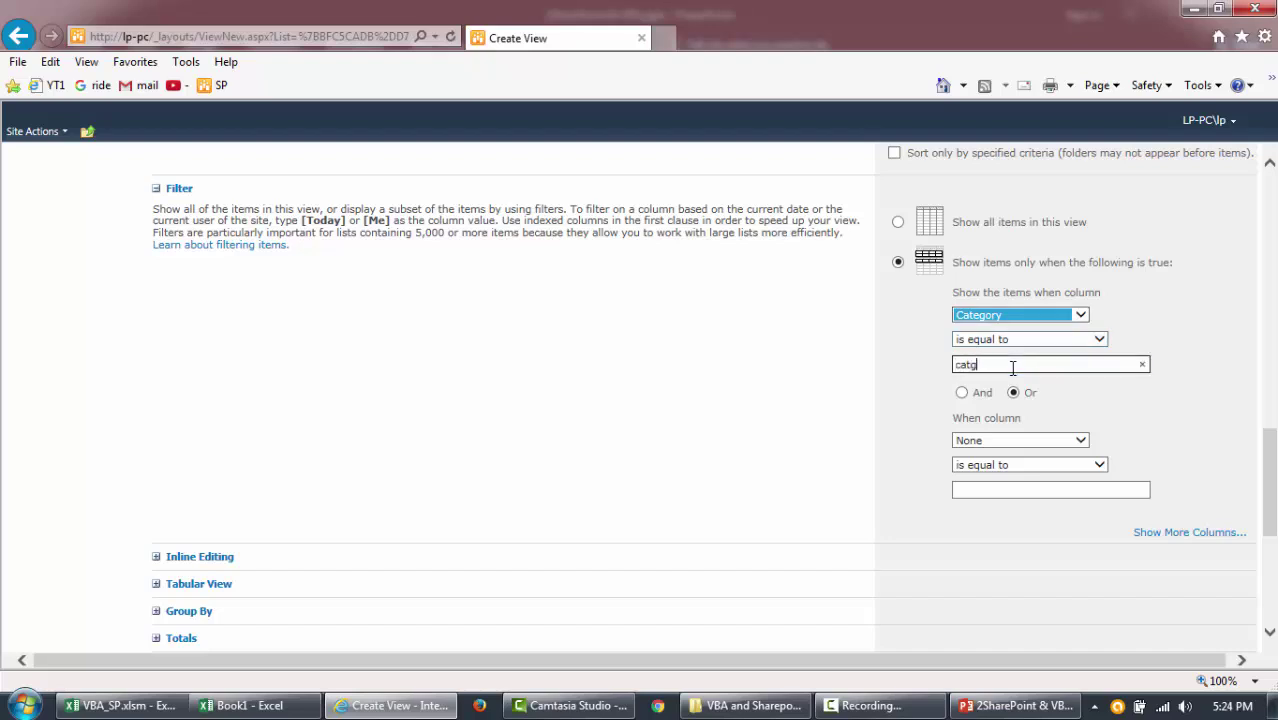
{"action": "left_click_drag", "start_coordinate": [1012, 366], "coordinate": [944, 369]}
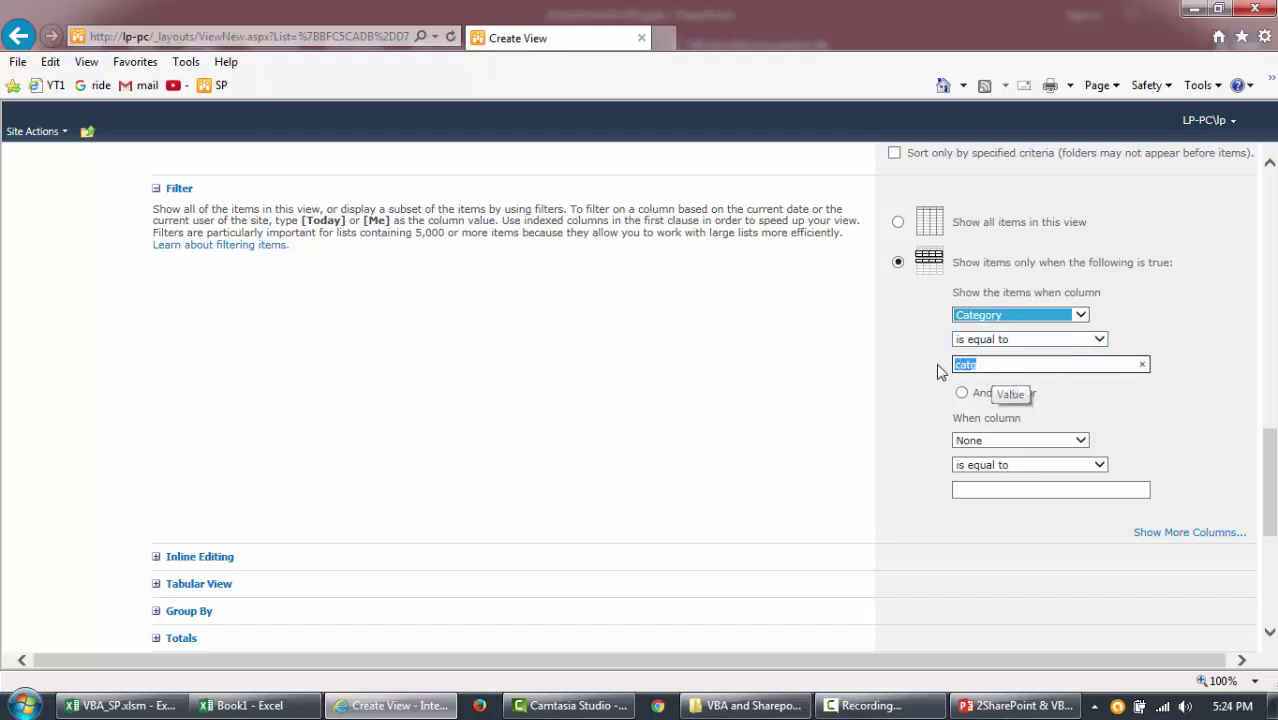
{"action": "left_click", "coordinate": [938, 319]}
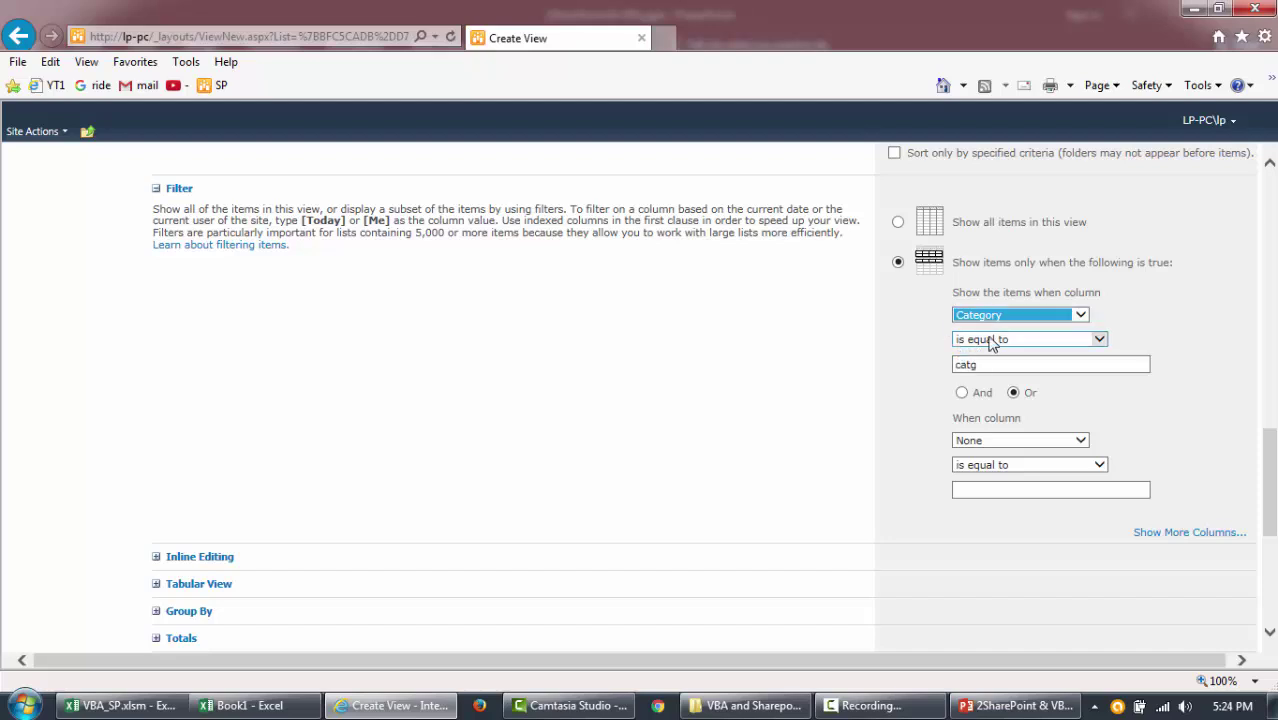
{"action": "left_click_drag", "start_coordinate": [991, 364], "coordinate": [947, 363]}
{"action": "left_click", "coordinate": [941, 365]}
{"action": "scroll", "coordinate": [1212, 448], "scroll_direction": "down", "scroll_amount": 3}
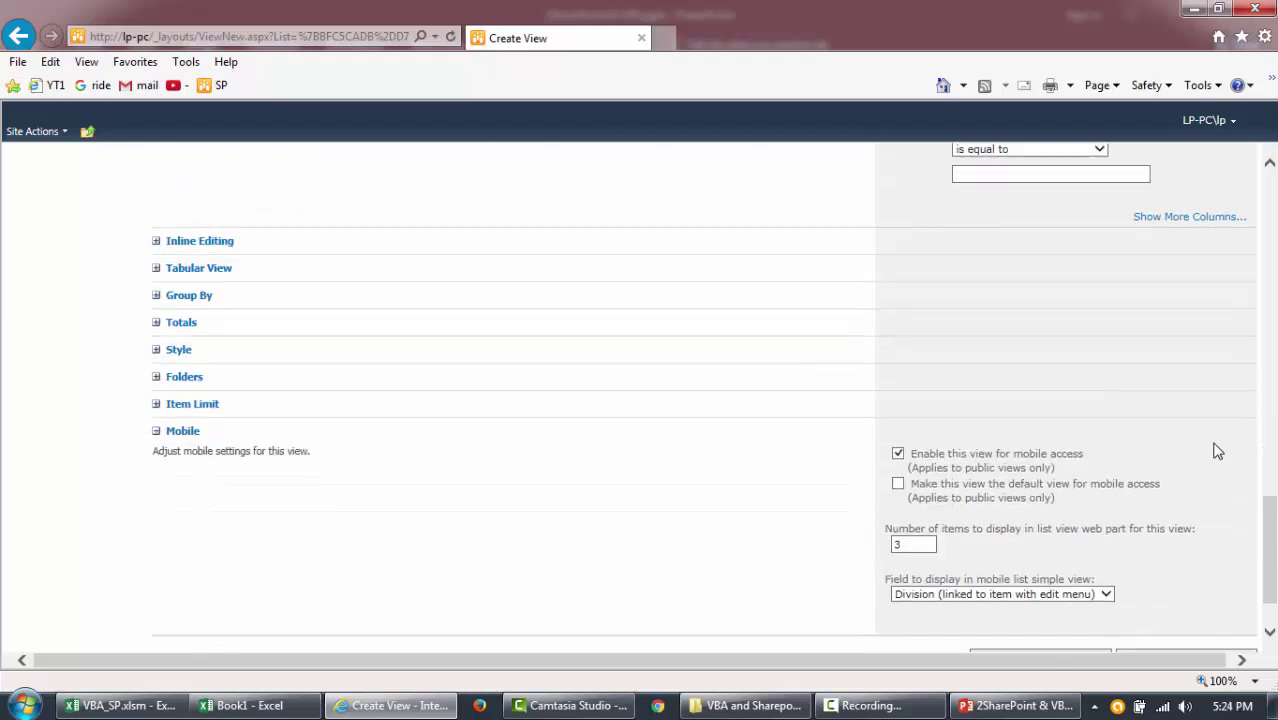
{"action": "scroll", "coordinate": [1212, 448], "scroll_direction": "up", "scroll_amount": 3}
{"action": "scroll", "coordinate": [1217, 451], "scroll_direction": "down", "scroll_amount": 2}
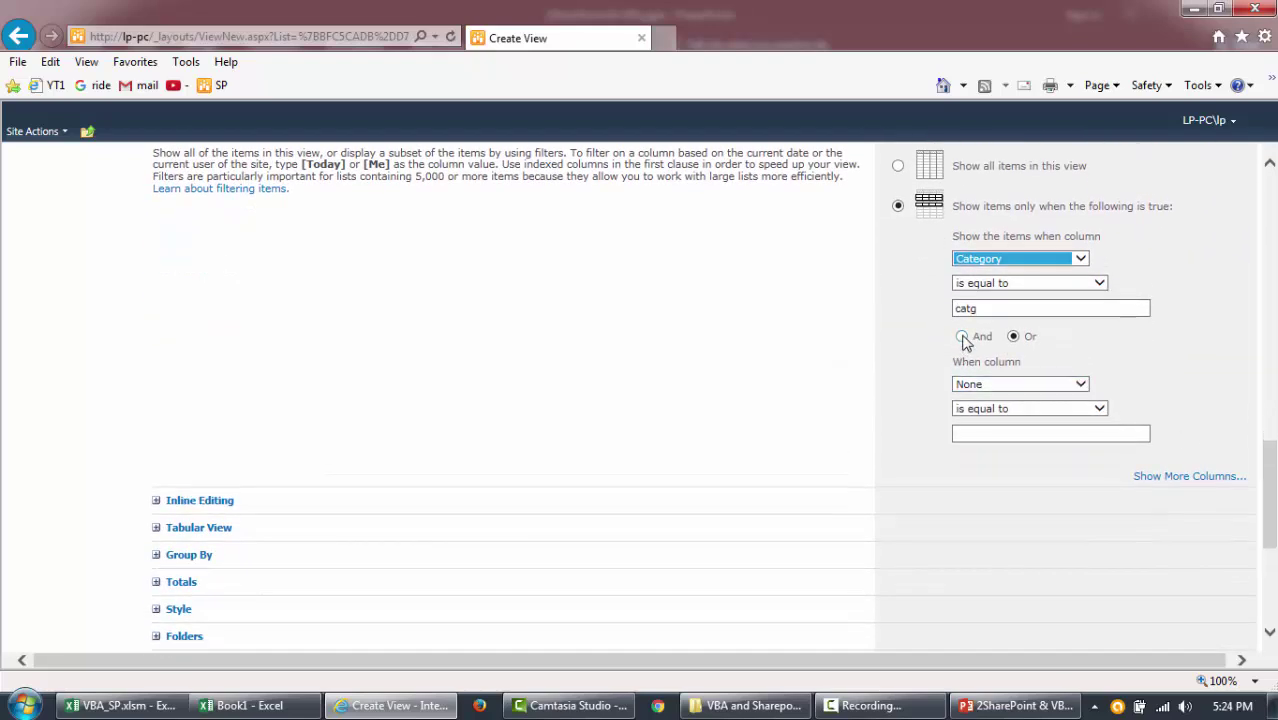
{"action": "scroll", "coordinate": [1246, 418], "scroll_direction": "down", "scroll_amount": 5}
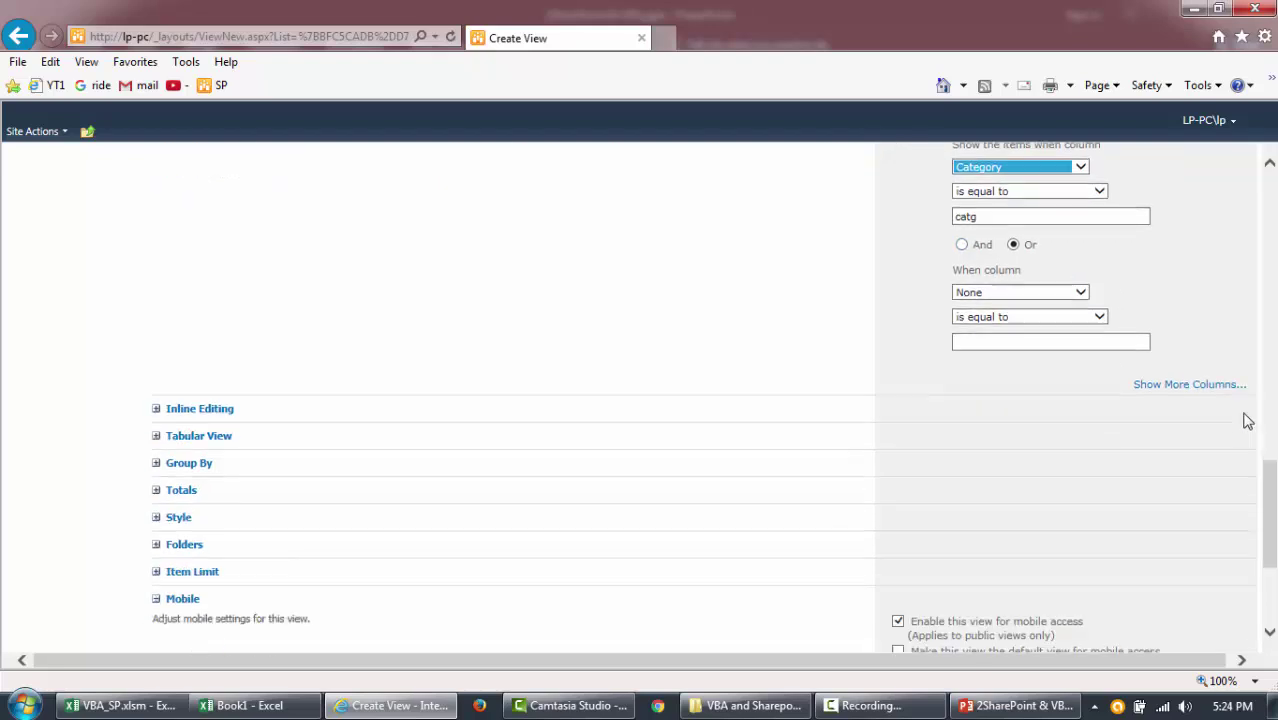
{"action": "left_click", "coordinate": [1034, 582]}
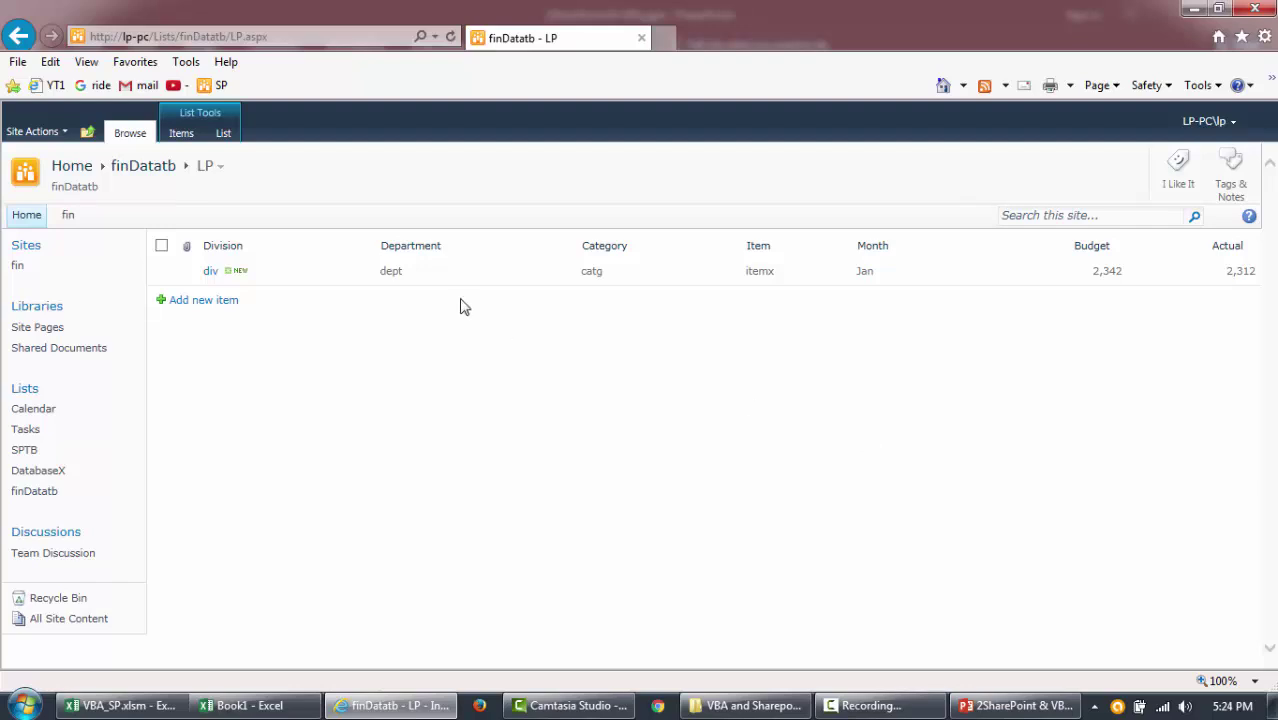
Step: Open a new item form and enter Division towiuery, Department ewirutwy, Item ertyeir
{"action": "left_click", "coordinate": [197, 305]}
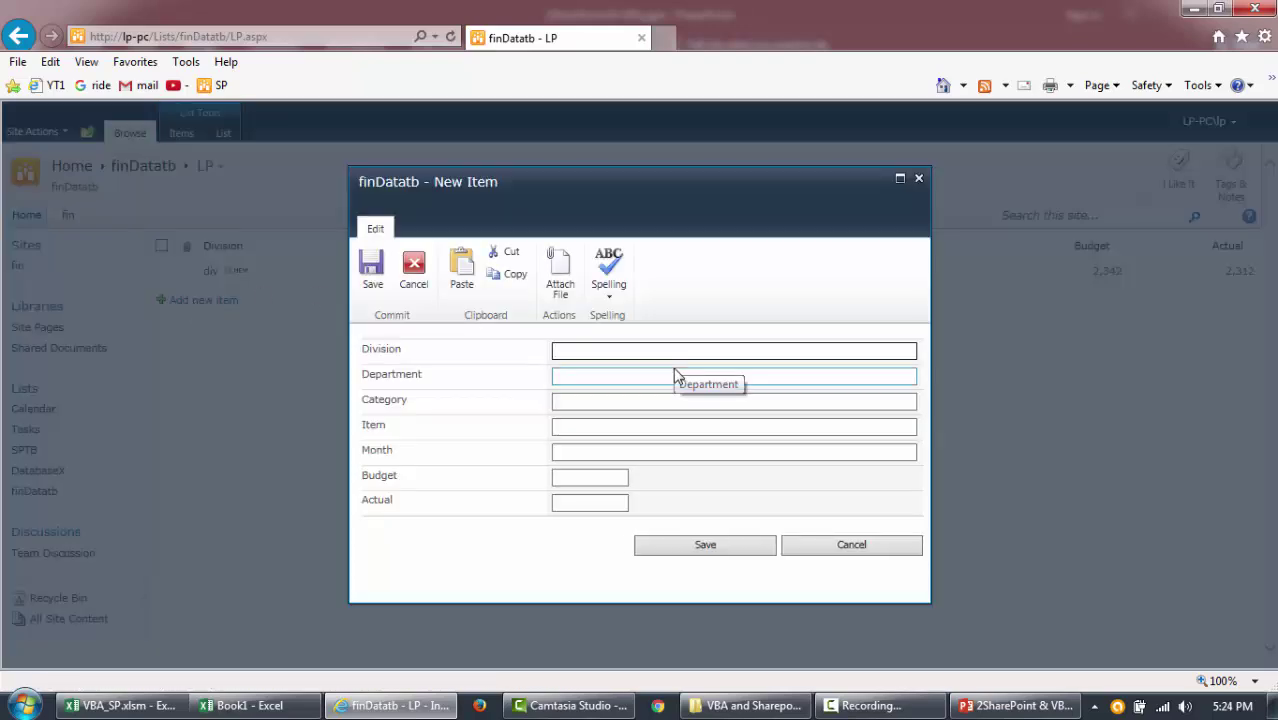
{"action": "type", "text": "towiuery"}
{"action": "key", "text": "Tab"}
{"action": "type", "text": "ewirutwy"}
{"action": "key", "text": "Tab"}
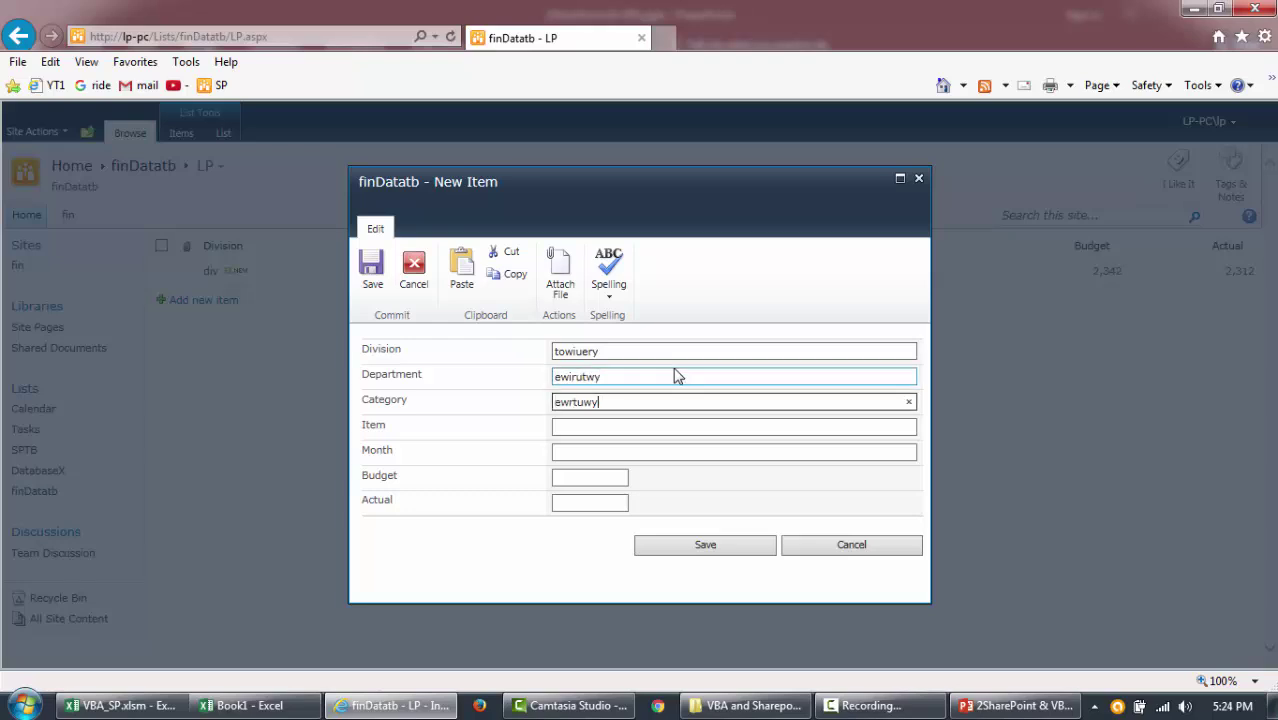
{"action": "key", "text": "Tab"}
{"action": "type", "text": "ertyeir"}
{"action": "key", "text": "Tab"}
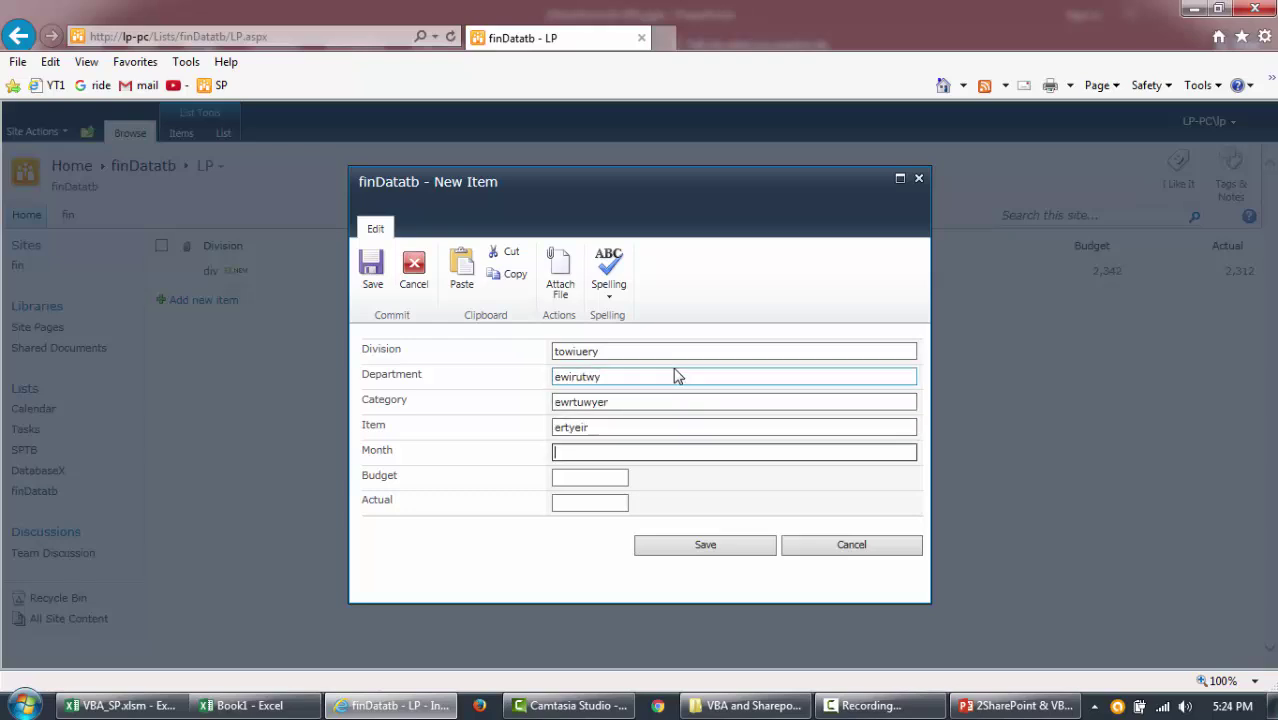
{"action": "type", "text": "ertyer"}
{"action": "key", "text": "Tab"}
Step: Correct the Month to Feb, fill Budget 234 and Actual, and save the item
{"action": "key", "text": "shift+Tab"}
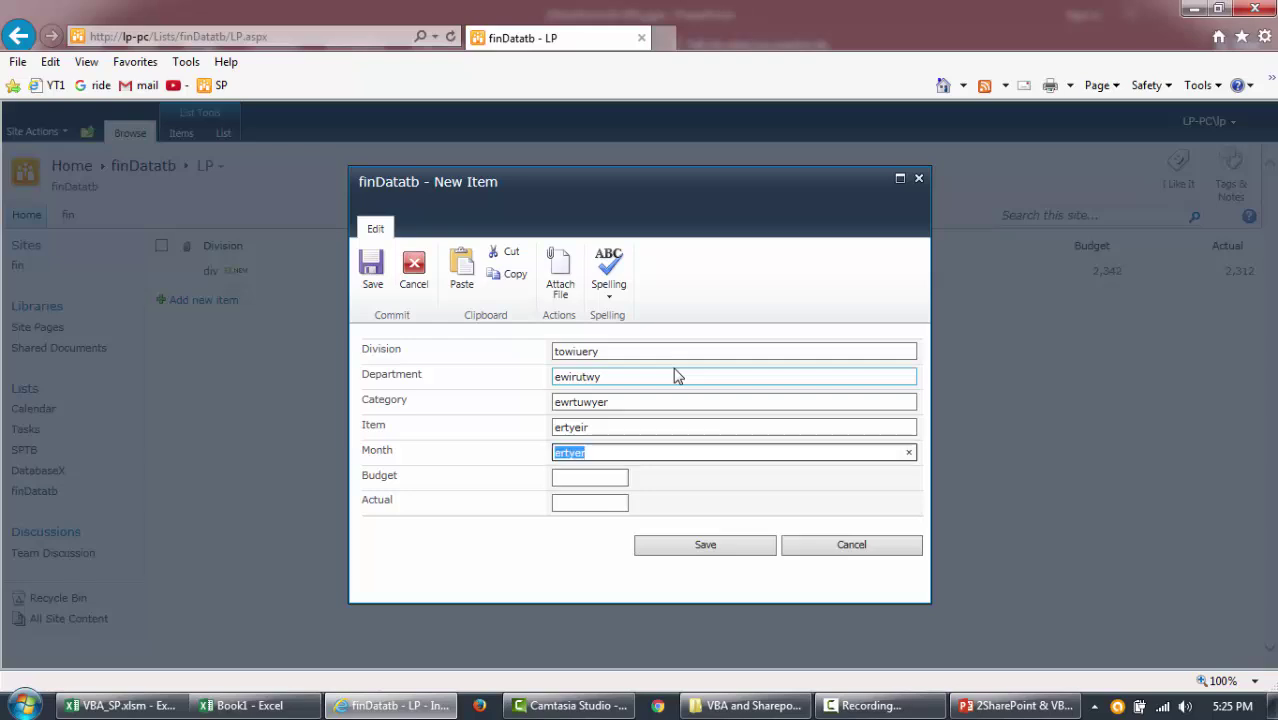
{"action": "type", "text": "Feb"}
{"action": "key", "text": "Tab"}
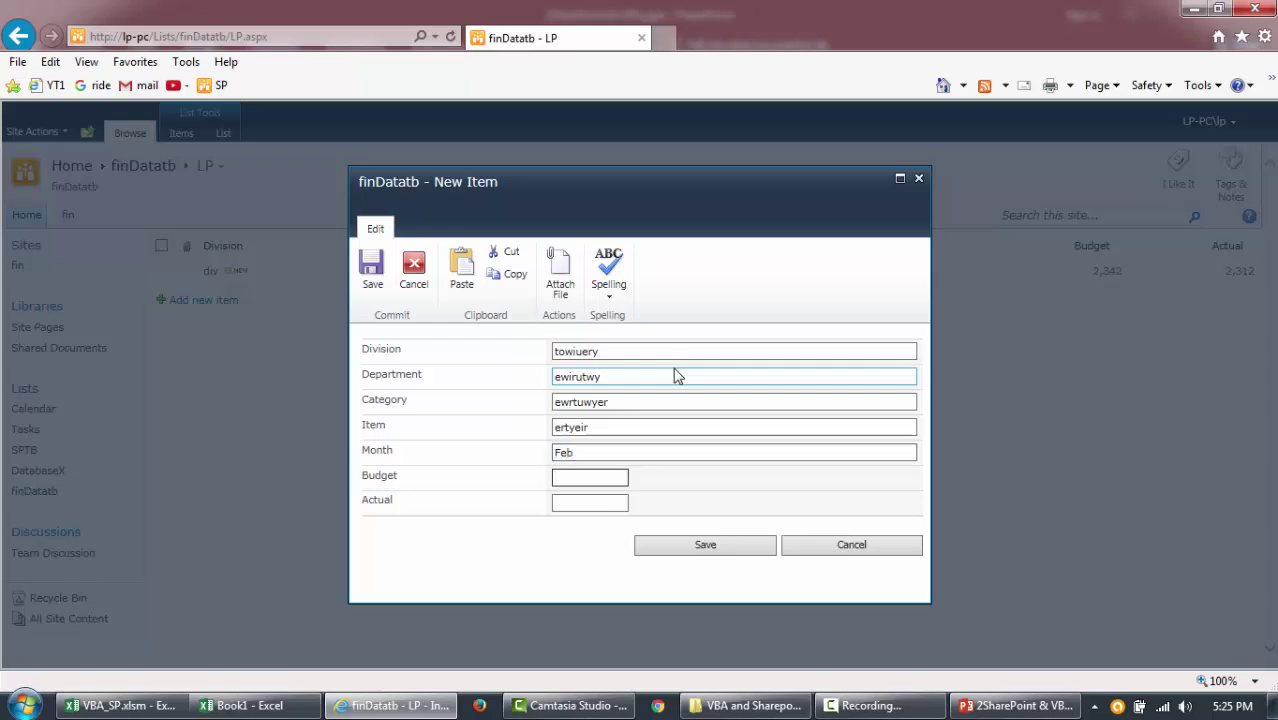
{"action": "key", "text": "Tab"}
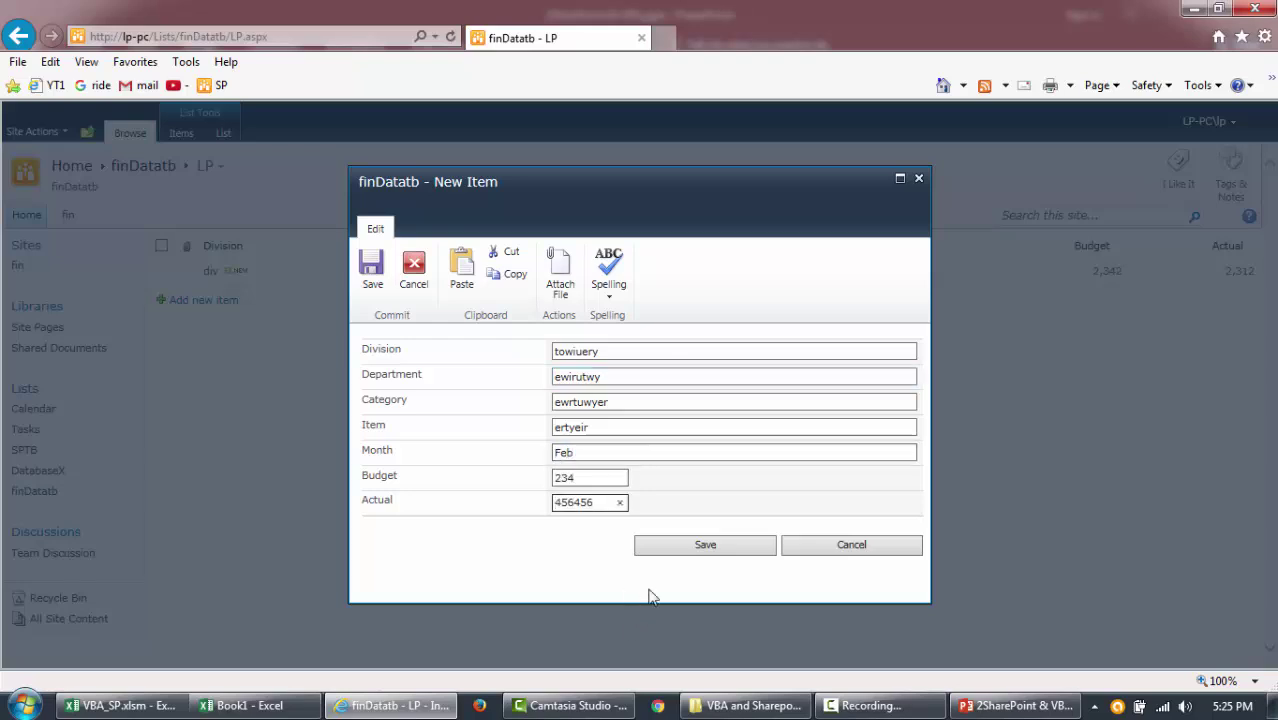
{"action": "left_click", "coordinate": [685, 545]}
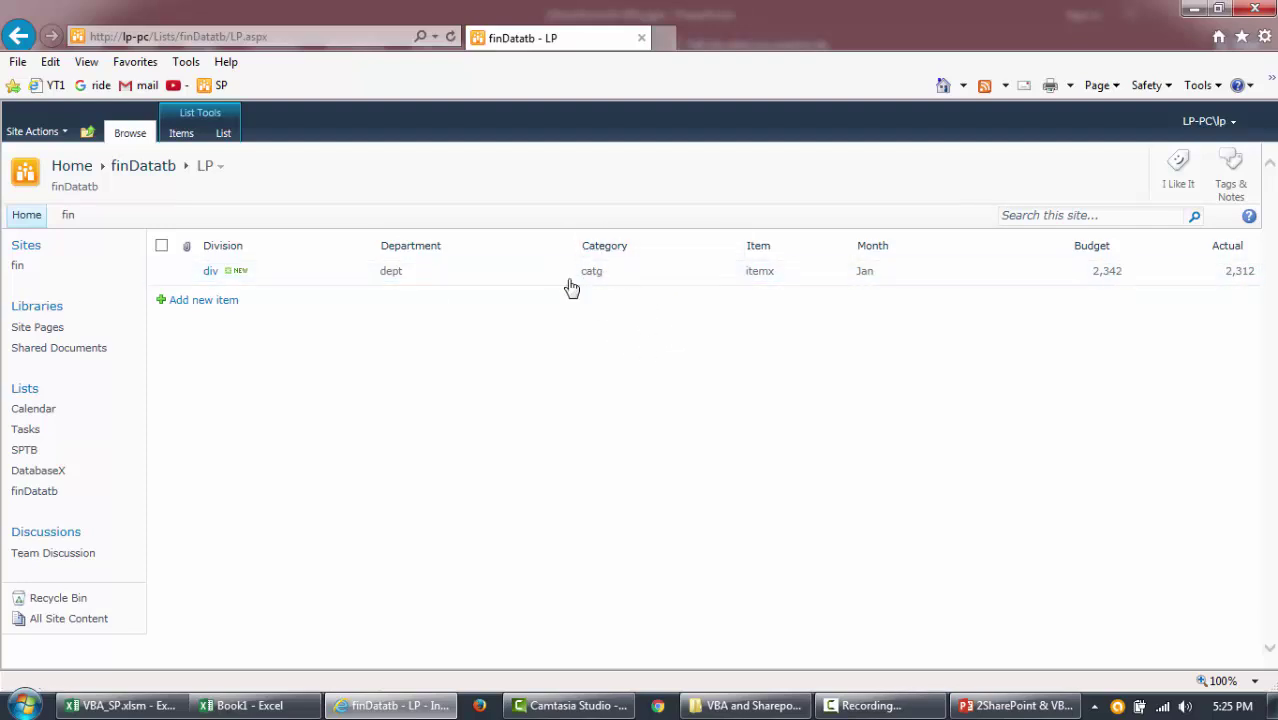
Step: Switch finDatatb from the LP view to All Items using the Current View menu
{"action": "left_click", "coordinate": [223, 133]}
{"action": "left_click", "coordinate": [478, 180]}
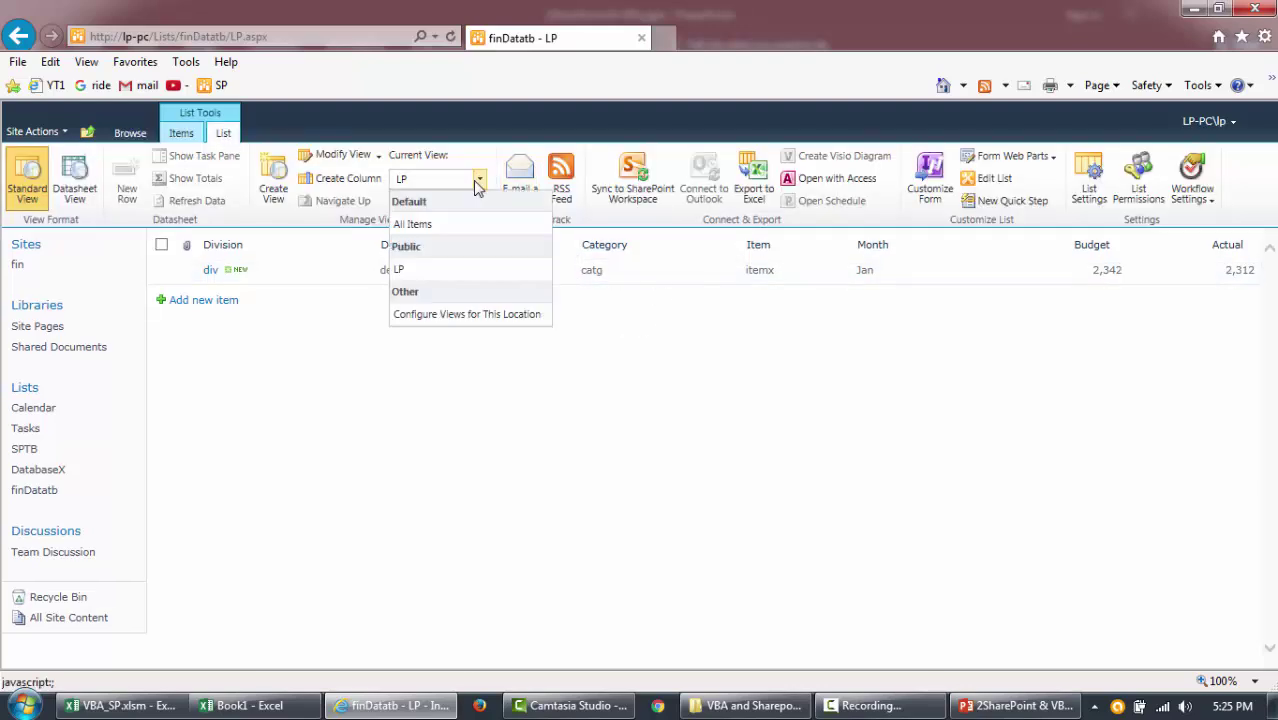
{"action": "left_click", "coordinate": [456, 224]}
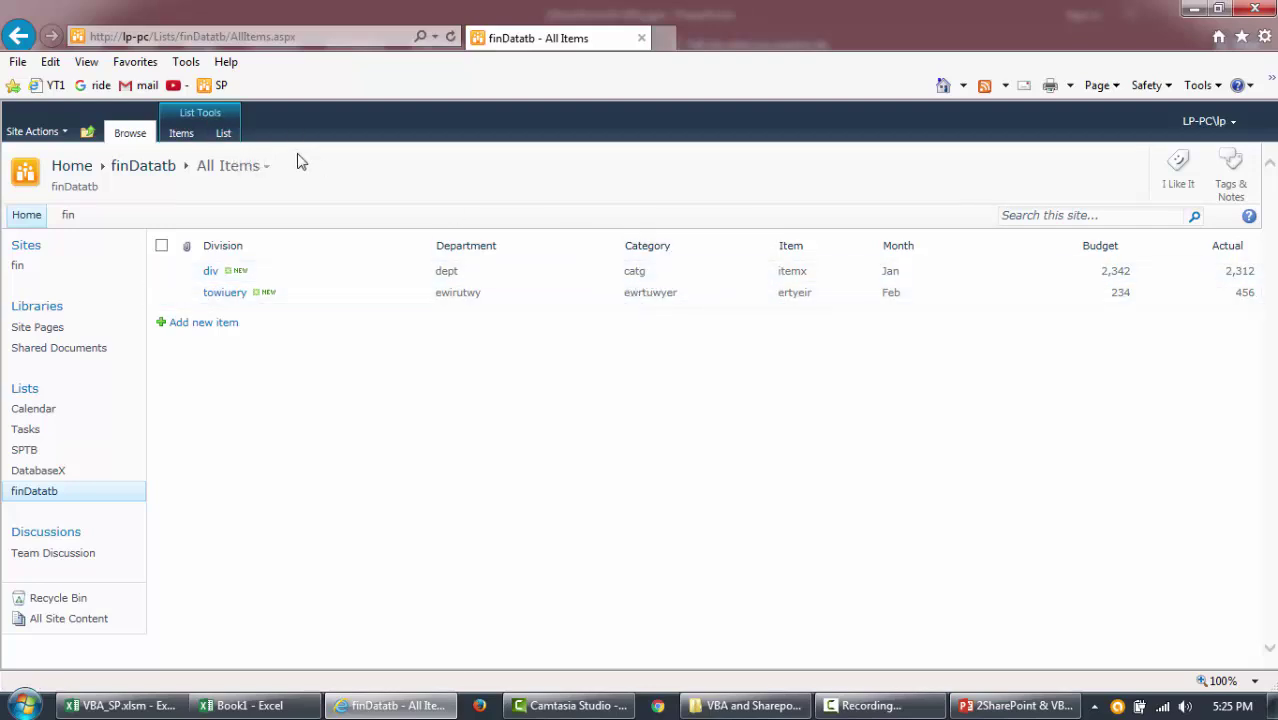
{"action": "left_click", "coordinate": [222, 138]}
{"action": "left_click", "coordinate": [481, 182]}
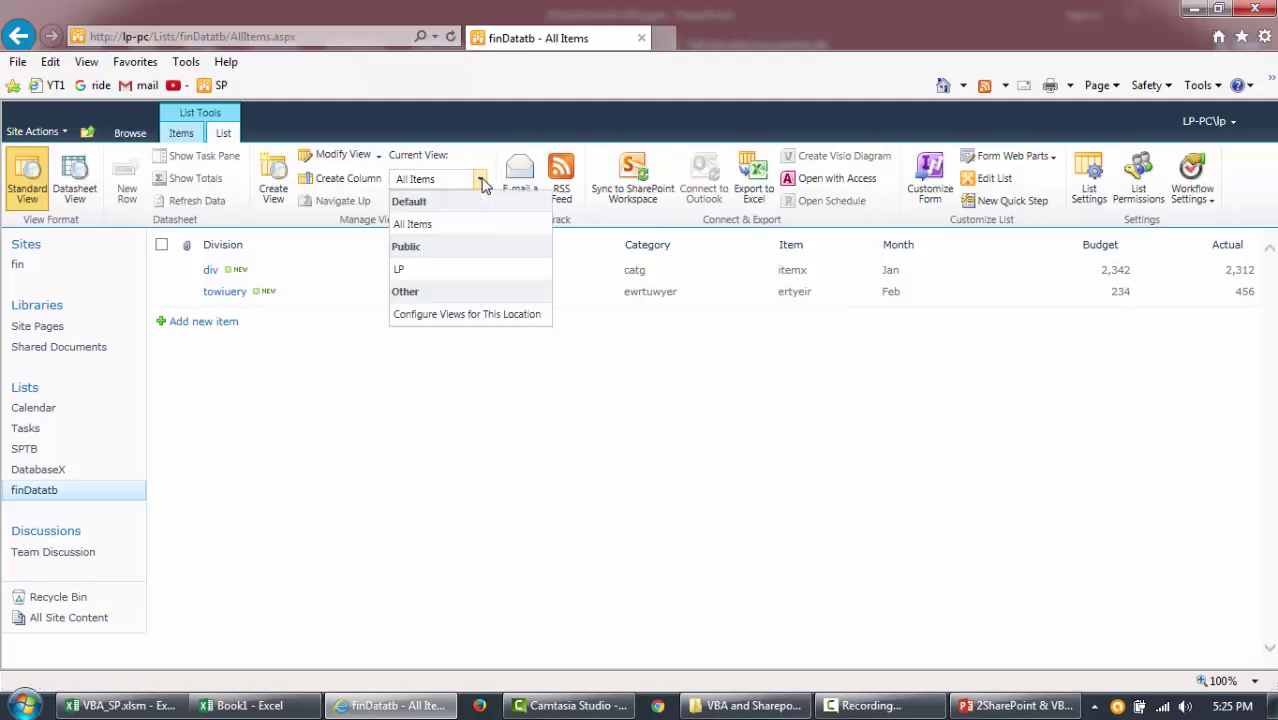
{"action": "left_click", "coordinate": [481, 182]}
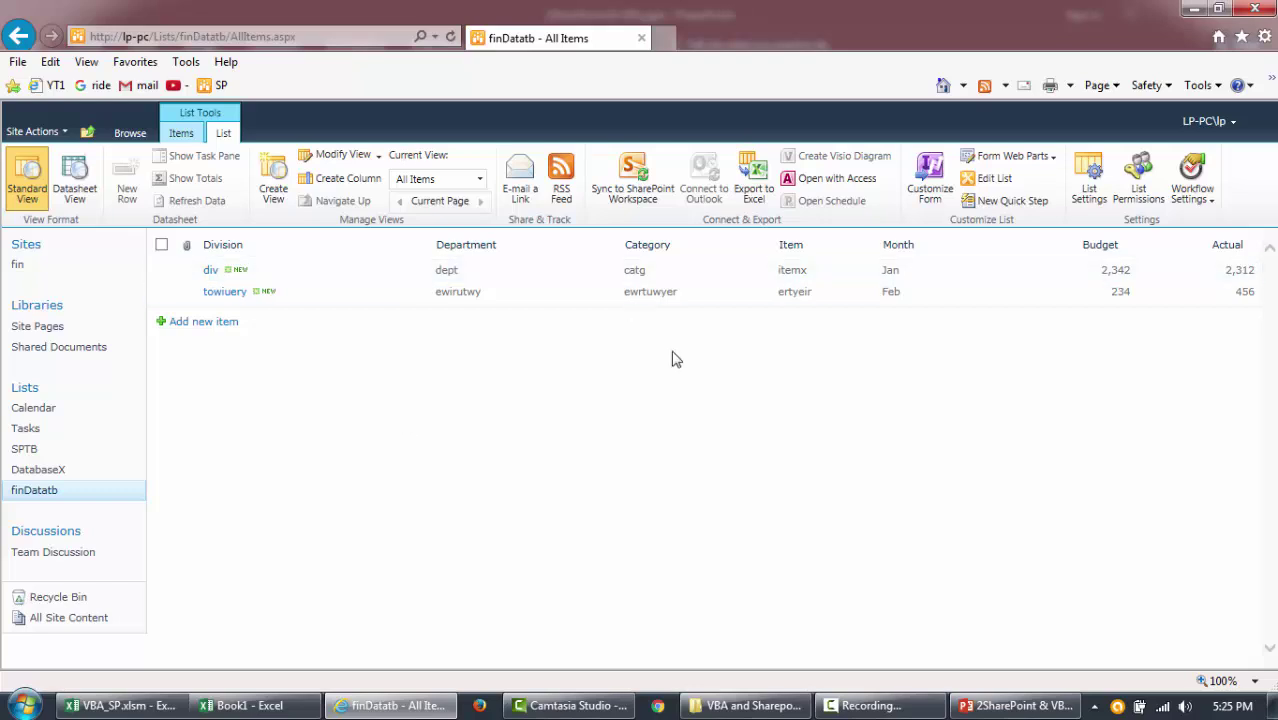
Step: Set 'Allow management of content types' to Yes in the list's Advanced settings and save
{"action": "left_click", "coordinate": [1087, 204]}
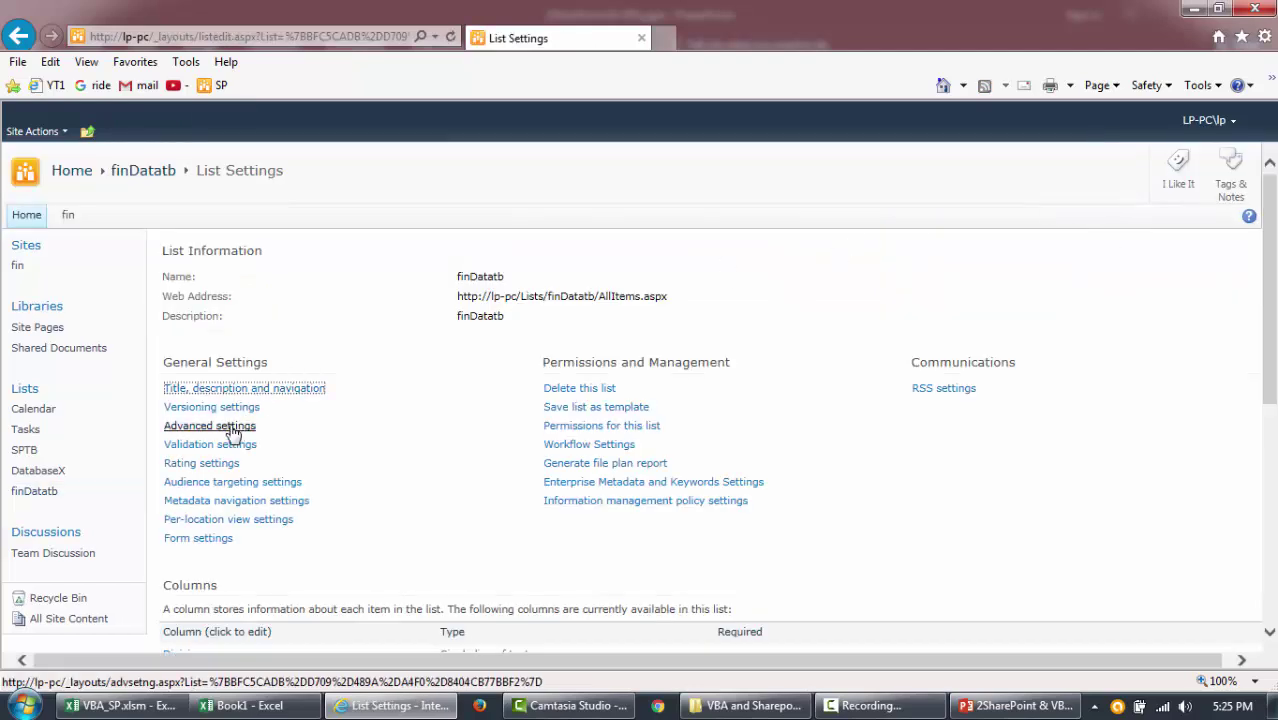
{"action": "left_click", "coordinate": [229, 428]}
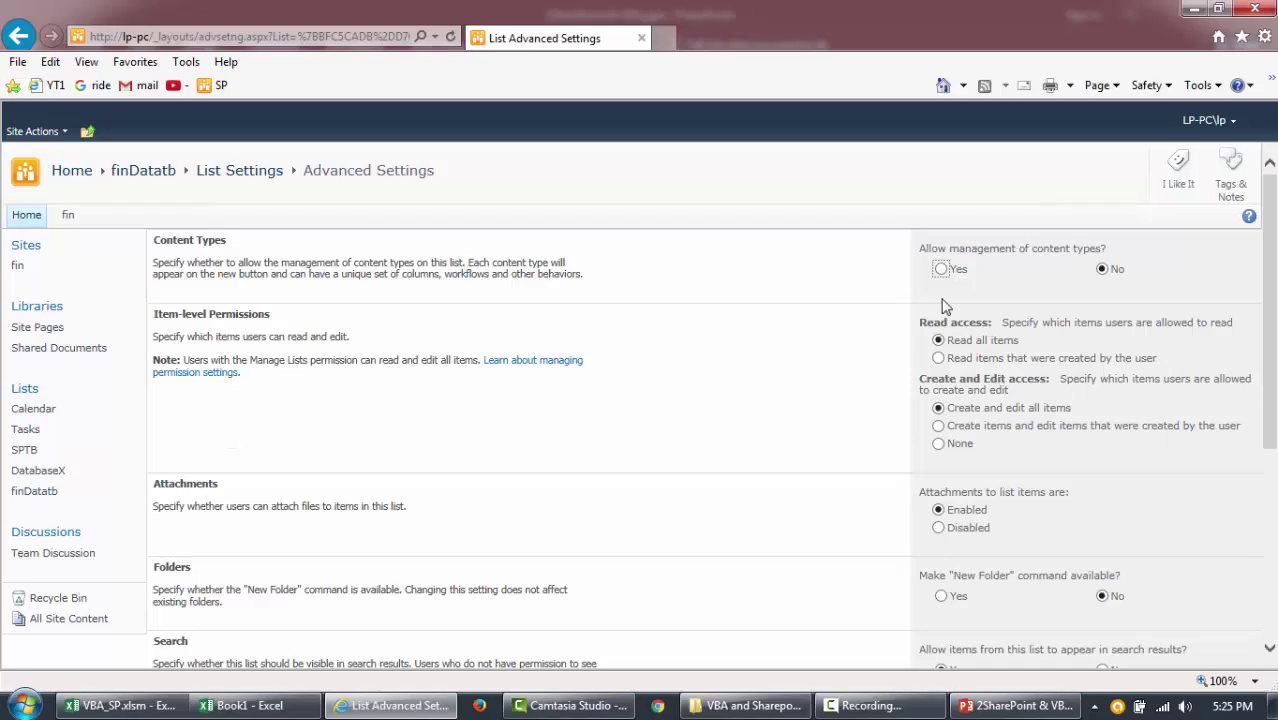
{"action": "scroll", "coordinate": [1232, 378], "scroll_direction": "down", "scroll_amount": 3}
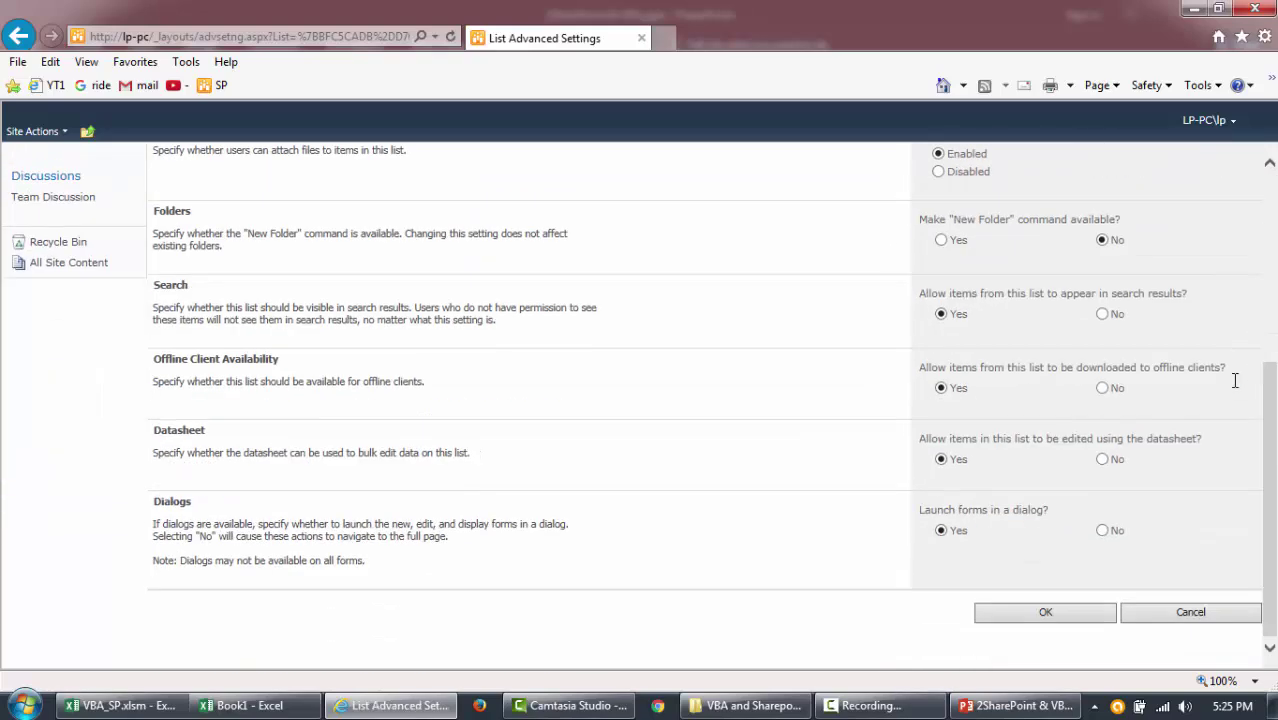
{"action": "left_click", "coordinate": [1151, 614]}
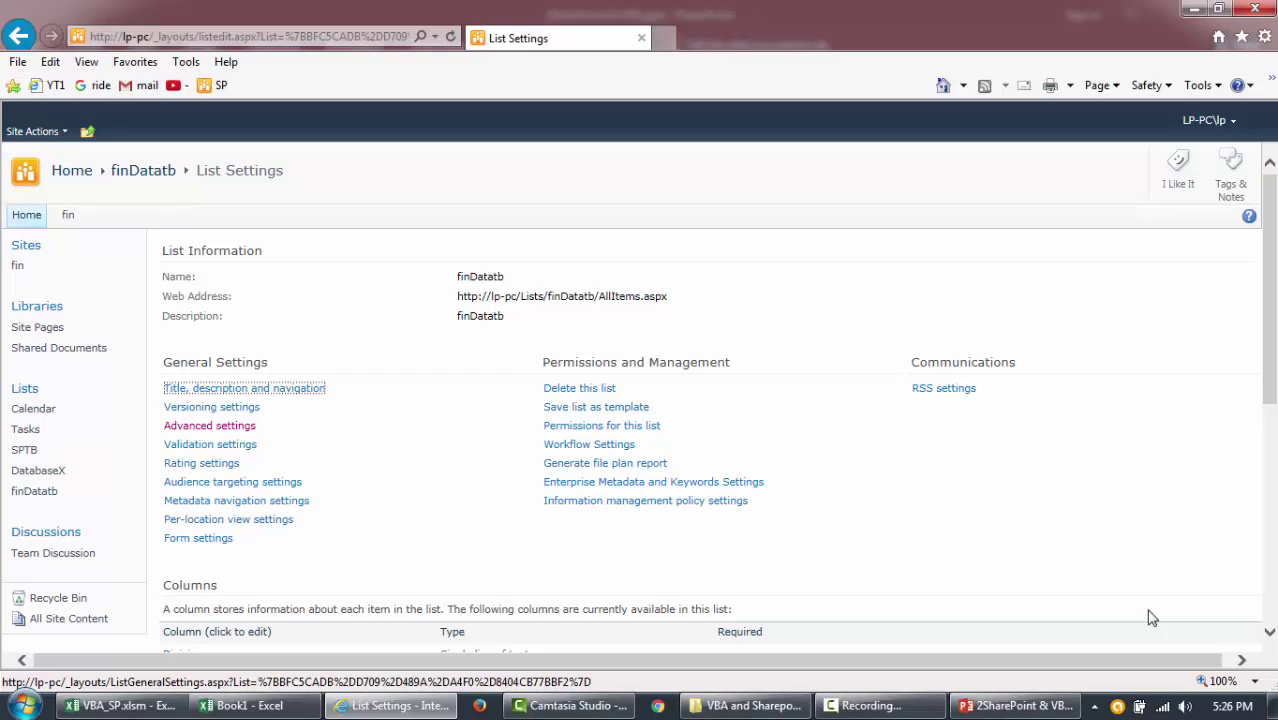
{"action": "left_click", "coordinate": [228, 428]}
{"action": "left_click", "coordinate": [940, 269]}
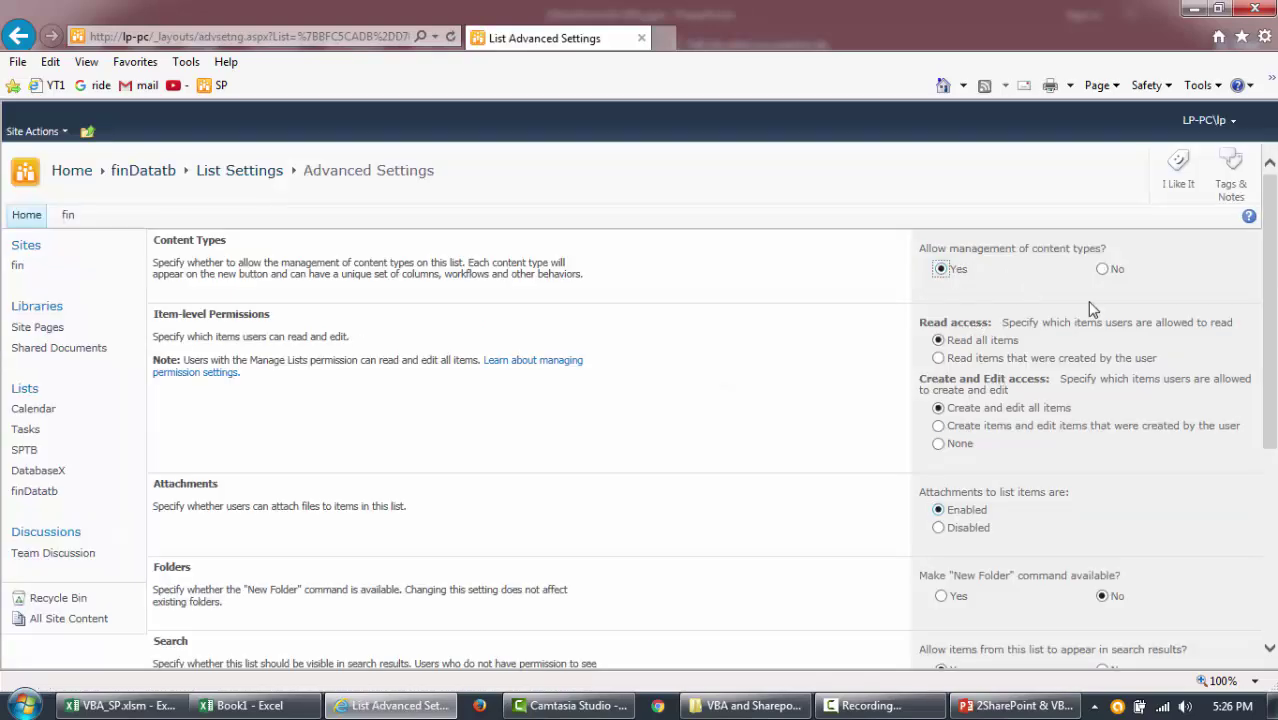
{"action": "scroll", "coordinate": [1092, 309], "scroll_direction": "down", "scroll_amount": 4}
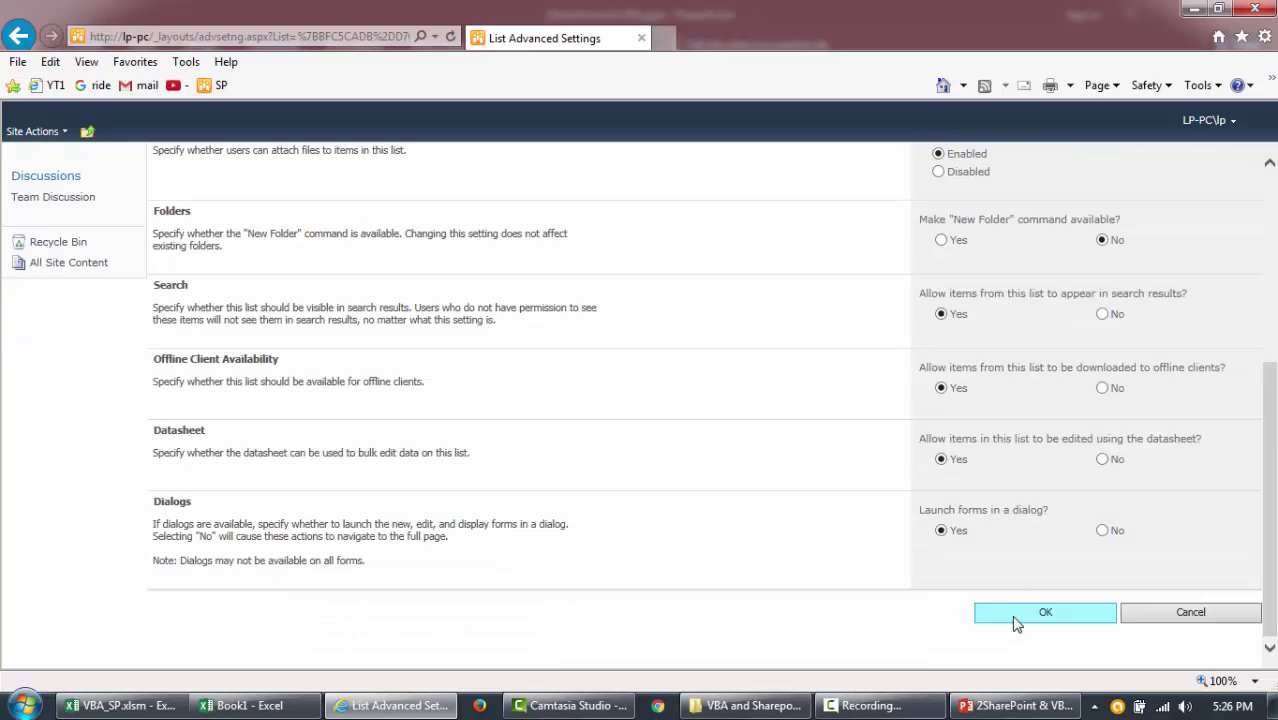
{"action": "left_click", "coordinate": [1015, 623]}
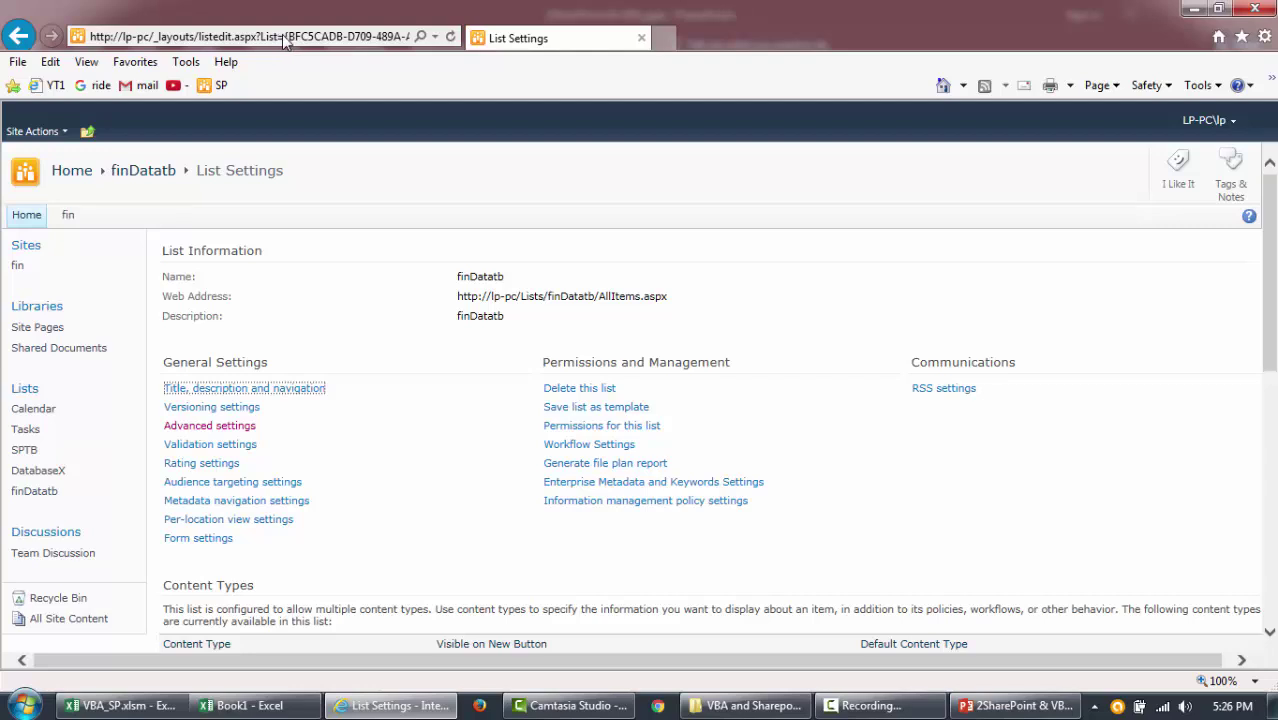
Step: Copy the list GUID from the address bar and paste it into a new Notepad document
{"action": "left_click", "coordinate": [287, 36]}
{"action": "left_click", "coordinate": [185, 36]}
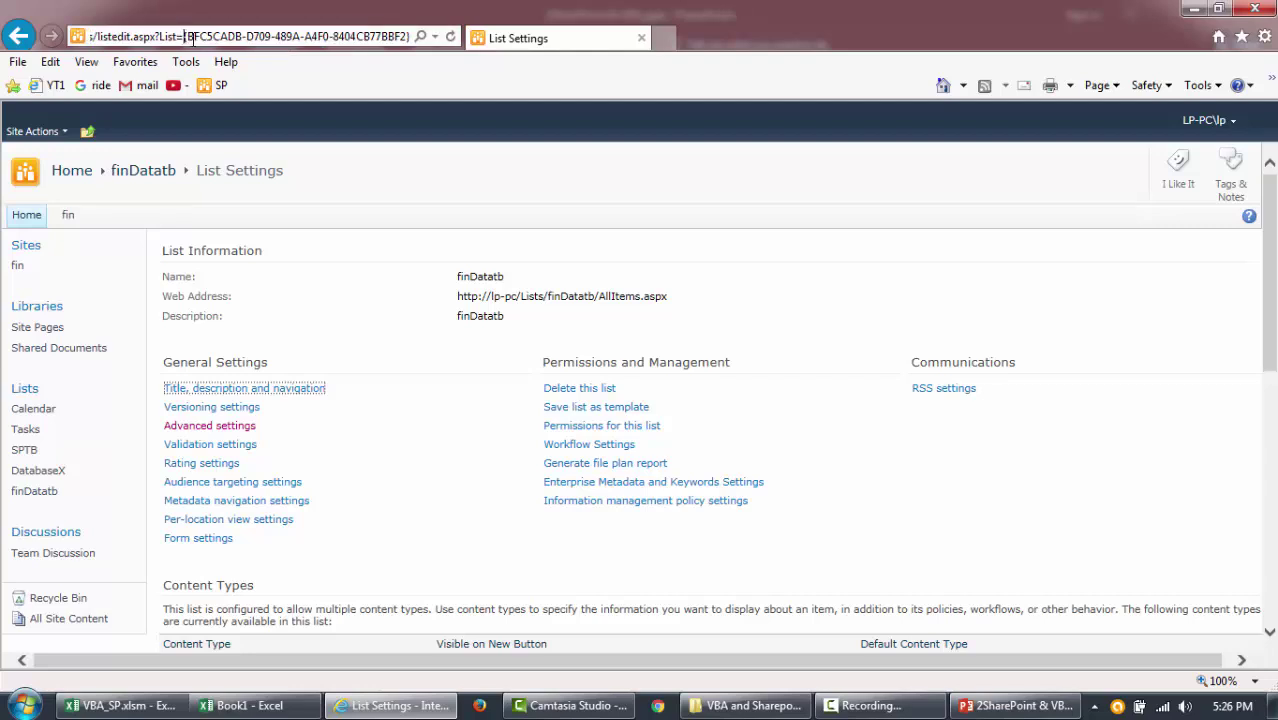
{"action": "key", "text": "shift+End"}
{"action": "key", "text": "ctrl+c"}
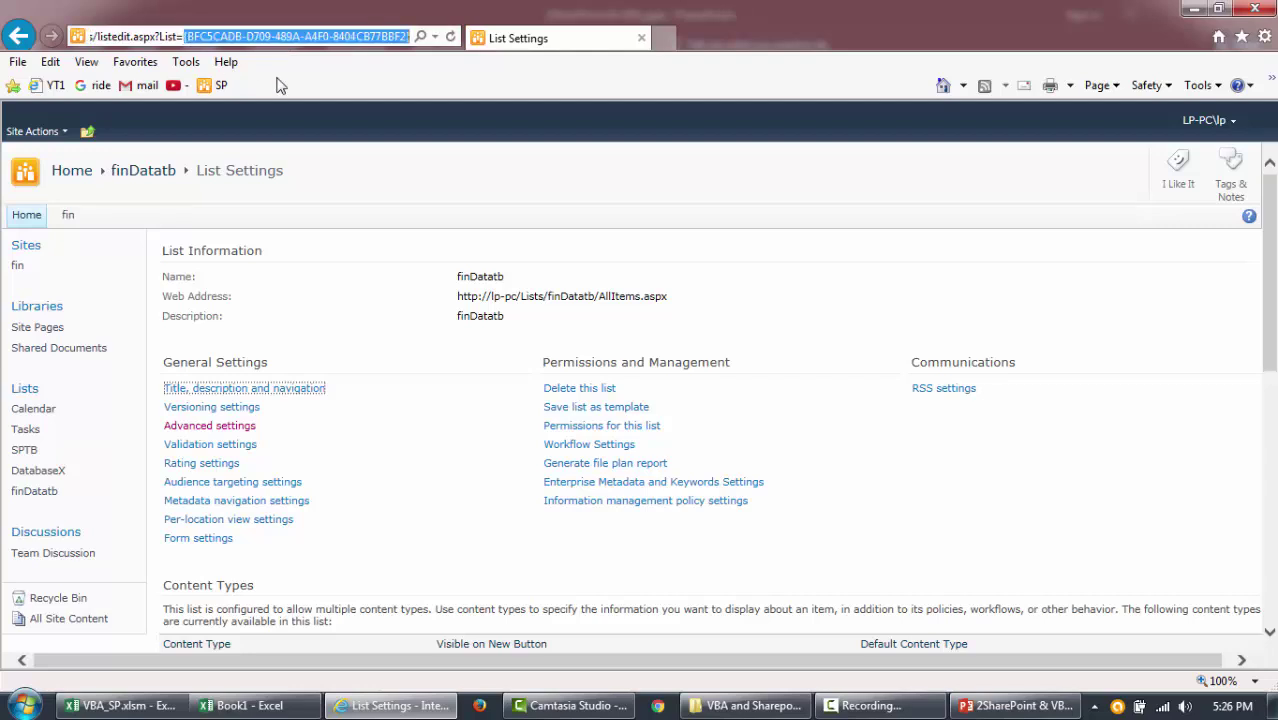
{"action": "key", "text": "ctrl+a"}
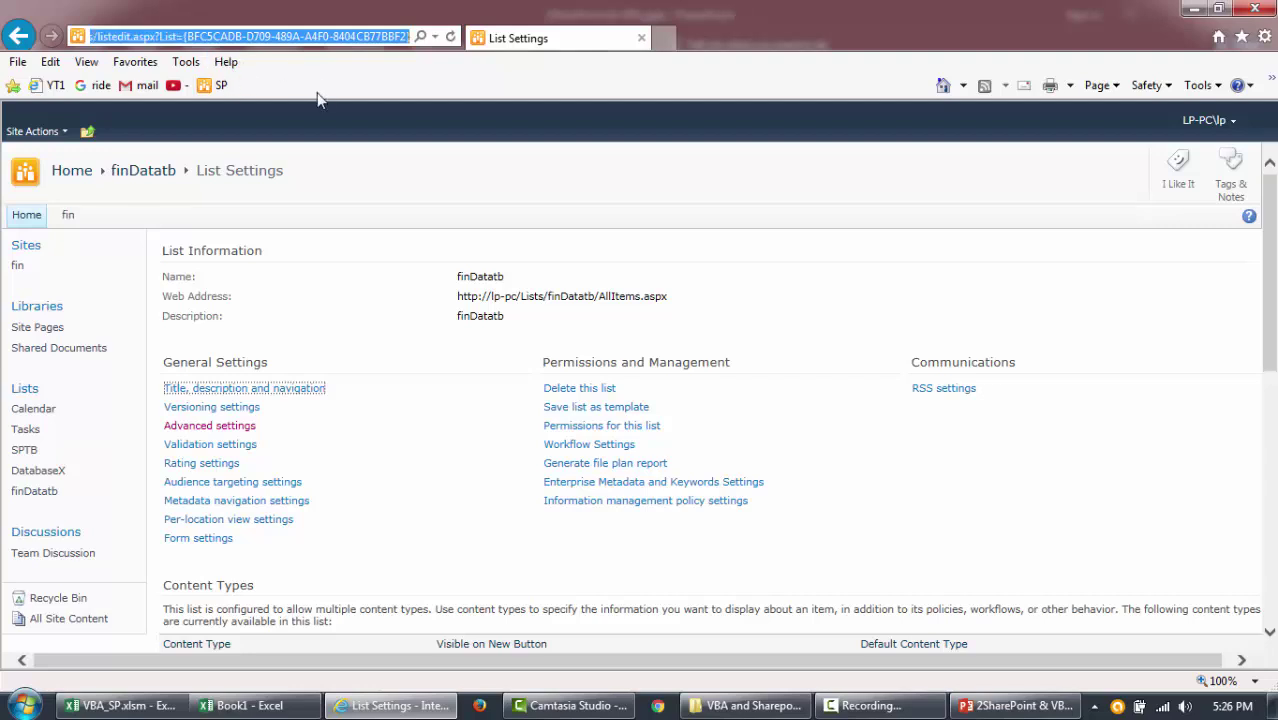
{"action": "left_click", "coordinate": [421, 322]}
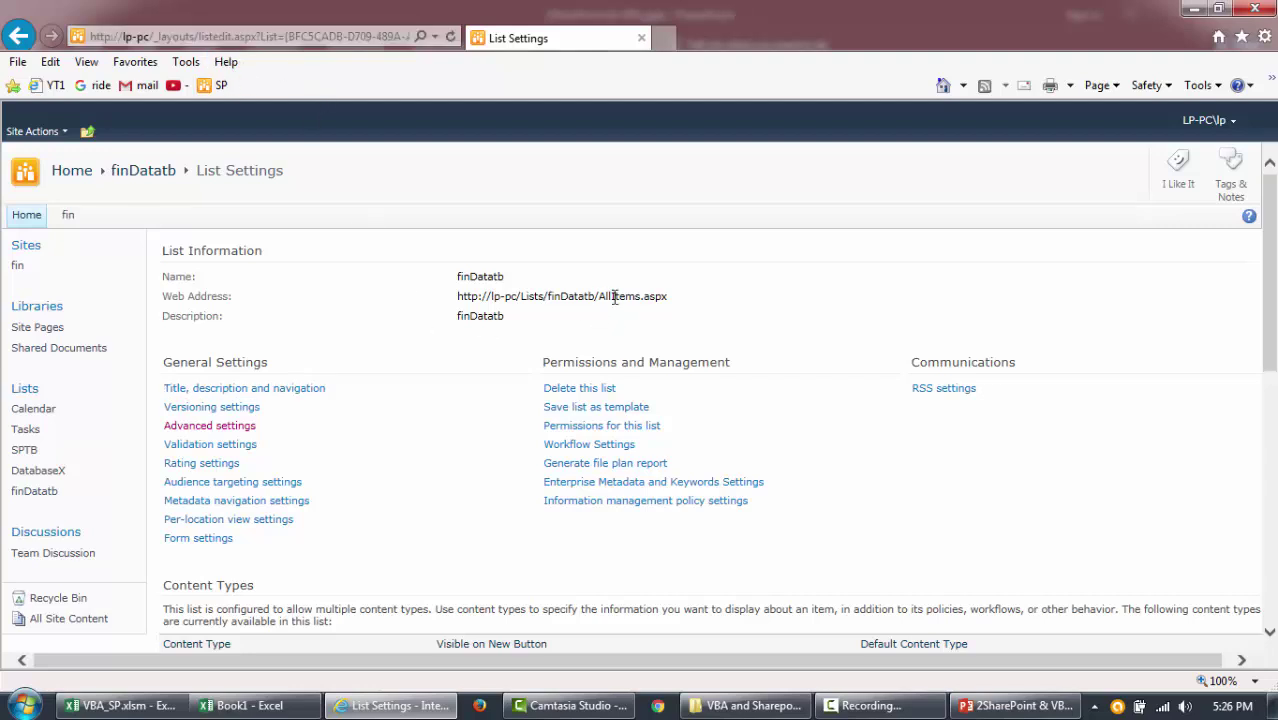
{"action": "left_click", "coordinate": [24, 705]}
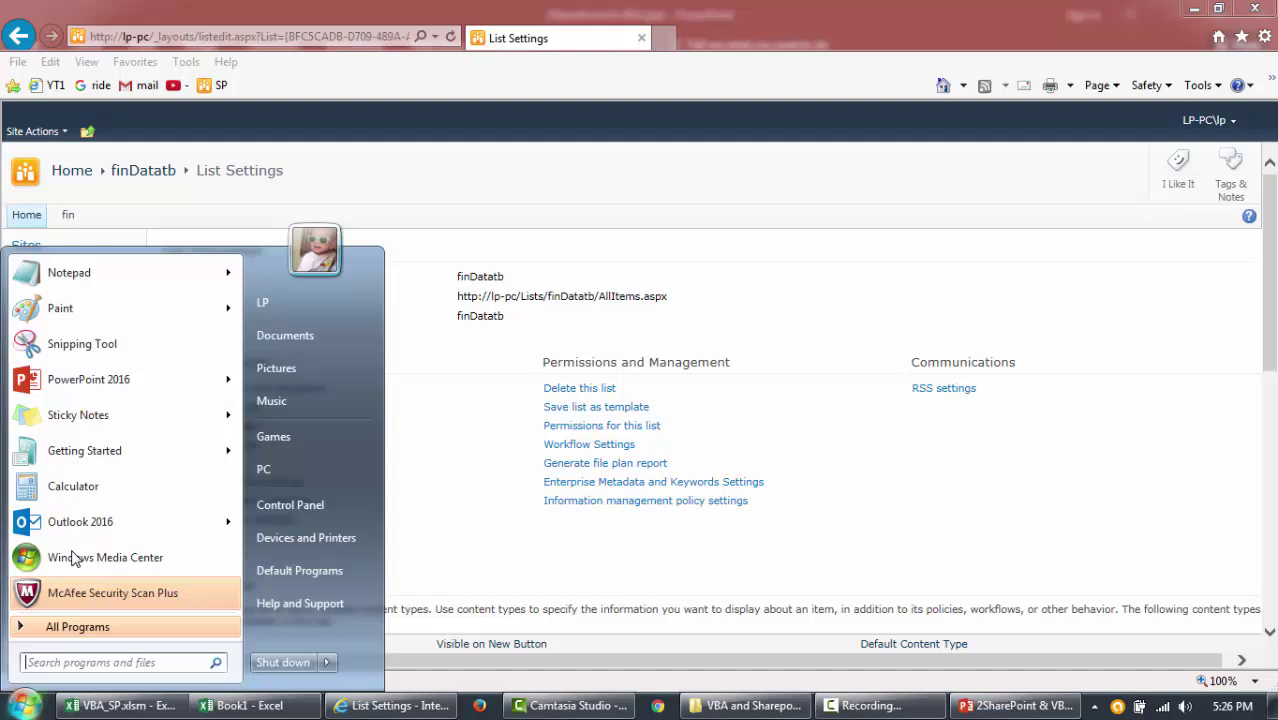
{"action": "left_click", "coordinate": [148, 287]}
{"action": "key", "text": "ctrl+v"}
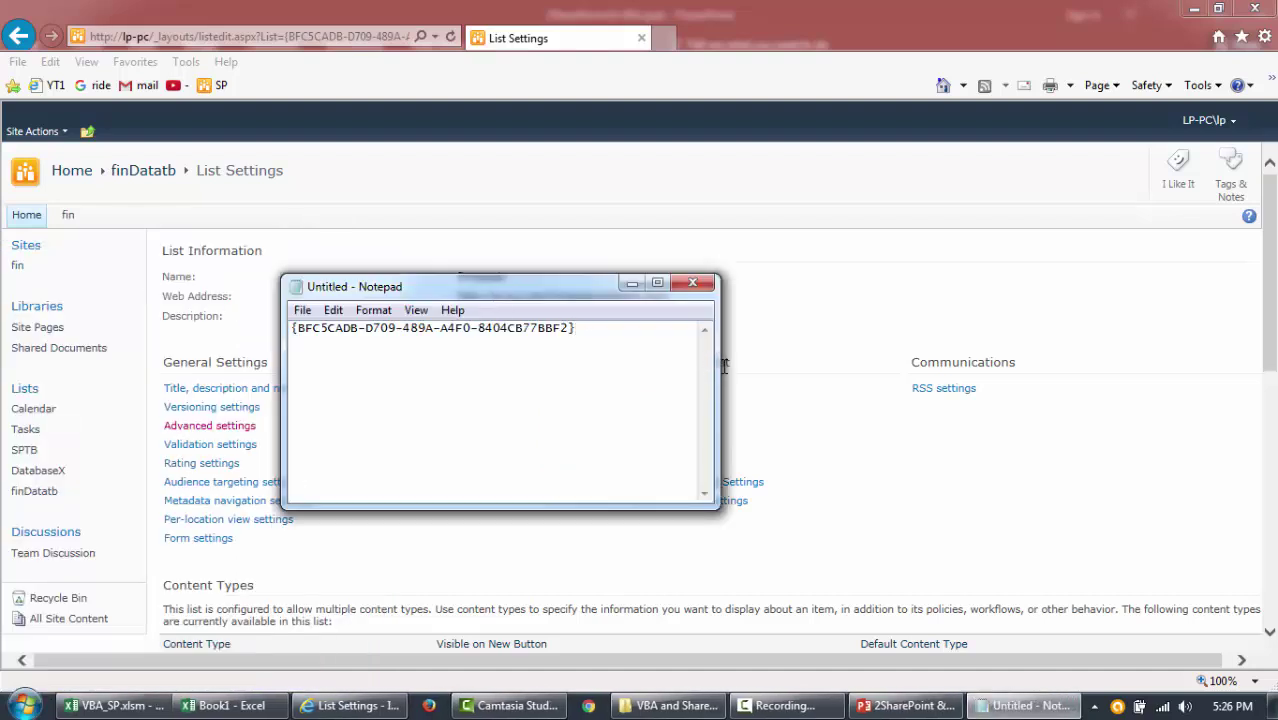
Step: Paste the full listedit.aspx settings address on Notepad's second line and highlight its GUID
{"action": "left_click_drag", "start_coordinate": [724, 366], "coordinate": [843, 372]}
{"action": "left_click", "coordinate": [280, 40]}
{"action": "key", "text": "ctrl+c"}
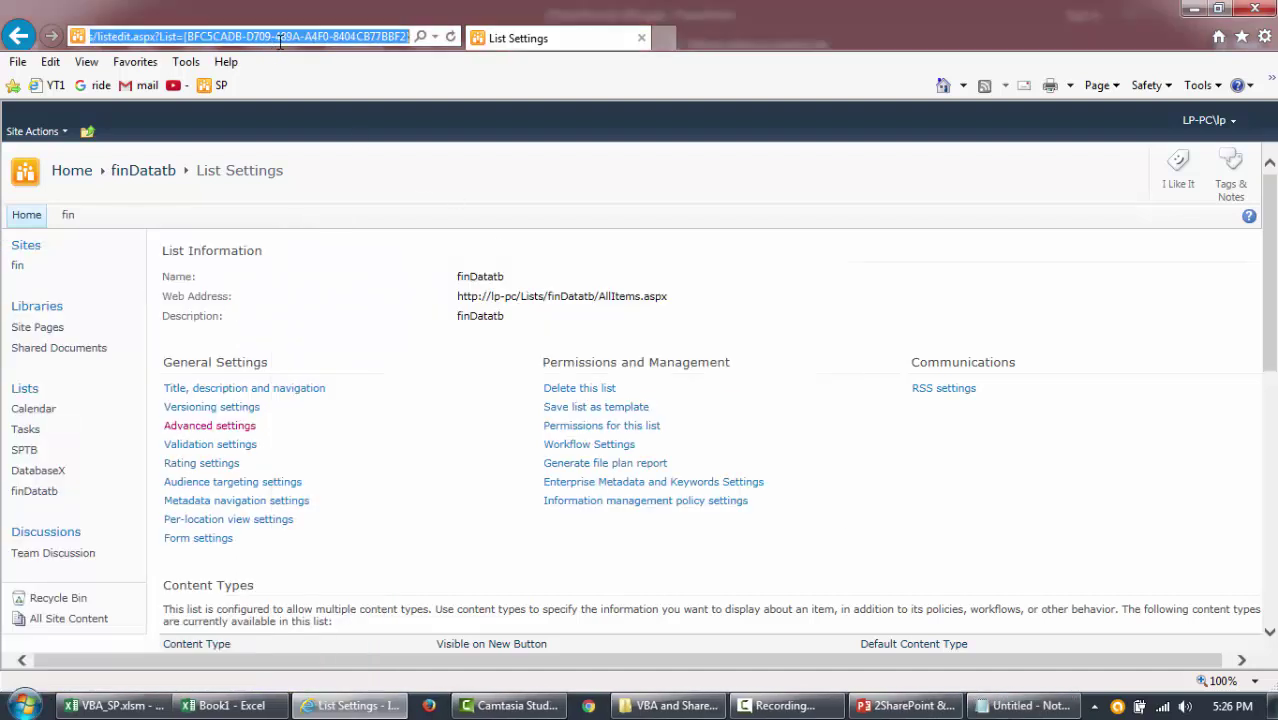
{"action": "key", "text": "alt+Tab"}
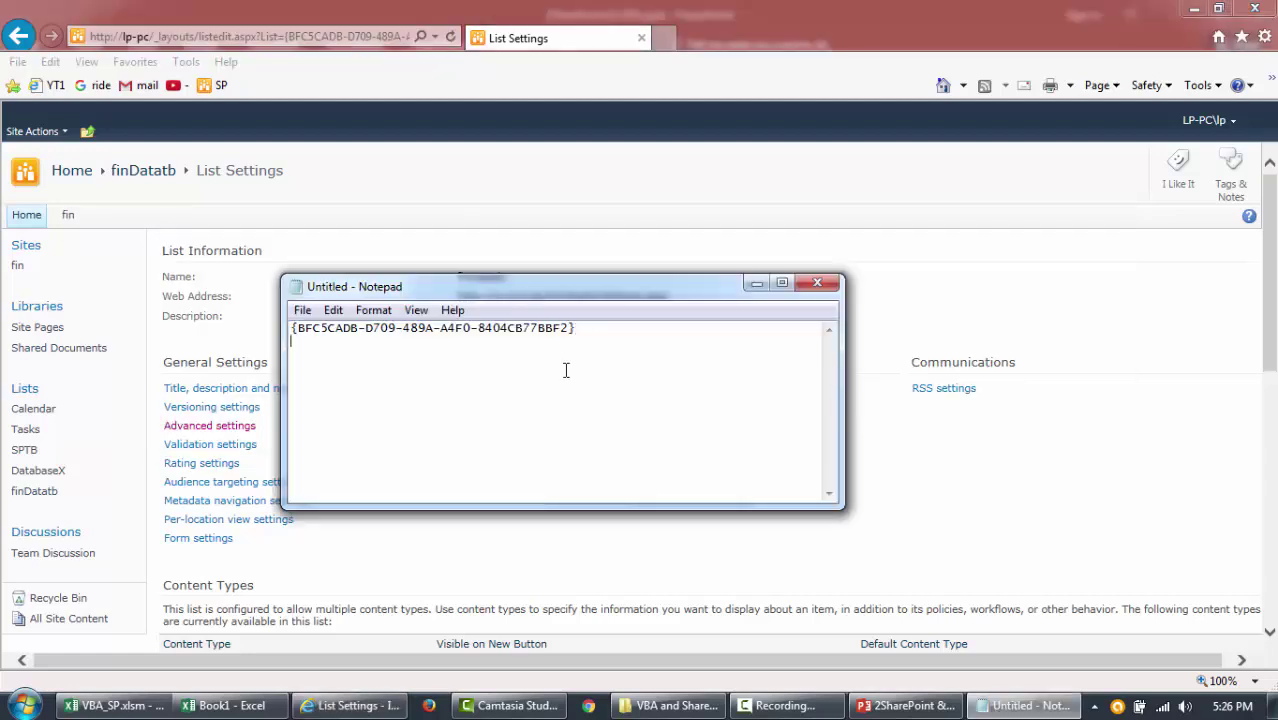
{"action": "key", "text": "ctrl+v"}
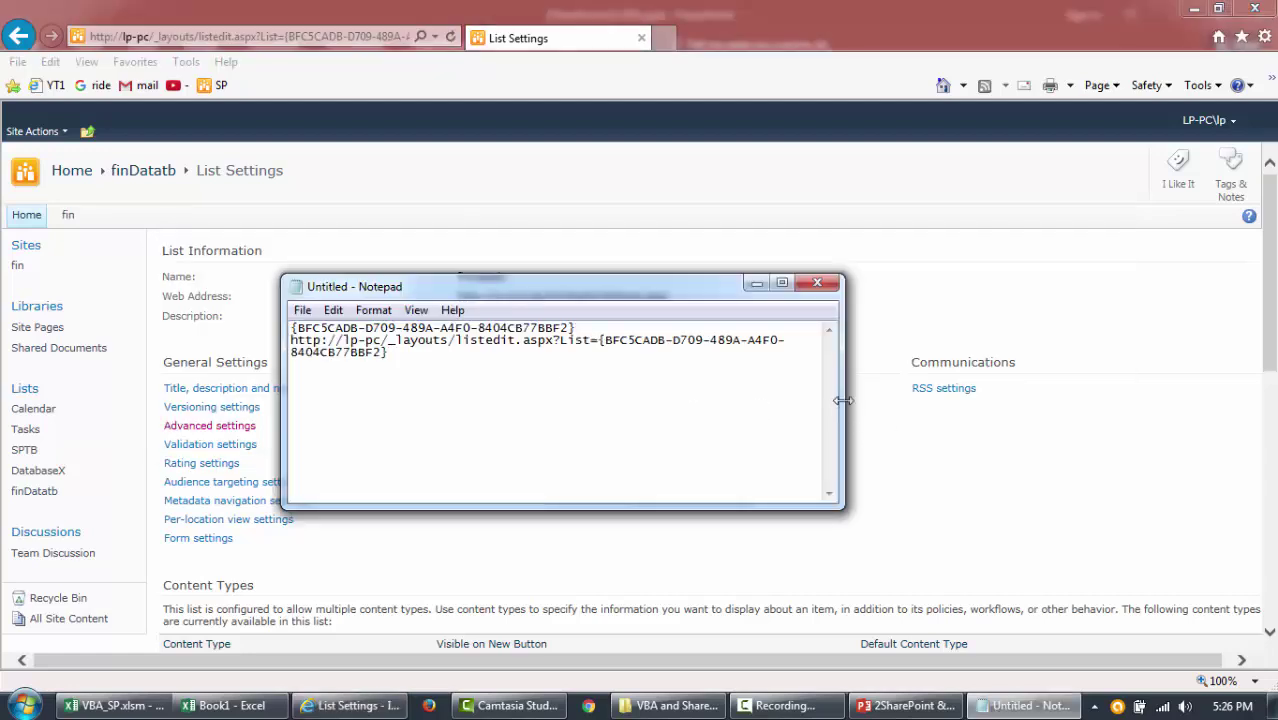
{"action": "left_click_drag", "start_coordinate": [843, 400], "coordinate": [885, 400]}
{"action": "left_click_drag", "start_coordinate": [598, 340], "coordinate": [602, 350]}
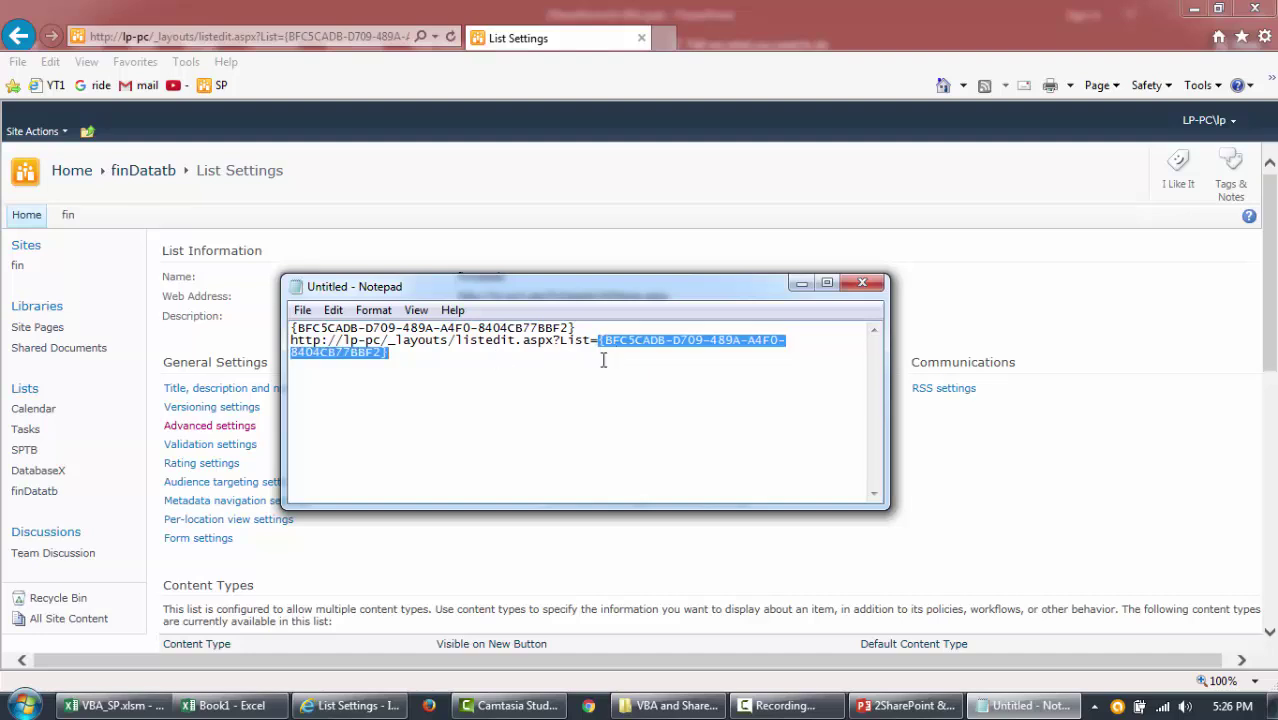
{"action": "left_click", "coordinate": [534, 231]}
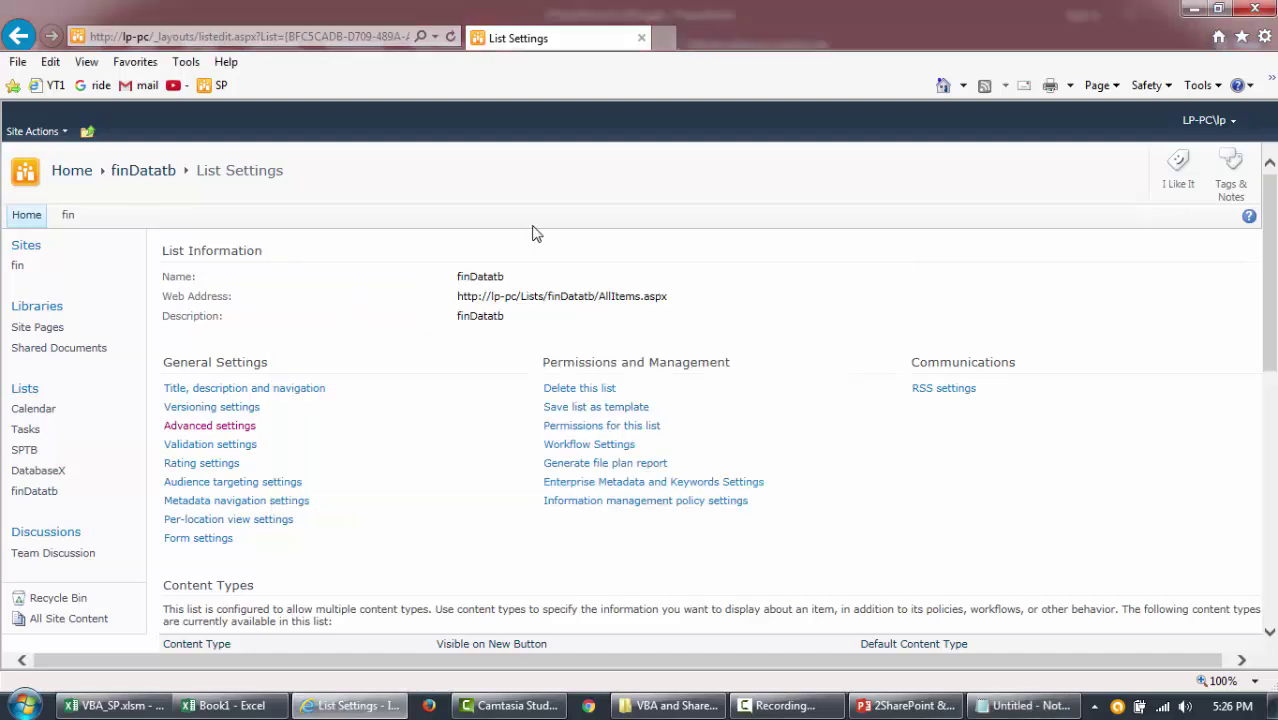
Step: Go back to the finDatatb list and switch its current view to LP
{"action": "left_click", "coordinate": [172, 174]}
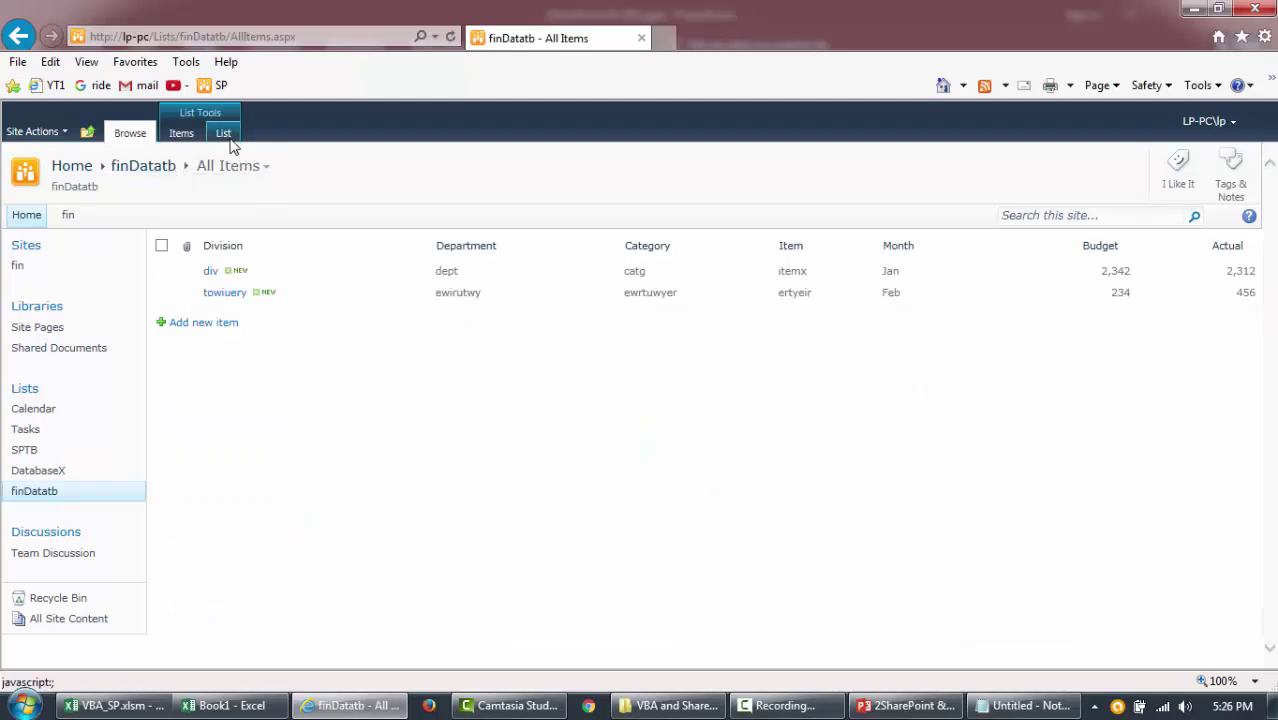
{"action": "left_click", "coordinate": [224, 134]}
{"action": "left_click", "coordinate": [479, 180]}
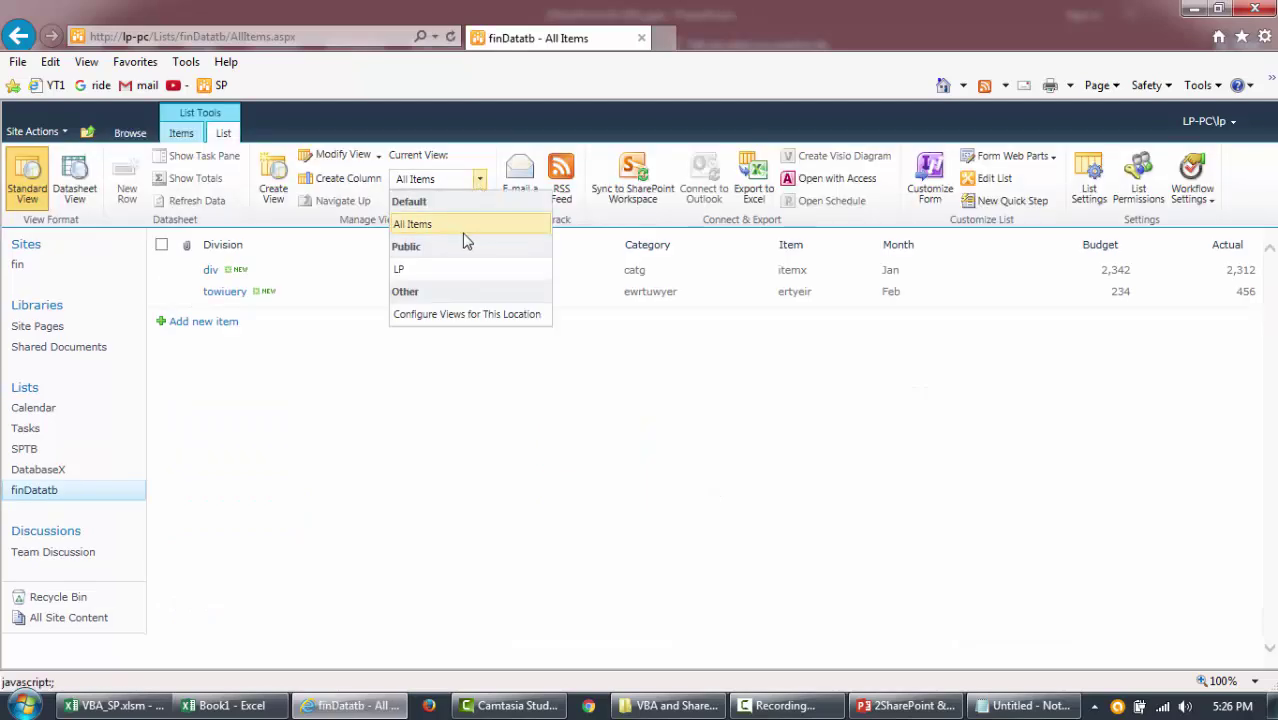
{"action": "left_click", "coordinate": [457, 270]}
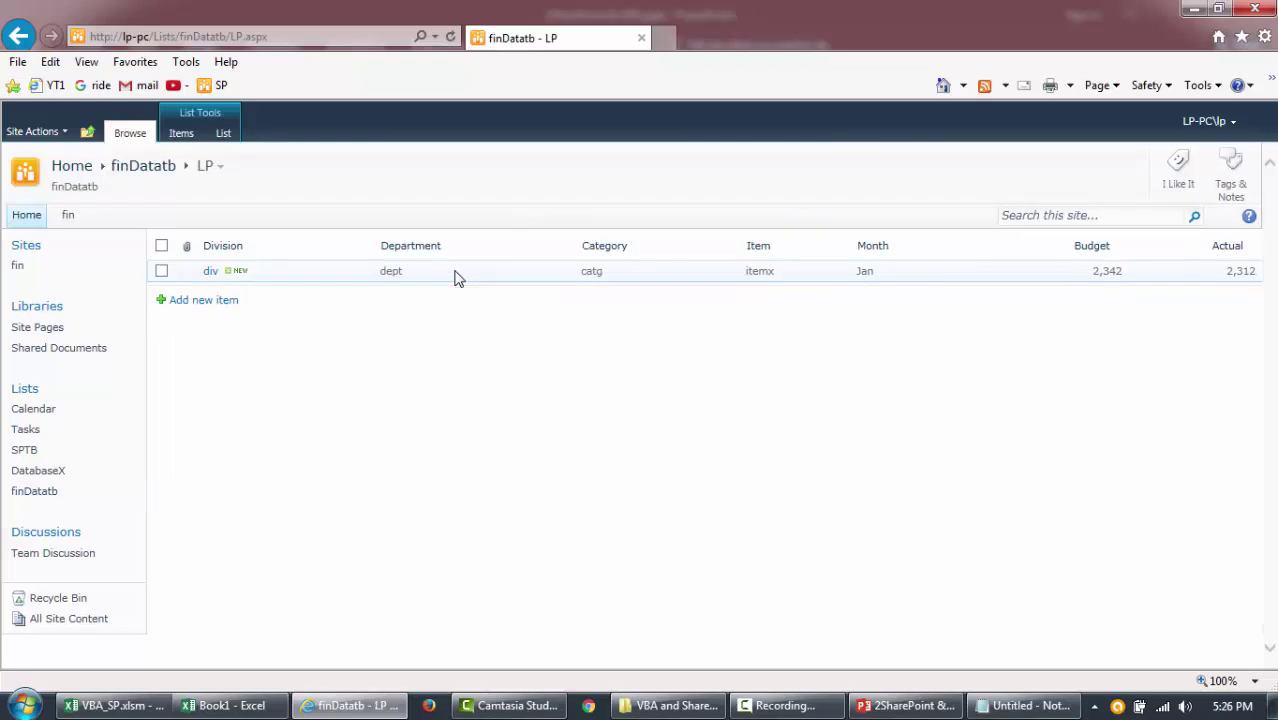
{"action": "left_click", "coordinate": [223, 134]}
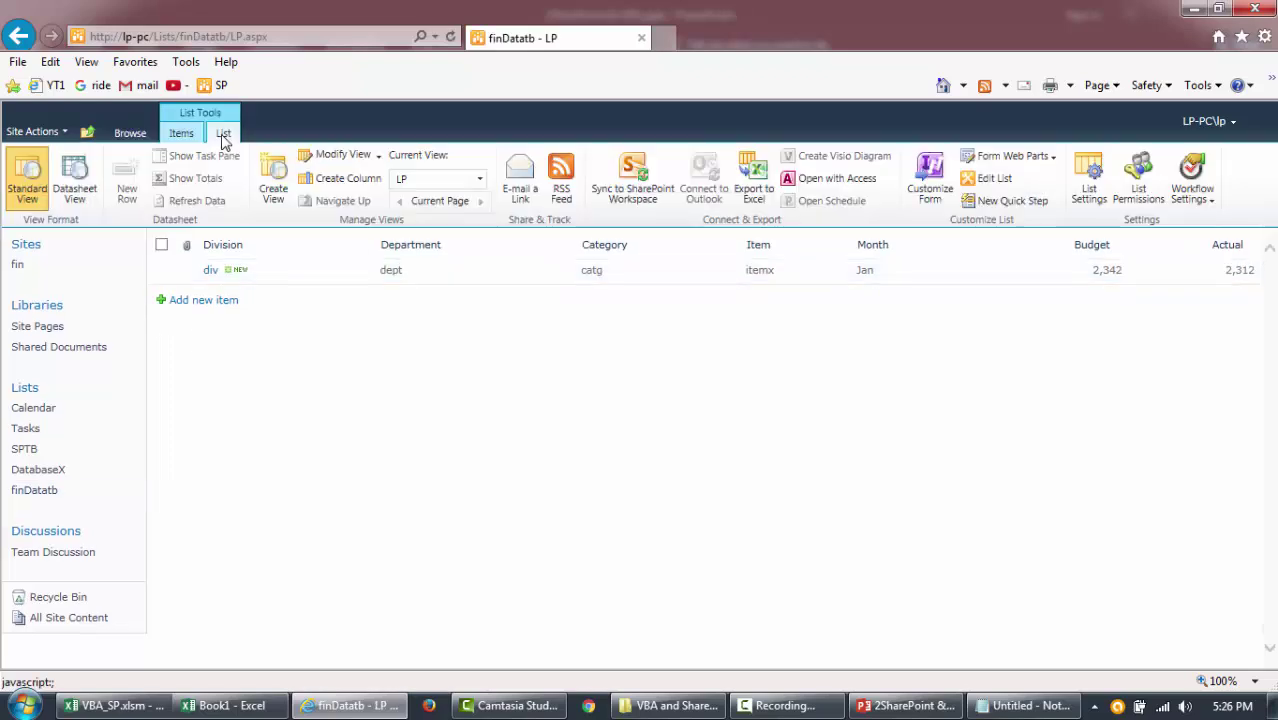
Step: Export the LP view to Excel as a table in new workbook Book2, enabling data connections
{"action": "left_click", "coordinate": [760, 196]}
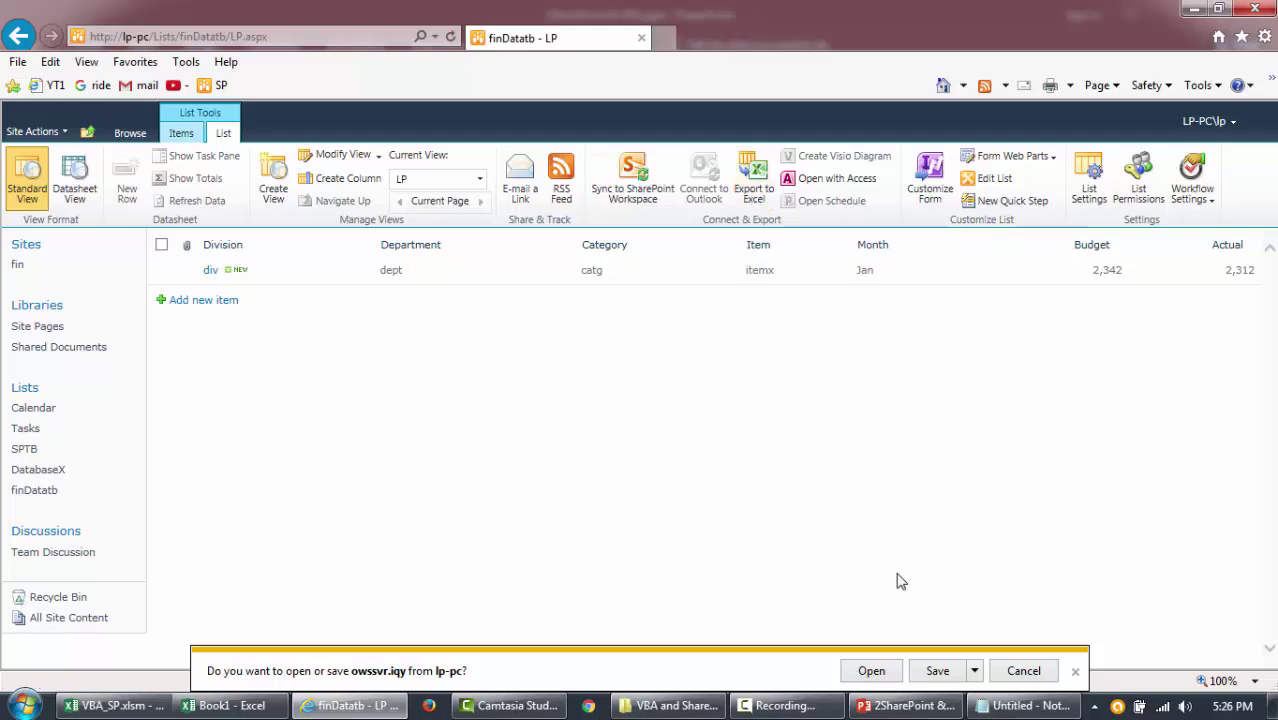
{"action": "left_click", "coordinate": [871, 670]}
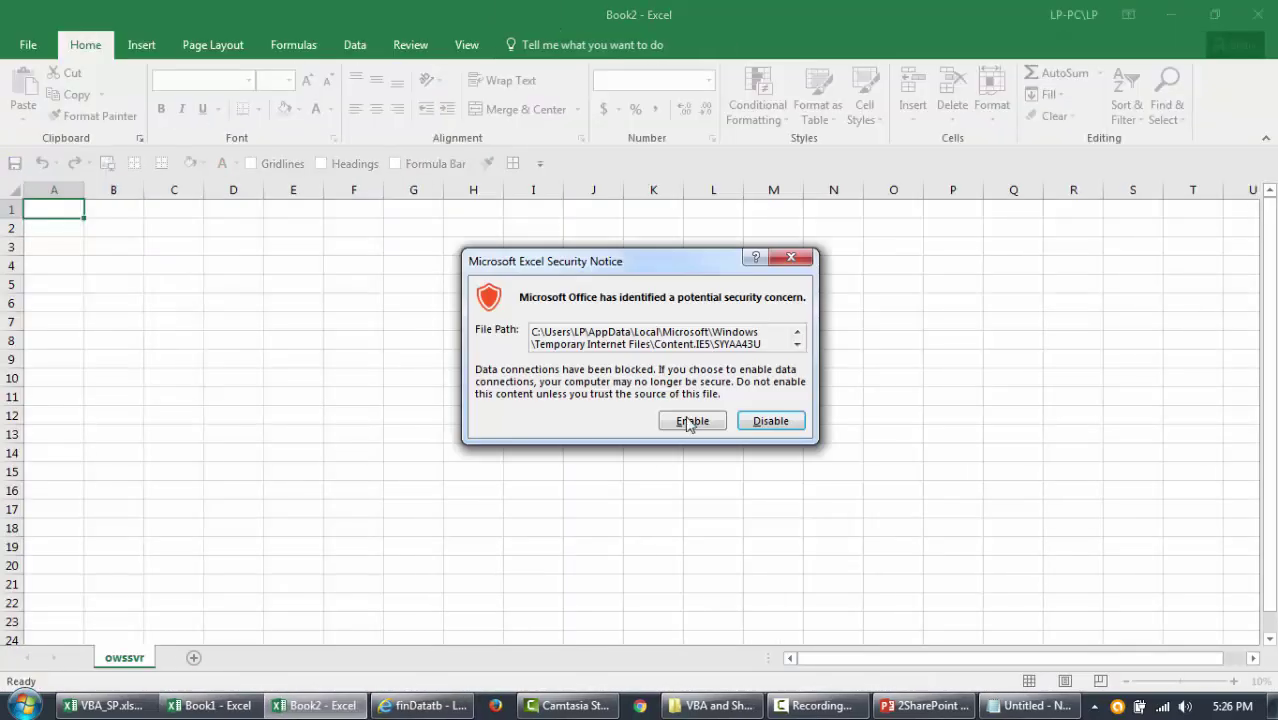
{"action": "left_click", "coordinate": [688, 422]}
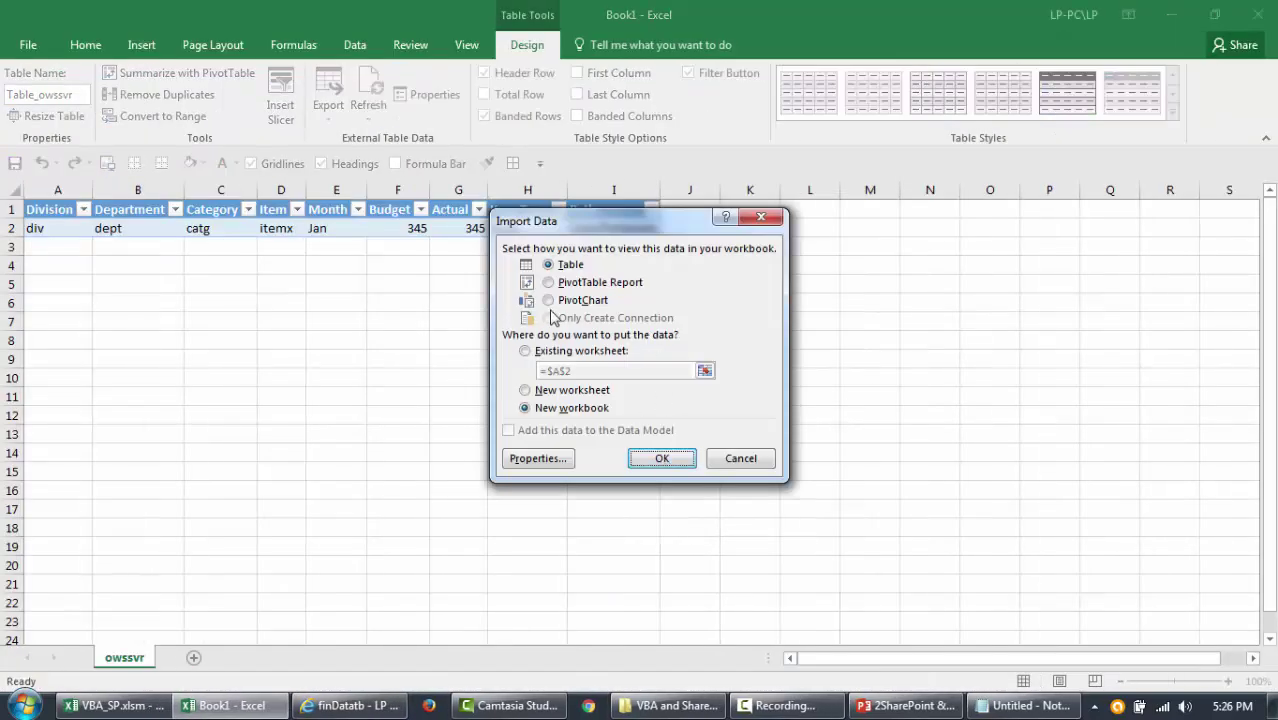
{"action": "left_click", "coordinate": [656, 459]}
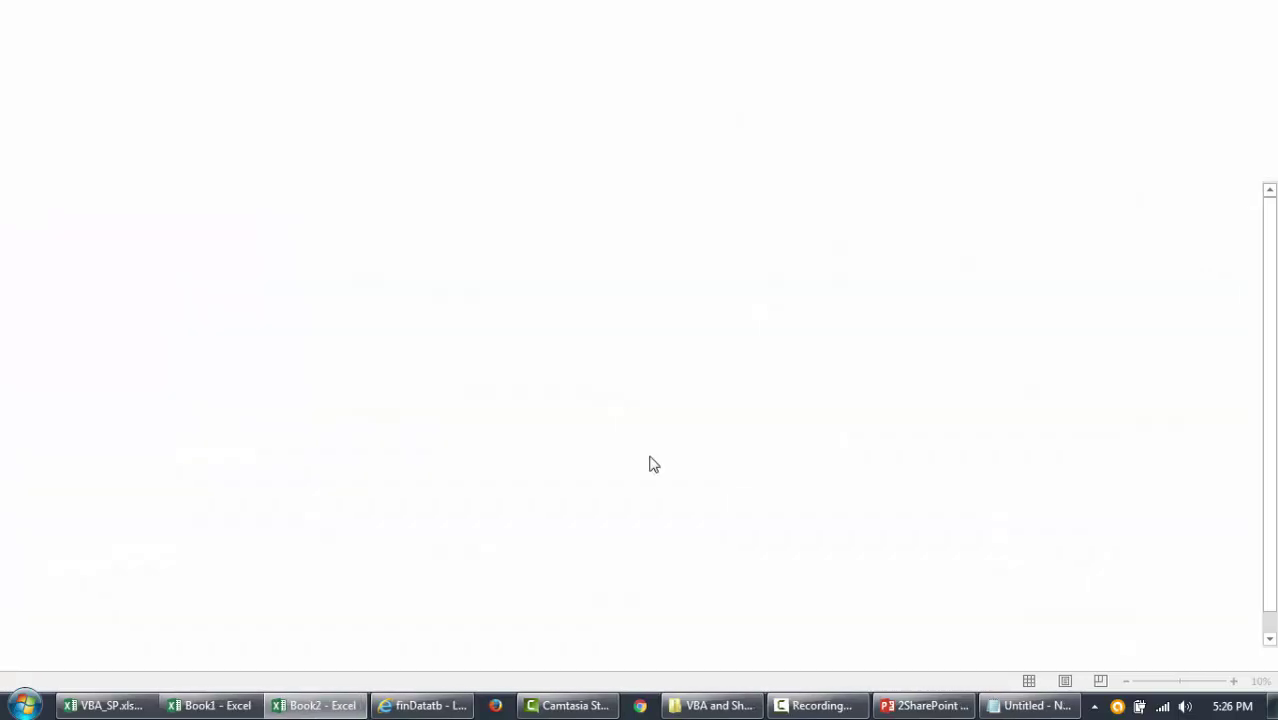
{"action": "left_click", "coordinate": [413, 230]}
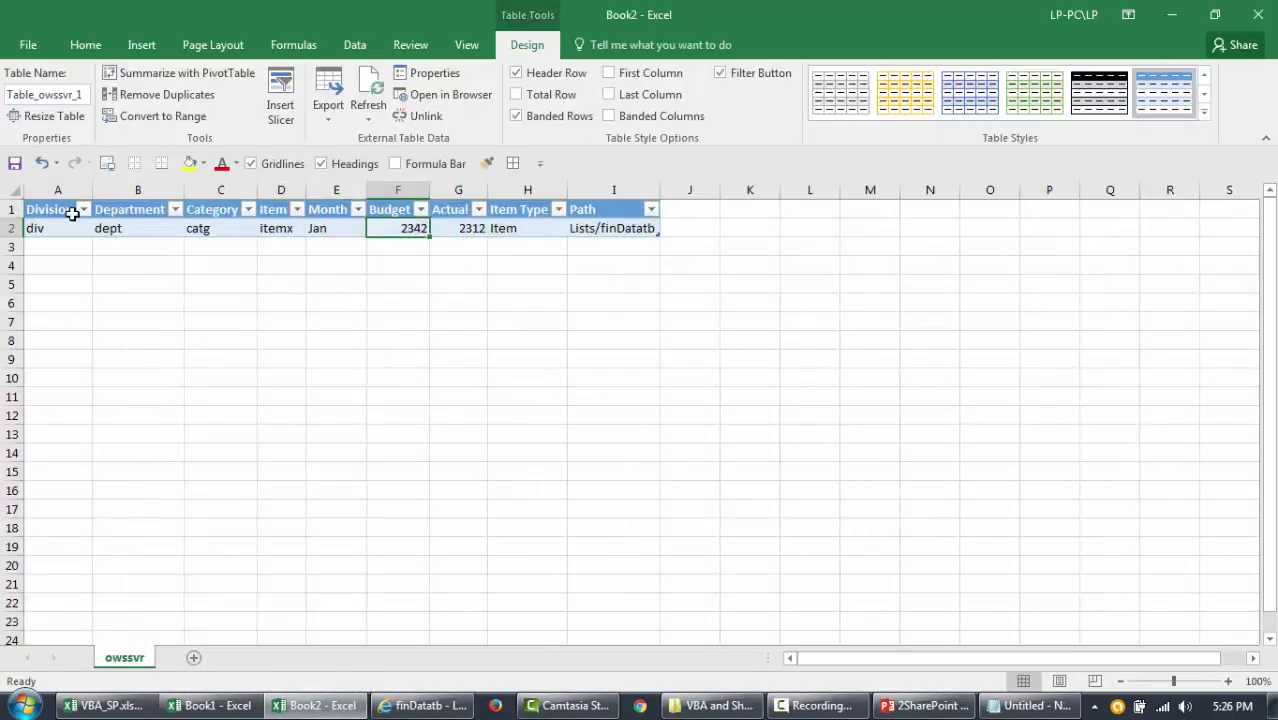
Step: Open the owssvr connection's properties at the Definition tab
{"action": "left_click", "coordinate": [353, 45]}
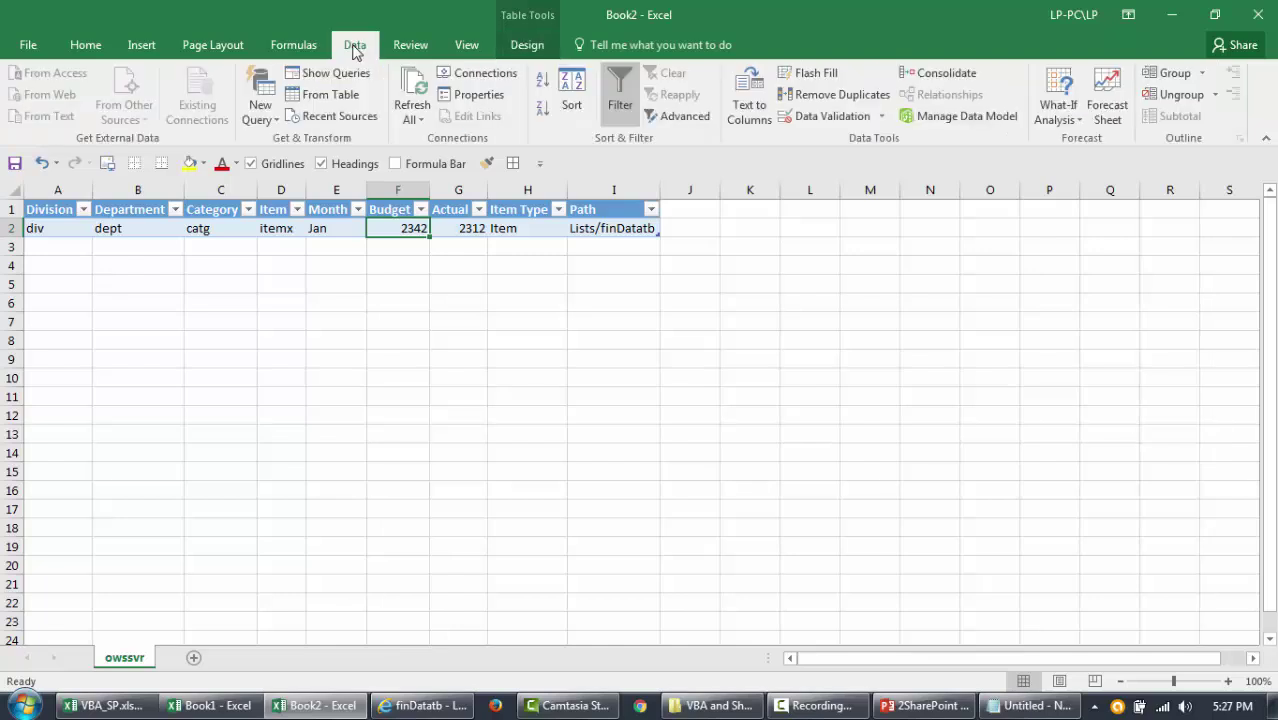
{"action": "left_click", "coordinate": [478, 73]}
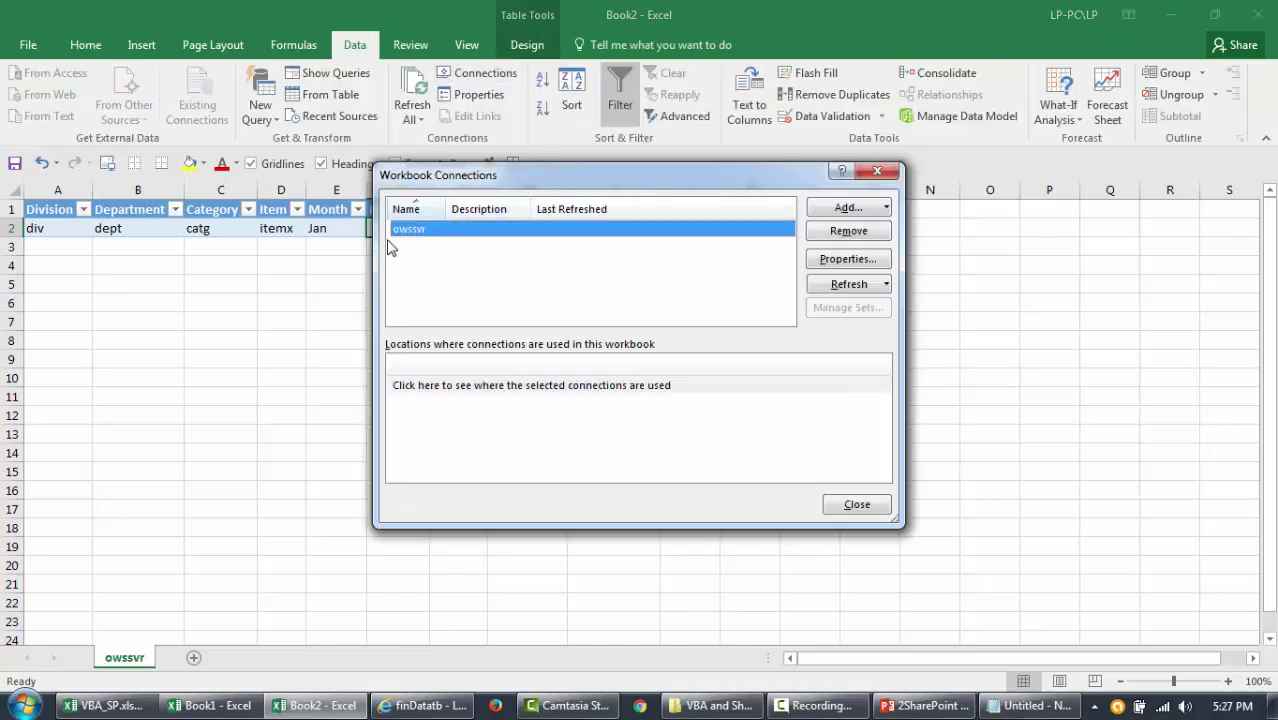
{"action": "left_click", "coordinate": [425, 240]}
{"action": "left_click", "coordinate": [849, 260]}
{"action": "left_click", "coordinate": [535, 196]}
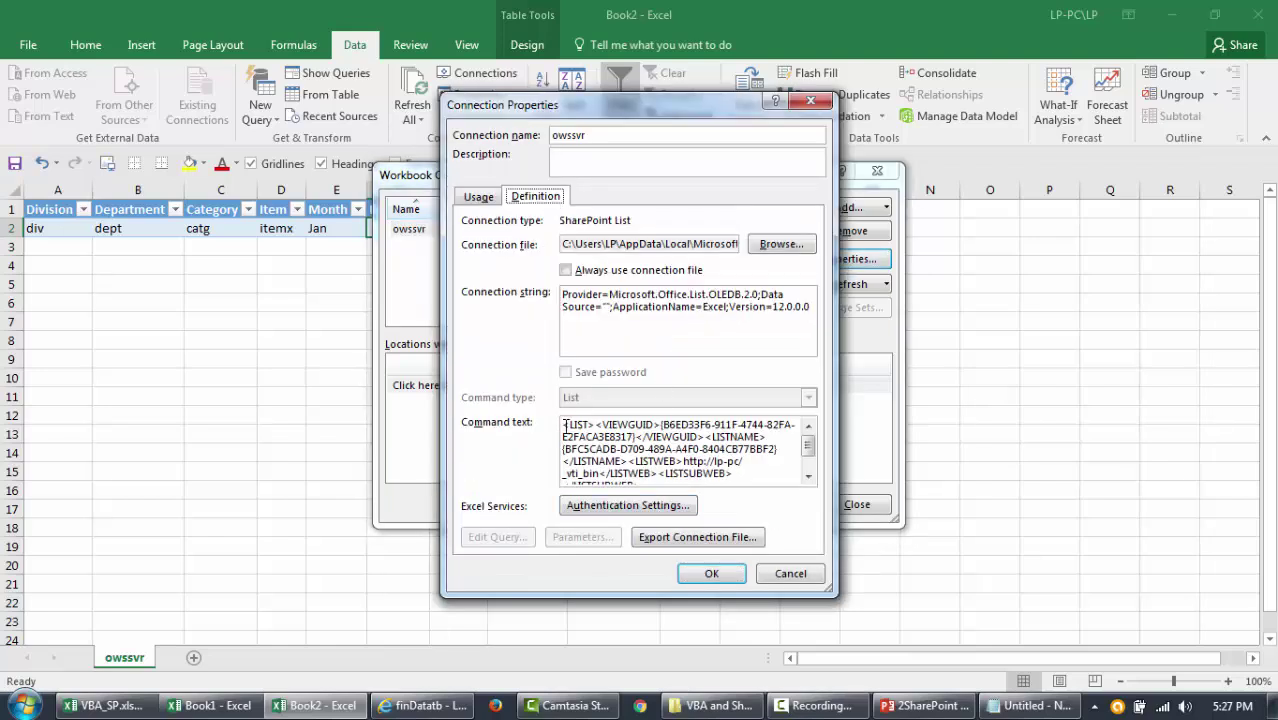
Step: Select and copy the full command text with the view and list GUIDs
{"action": "left_click_drag", "start_coordinate": [565, 425], "coordinate": [757, 494]}
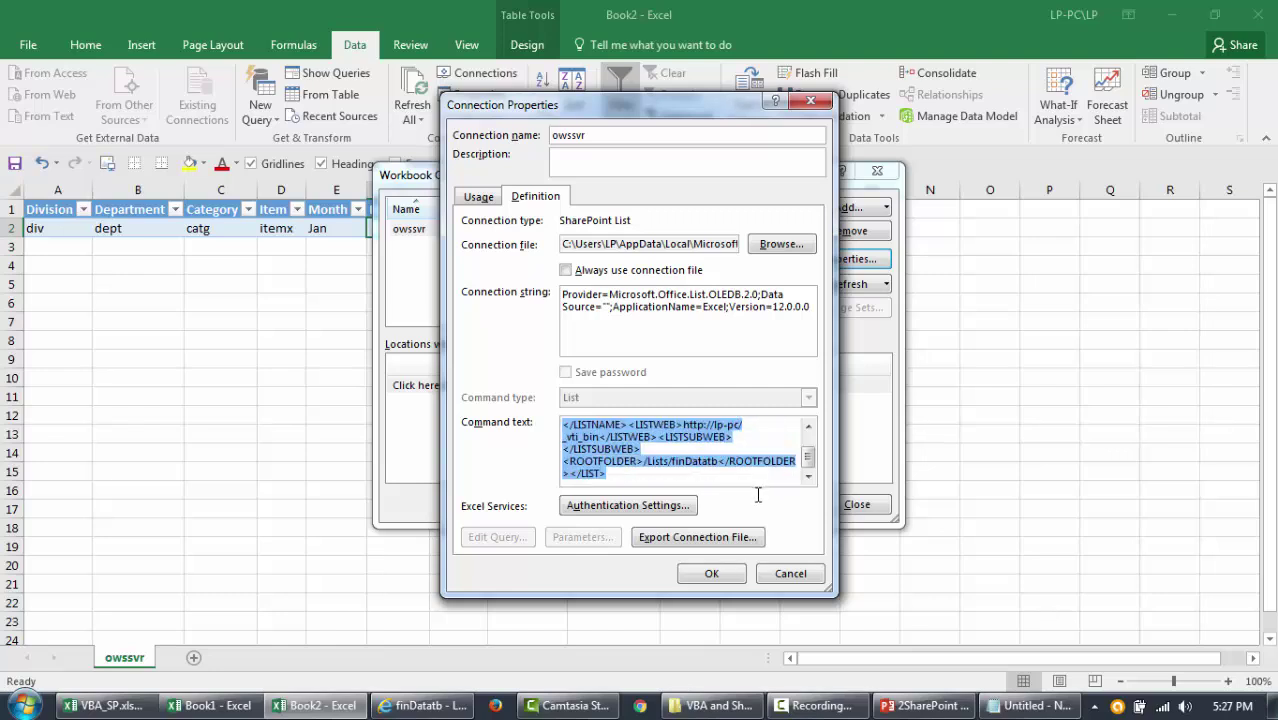
{"action": "right_click", "coordinate": [680, 433]}
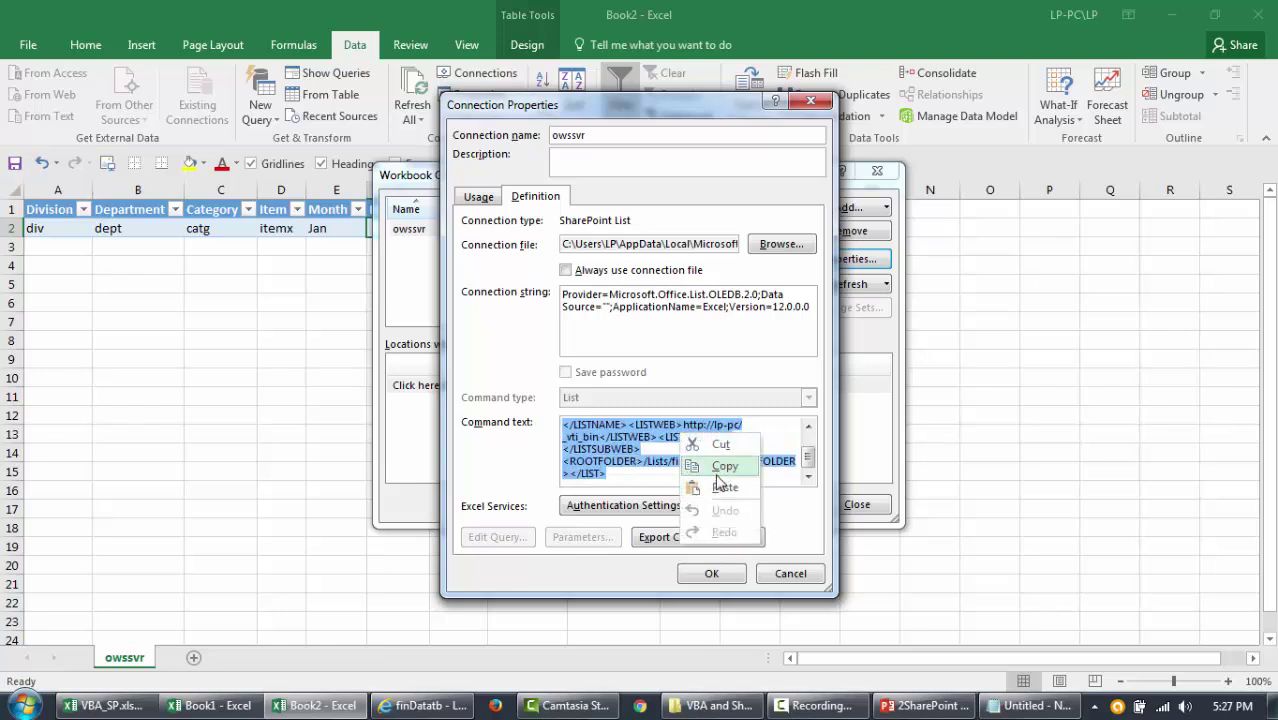
{"action": "left_click", "coordinate": [657, 476]}
{"action": "left_click_drag", "start_coordinate": [657, 477], "coordinate": [622, 448]}
{"action": "key", "text": "ctrl+c"}
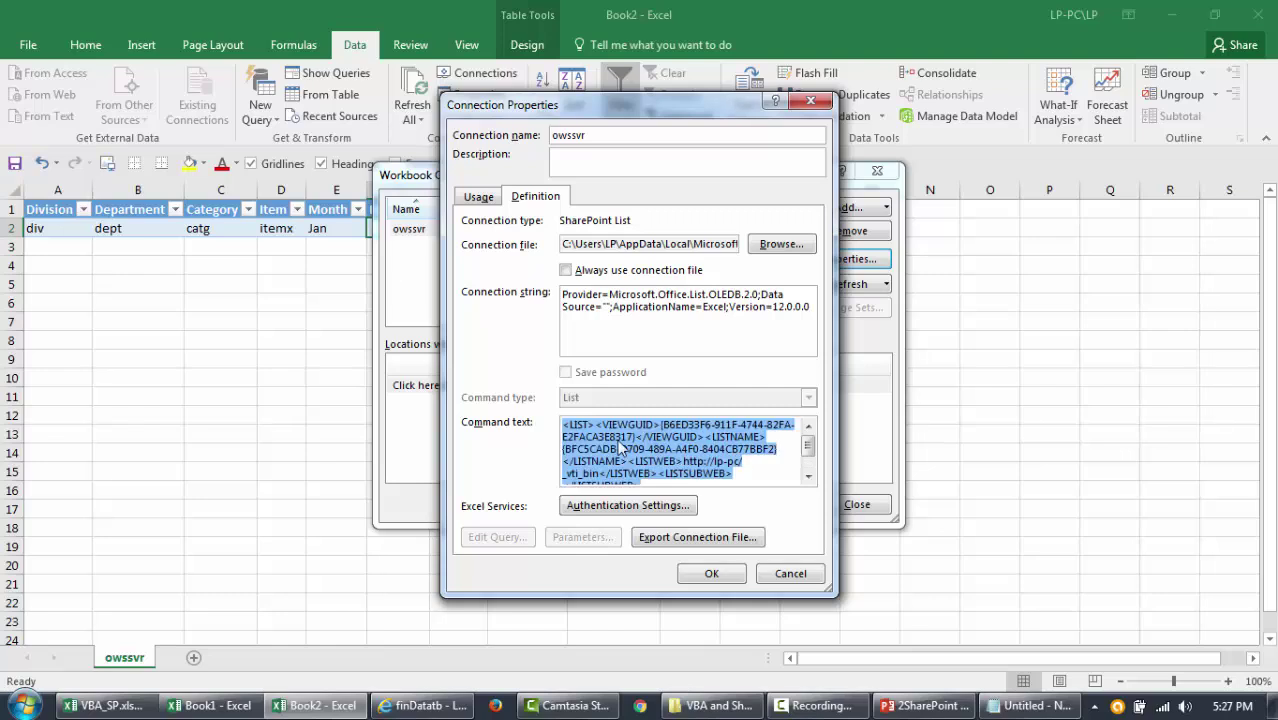
Step: Paste the copied LIST XML command text into the Notepad notes
{"action": "left_click", "coordinate": [1030, 705]}
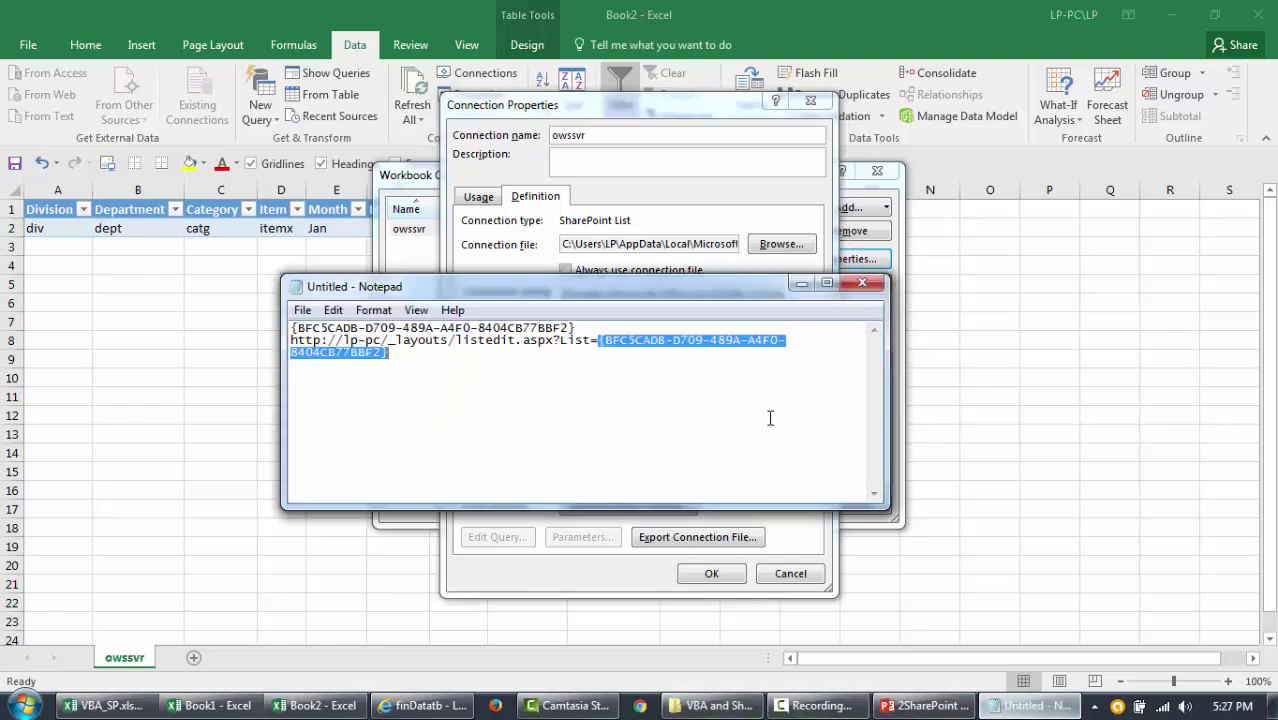
{"action": "left_click", "coordinate": [728, 411]}
{"action": "key", "text": "ctrl+v"}
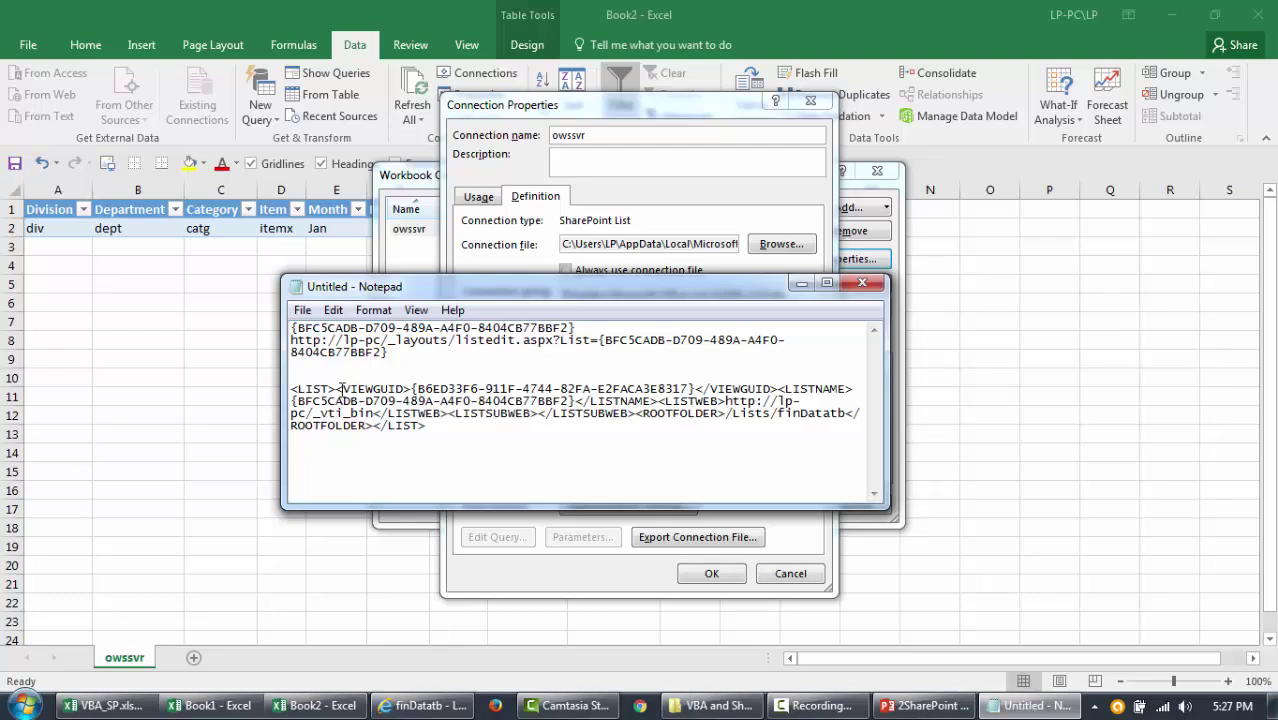
Step: Compare the pasted VIEWGUID and LISTNAME values with the list GUID on line 11
{"action": "left_click_drag", "start_coordinate": [340, 389], "coordinate": [695, 388]}
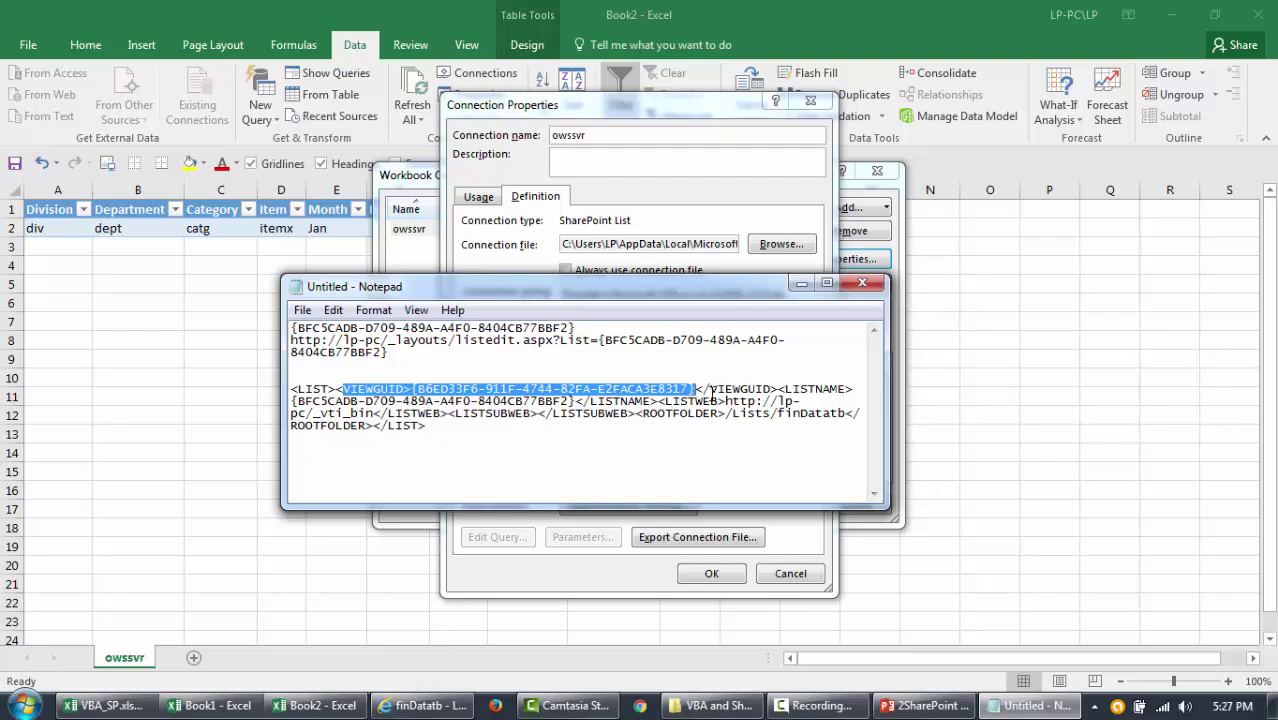
{"action": "left_click", "coordinate": [712, 392]}
{"action": "left_click_drag", "start_coordinate": [786, 390], "coordinate": [812, 392]}
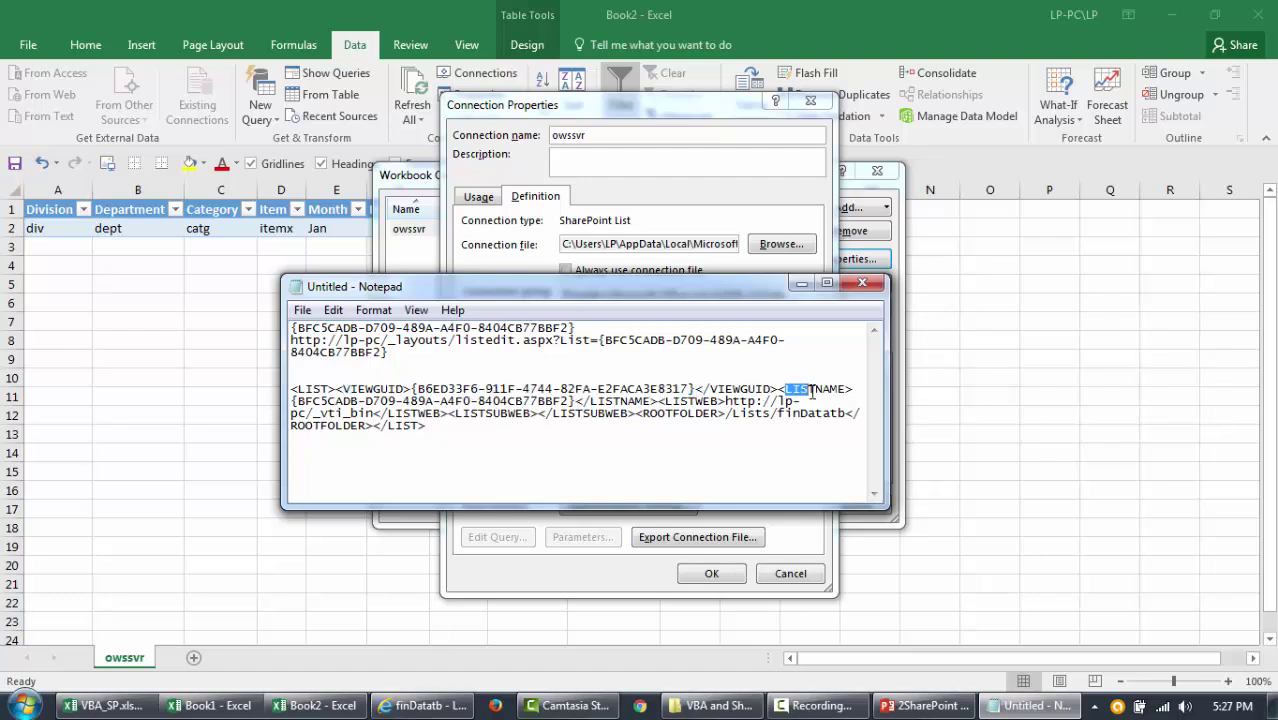
{"action": "left_click_drag", "start_coordinate": [292, 402], "coordinate": [284, 294]}
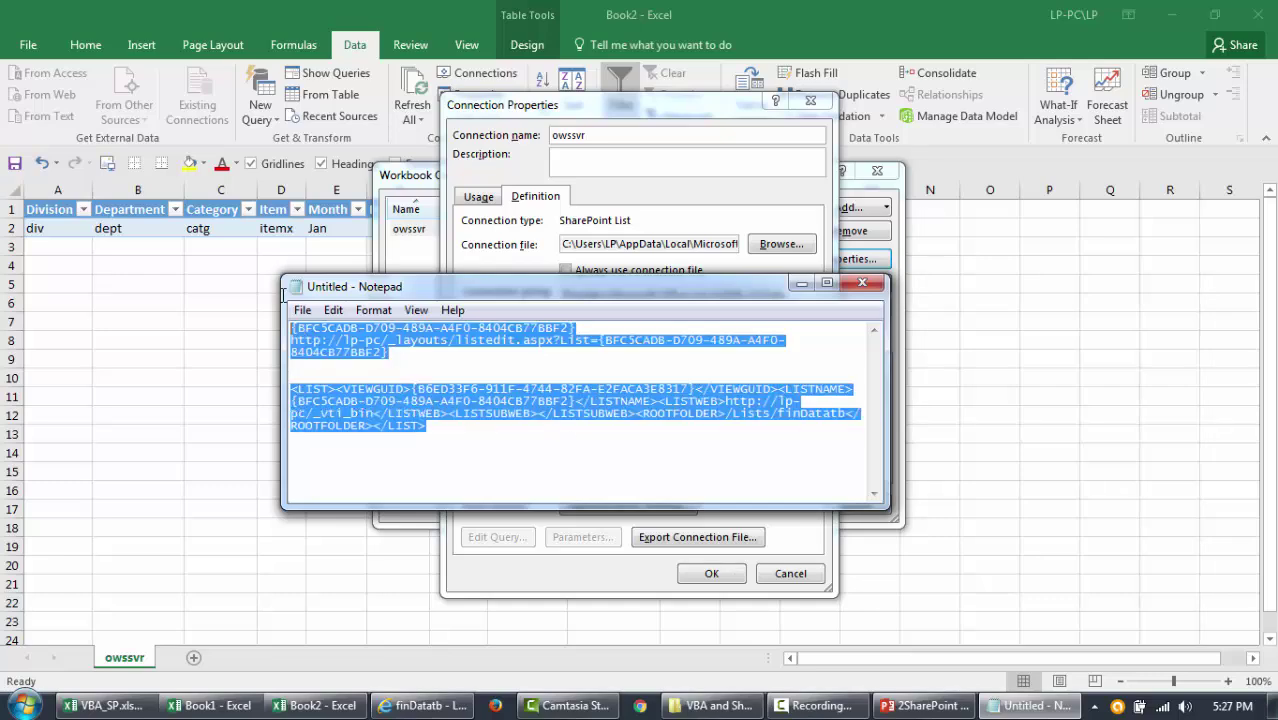
{"action": "left_click", "coordinate": [536, 438]}
{"action": "left_click_drag", "start_coordinate": [436, 443], "coordinate": [176, 264]}
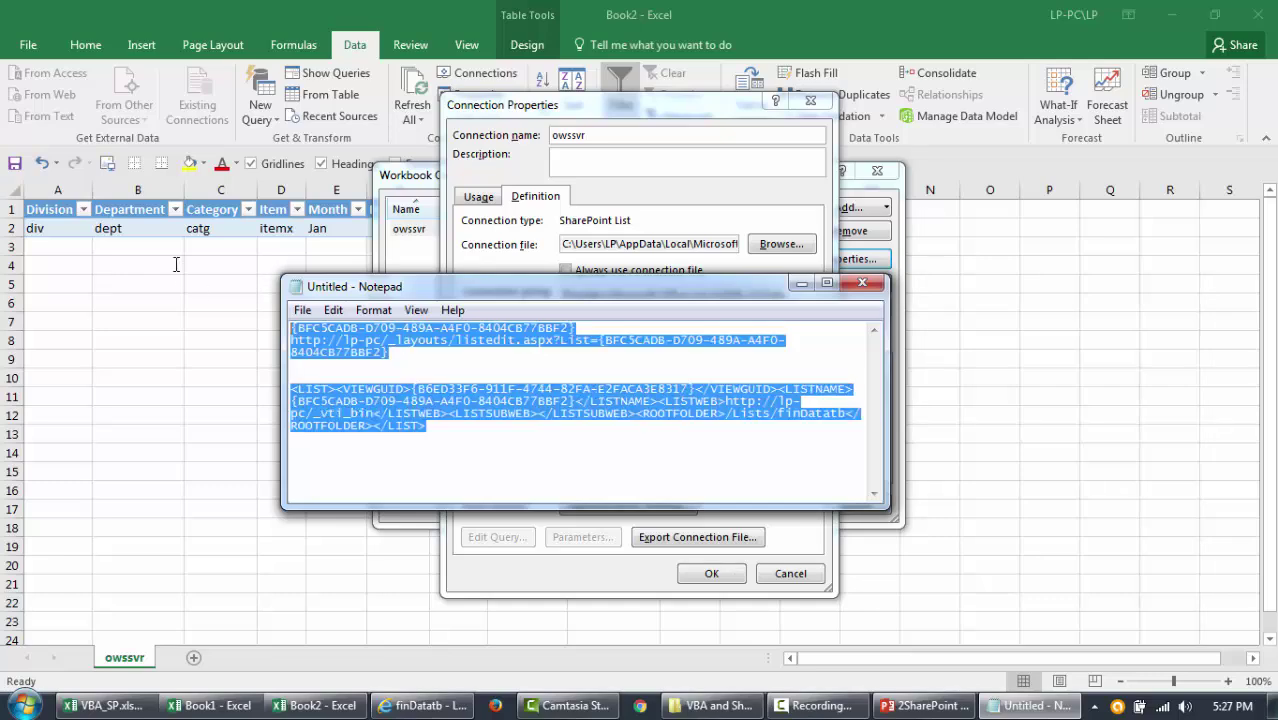
{"action": "left_click", "coordinate": [427, 390]}
{"action": "left_click_drag", "start_coordinate": [456, 434], "coordinate": [267, 282]}
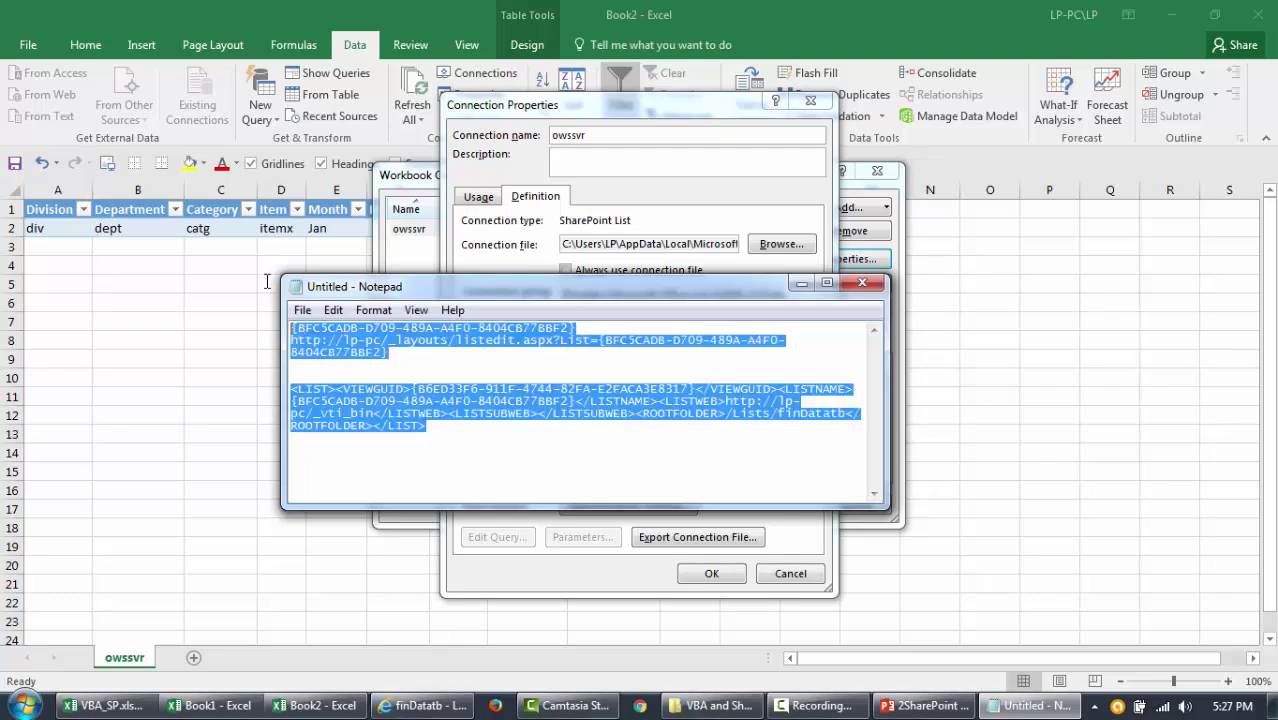
{"action": "left_click", "coordinate": [421, 430]}
{"action": "left_click_drag", "start_coordinate": [386, 344], "coordinate": [287, 344]}
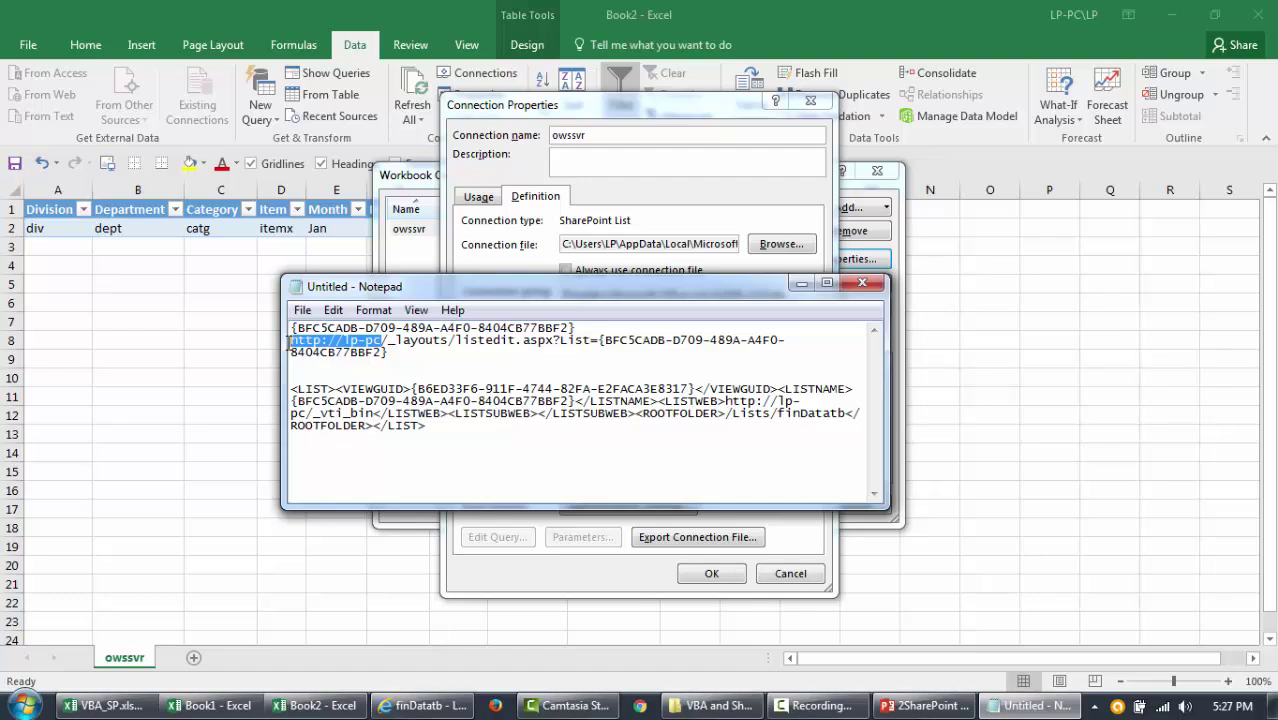
{"action": "left_click_drag", "start_coordinate": [381, 342], "coordinate": [563, 341]}
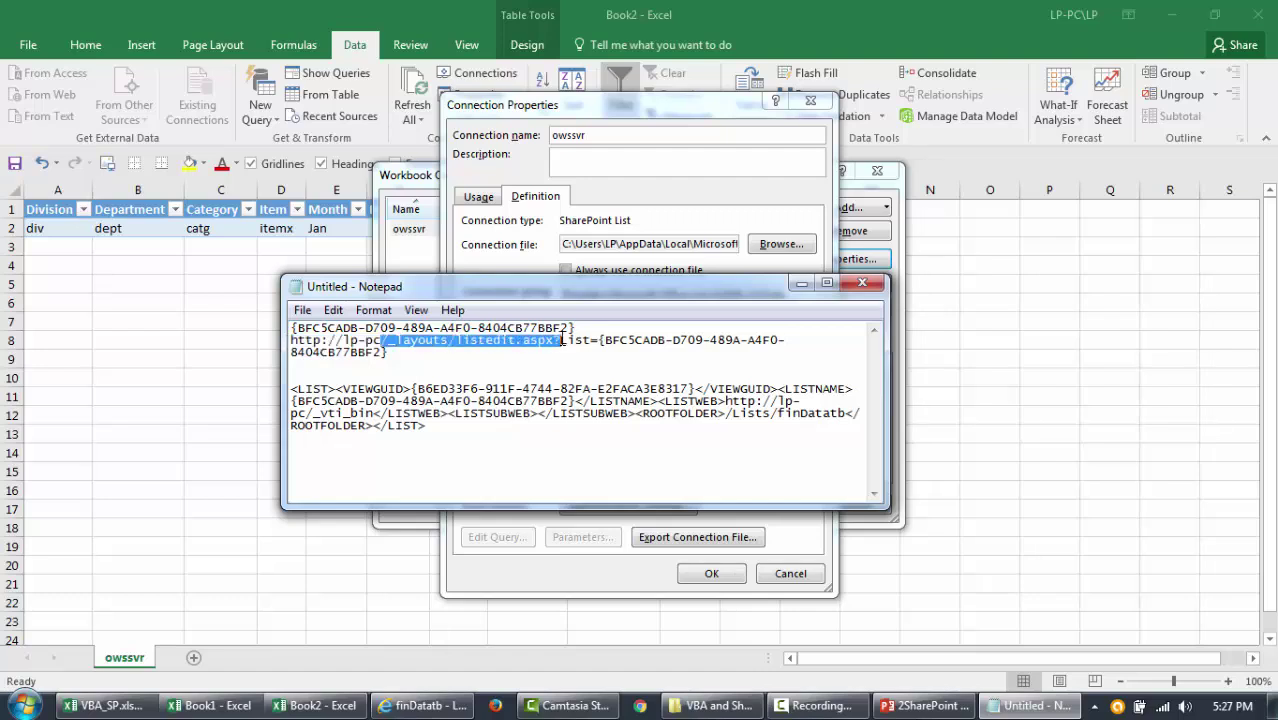
{"action": "left_click", "coordinate": [592, 400]}
{"action": "left_click", "coordinate": [539, 445]}
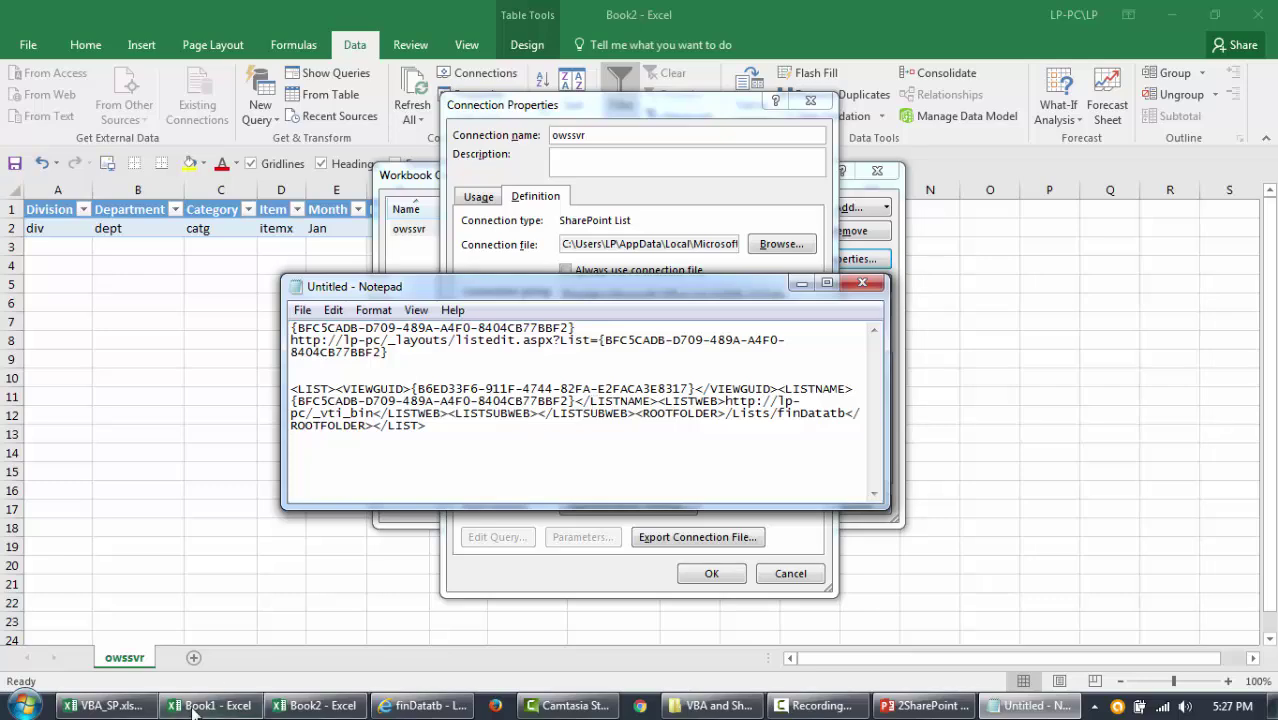
Step: Close Excel's connection dialogs without changes and open the VBA editor with Alt+F11
{"action": "left_click", "coordinate": [318, 705]}
{"action": "left_click", "coordinate": [781, 576]}
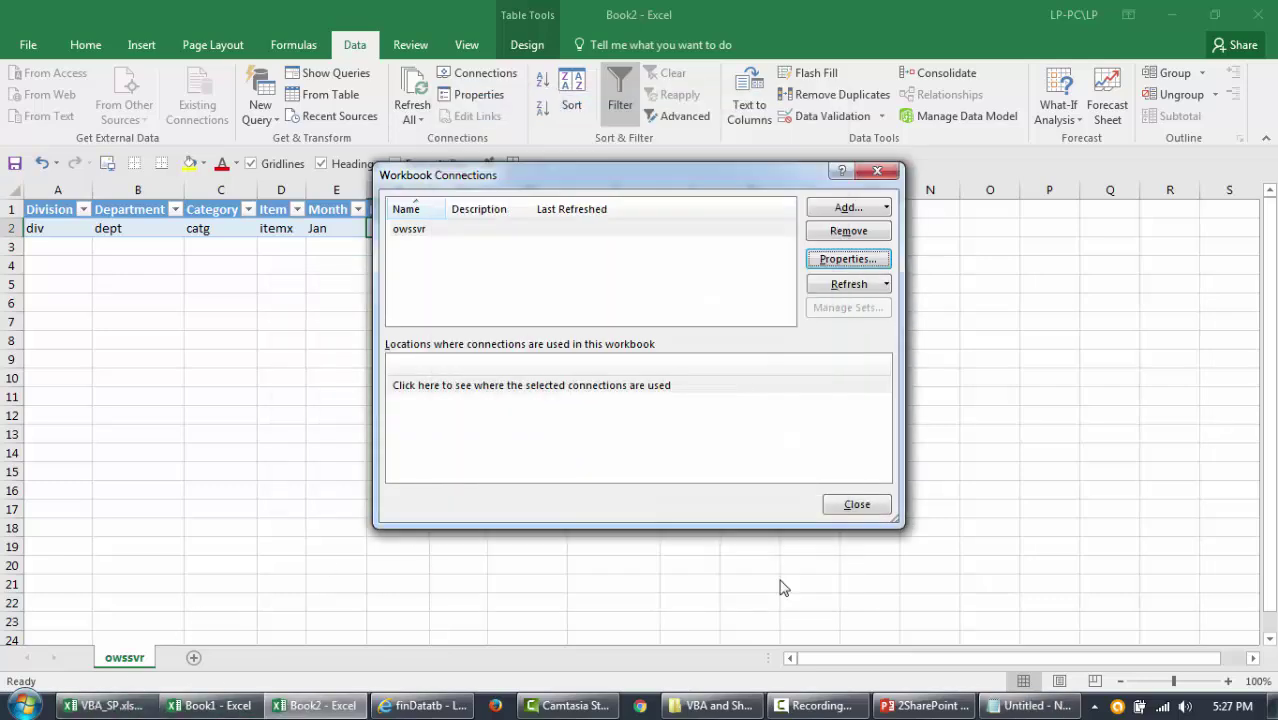
{"action": "left_click", "coordinate": [853, 508]}
{"action": "left_click", "coordinate": [480, 440]}
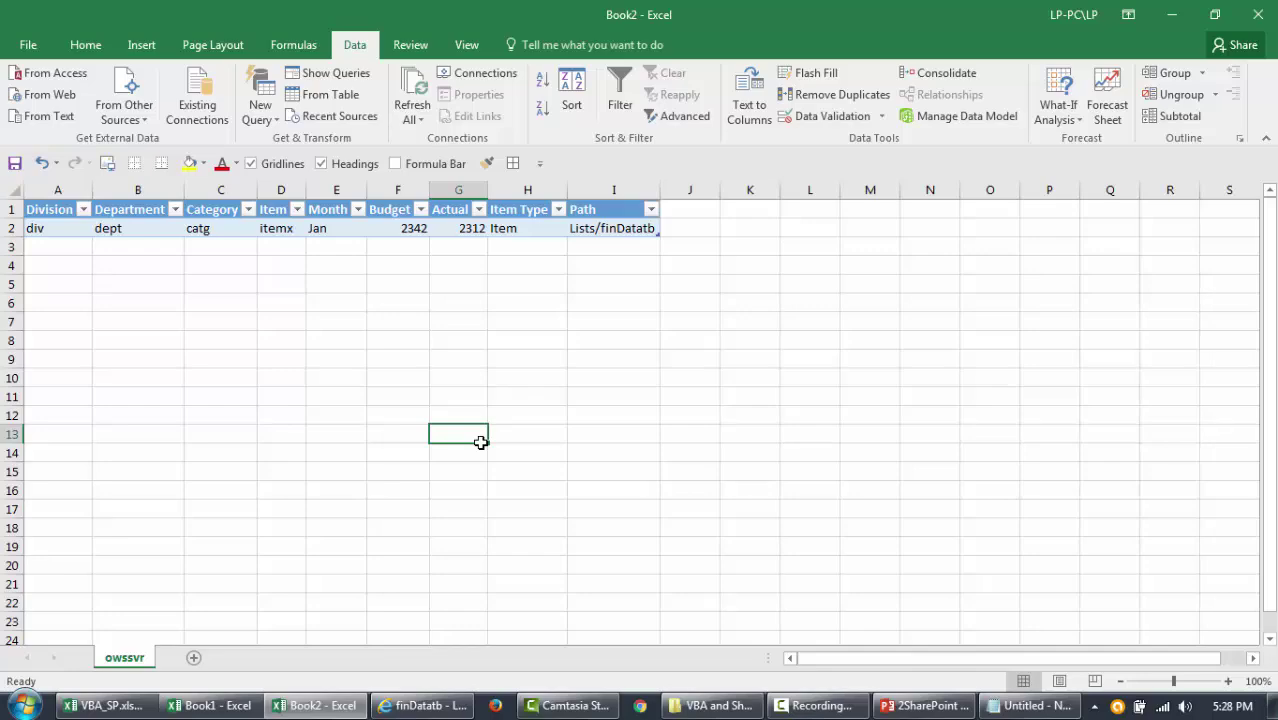
{"action": "key", "text": "alt+F11"}
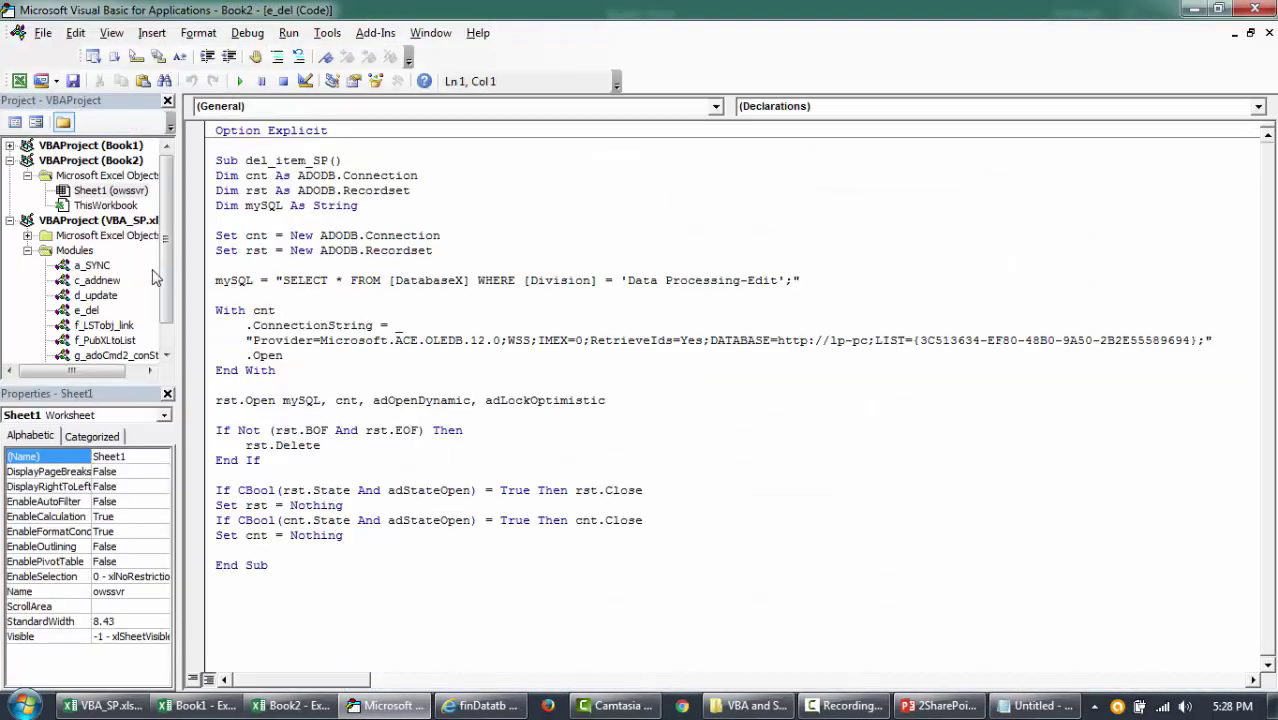
Step: Check the list GUIDs in the a_SYNC connection string and f_LSTobj_link src(1) line
{"action": "double_click", "coordinate": [110, 265]}
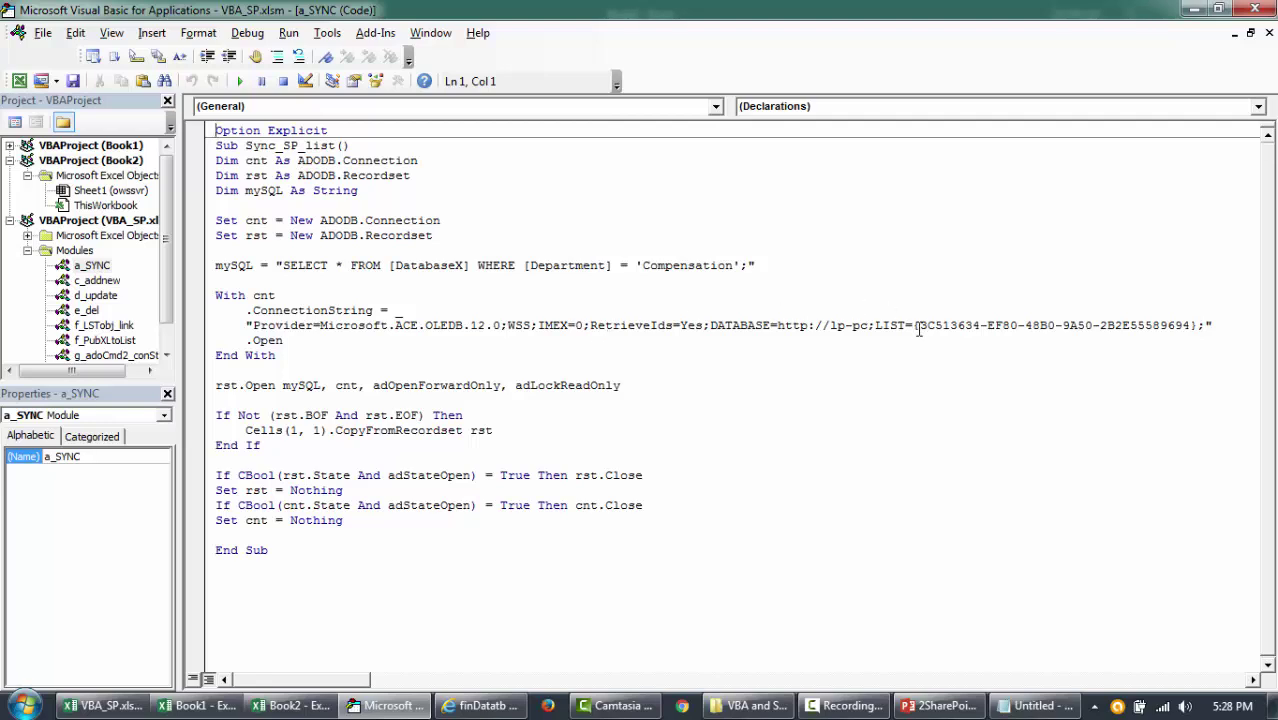
{"action": "left_click_drag", "start_coordinate": [916, 328], "coordinate": [1163, 340]}
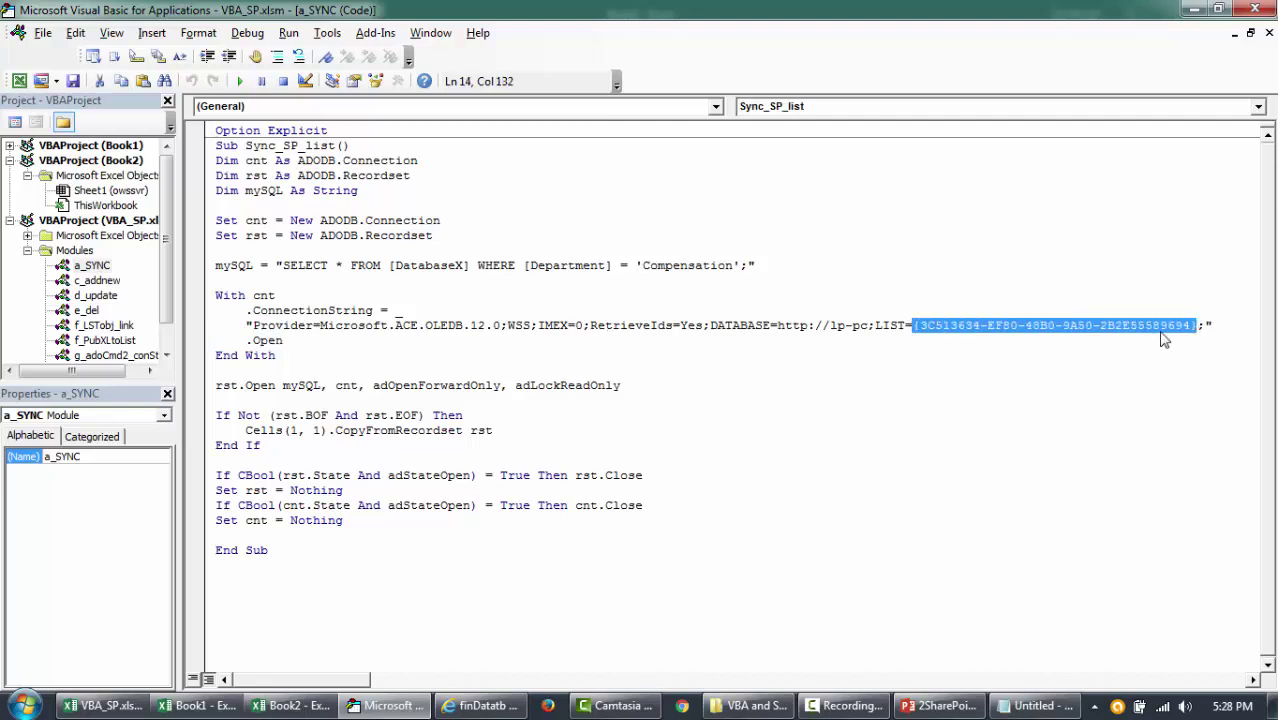
{"action": "left_click", "coordinate": [167, 393]}
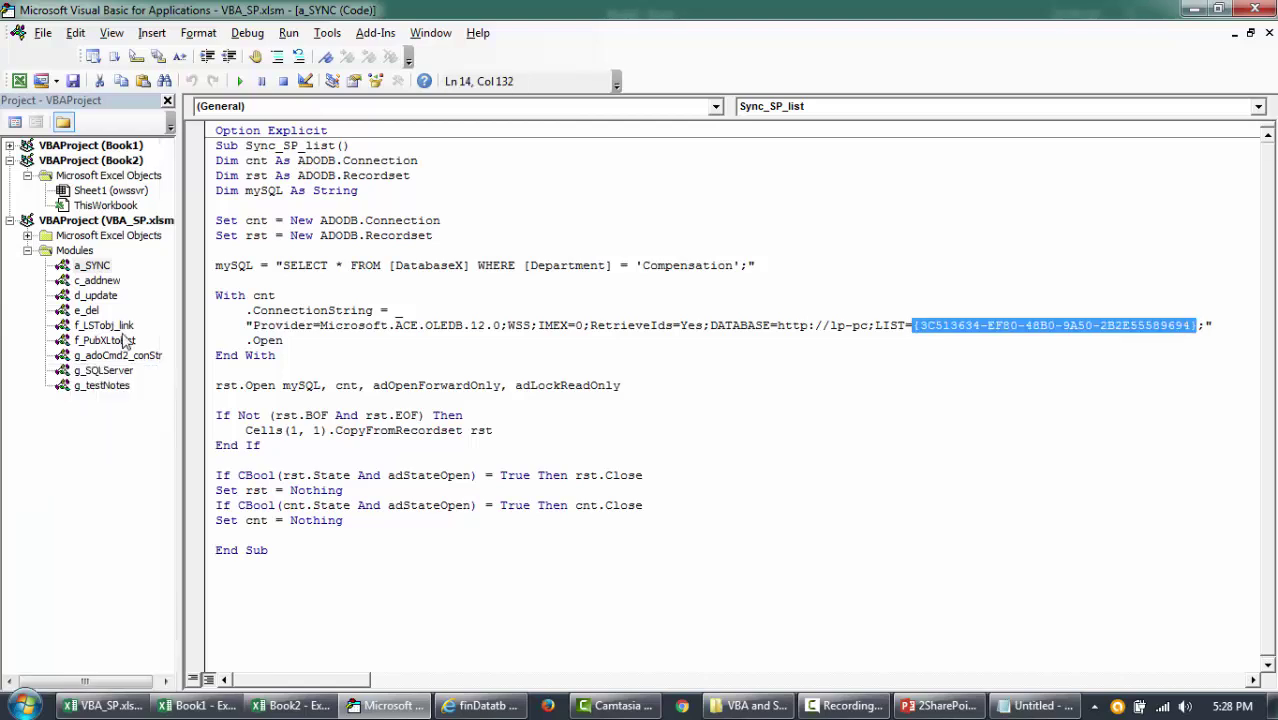
{"action": "double_click", "coordinate": [104, 326]}
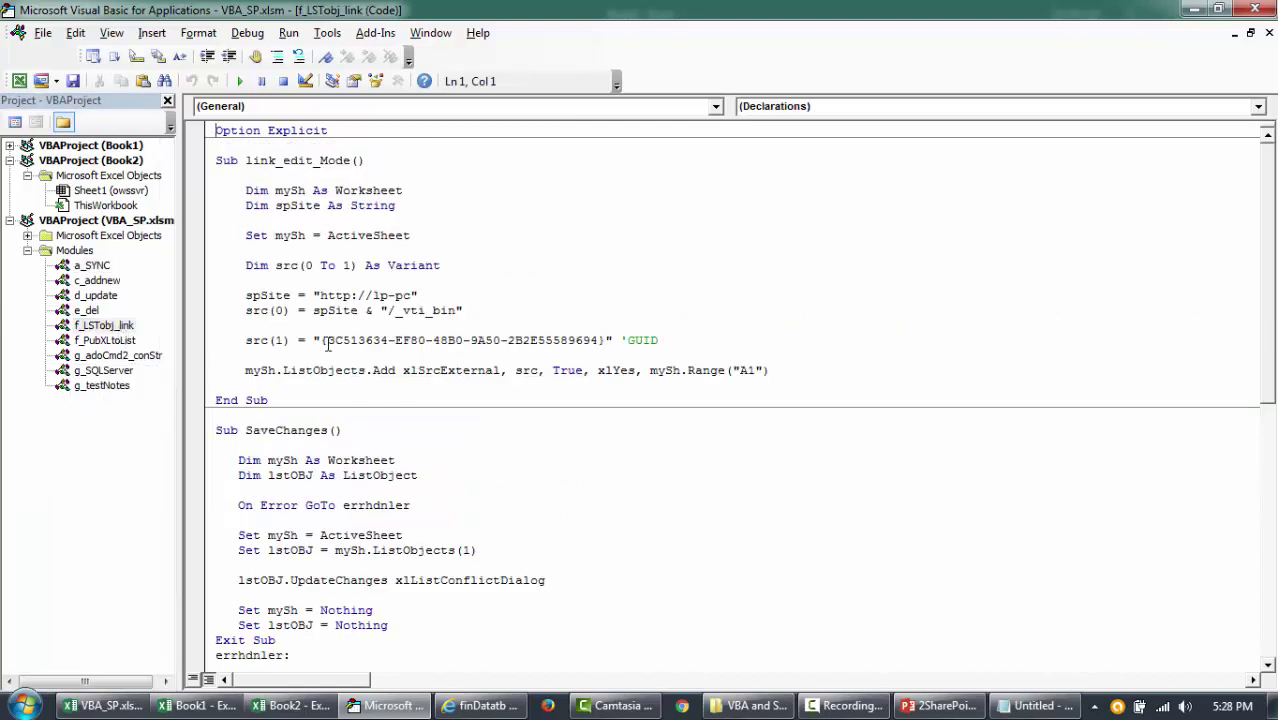
{"action": "left_click_drag", "start_coordinate": [328, 344], "coordinate": [605, 347]}
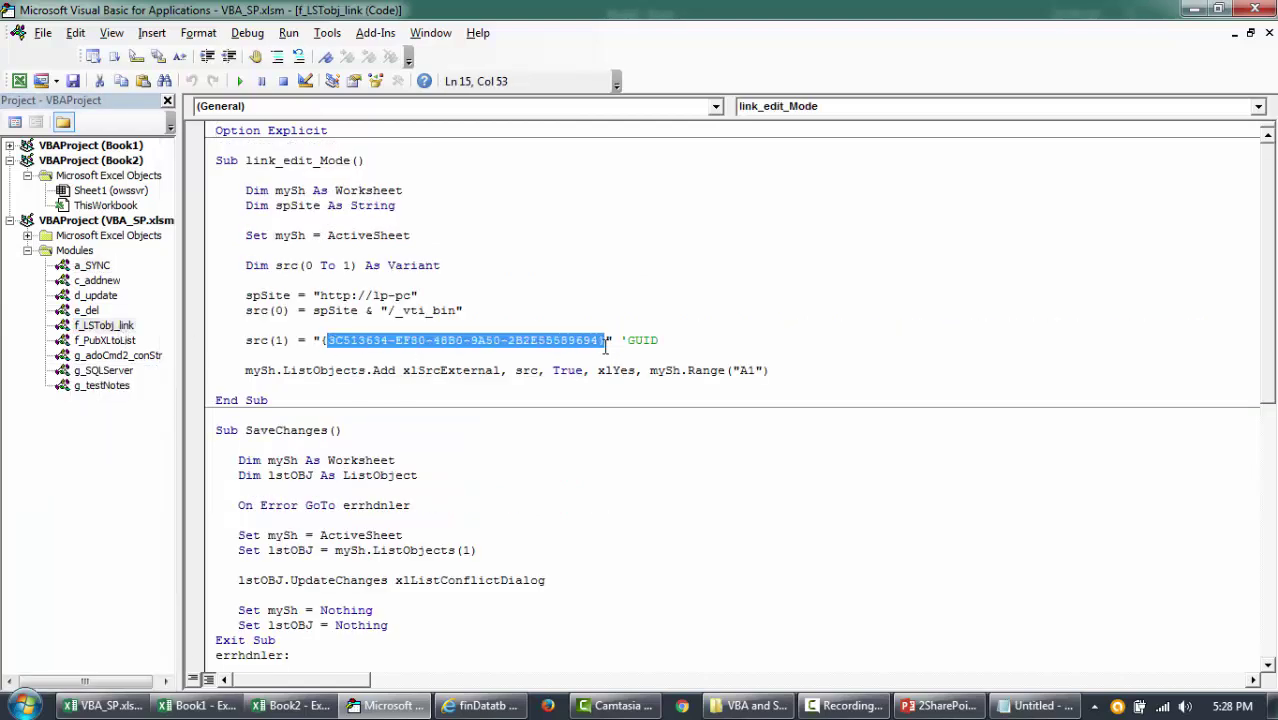
{"action": "left_click", "coordinate": [604, 345]}
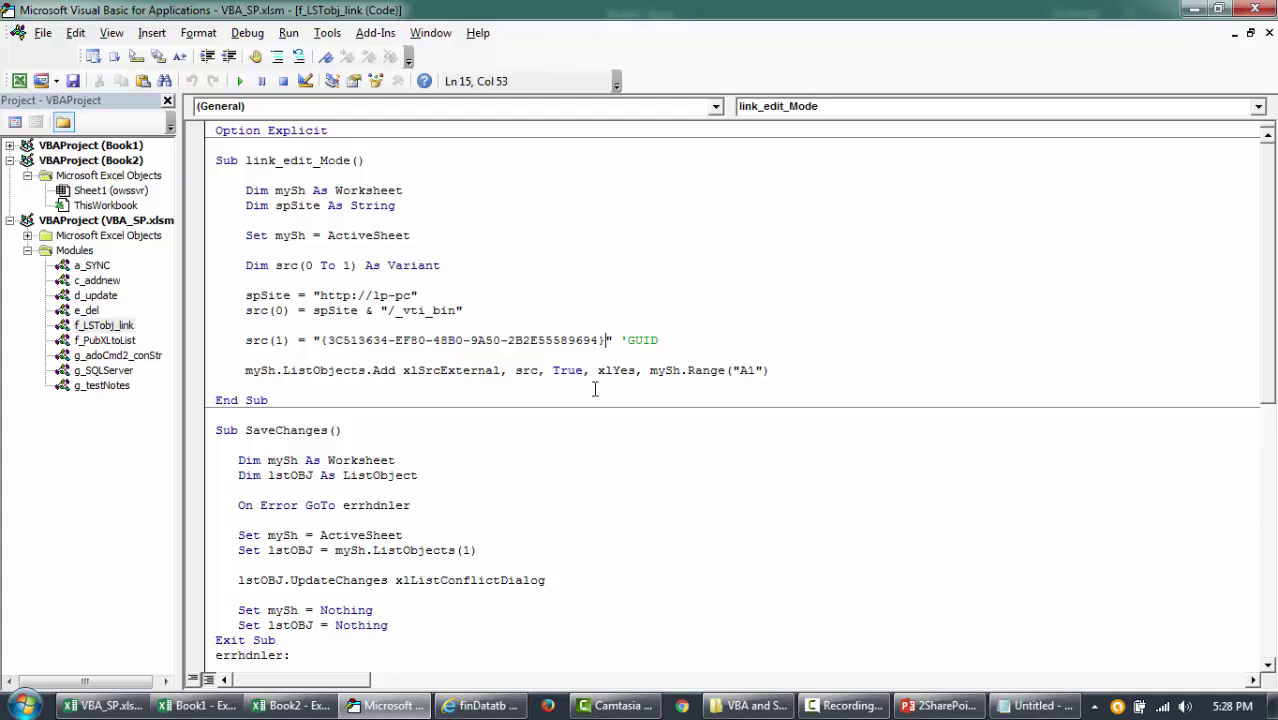
{"action": "scroll", "coordinate": [595, 389], "scroll_direction": "down", "scroll_amount": 9}
Step: Switch through Book2 back to the SharePoint finDatatb LP view page
{"action": "left_click", "coordinate": [300, 706]}
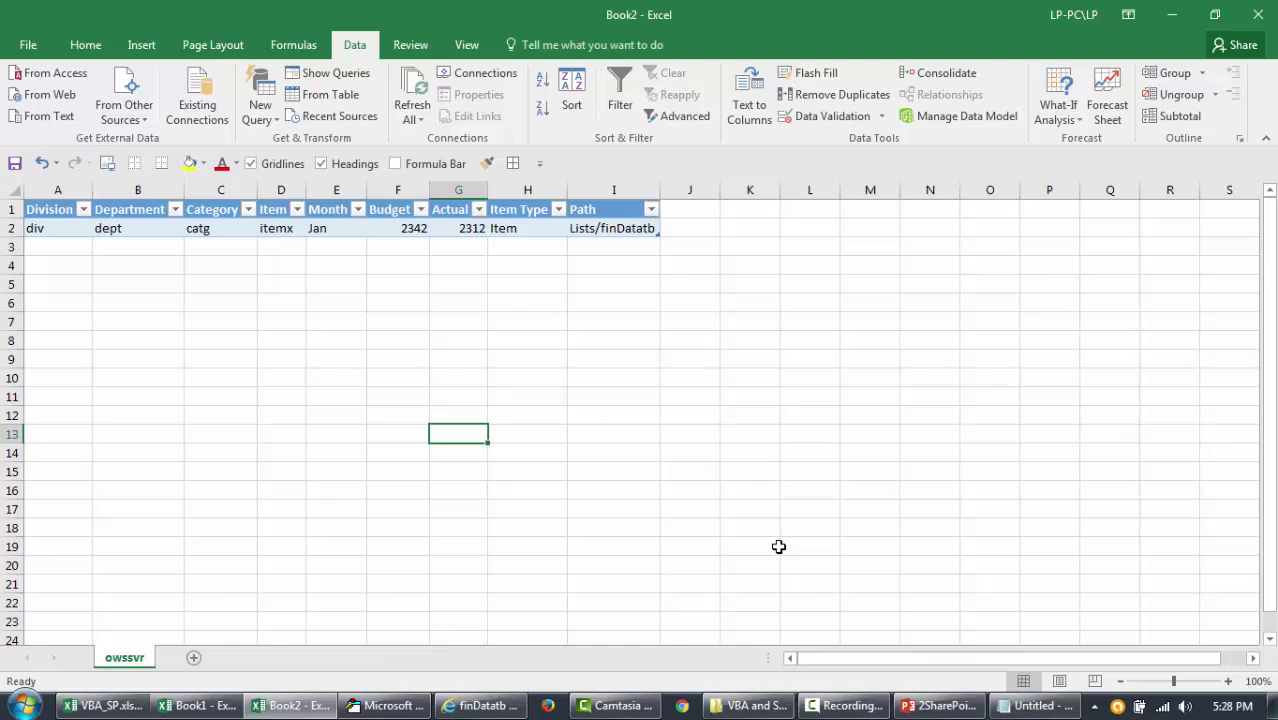
{"action": "left_click", "coordinate": [488, 705]}
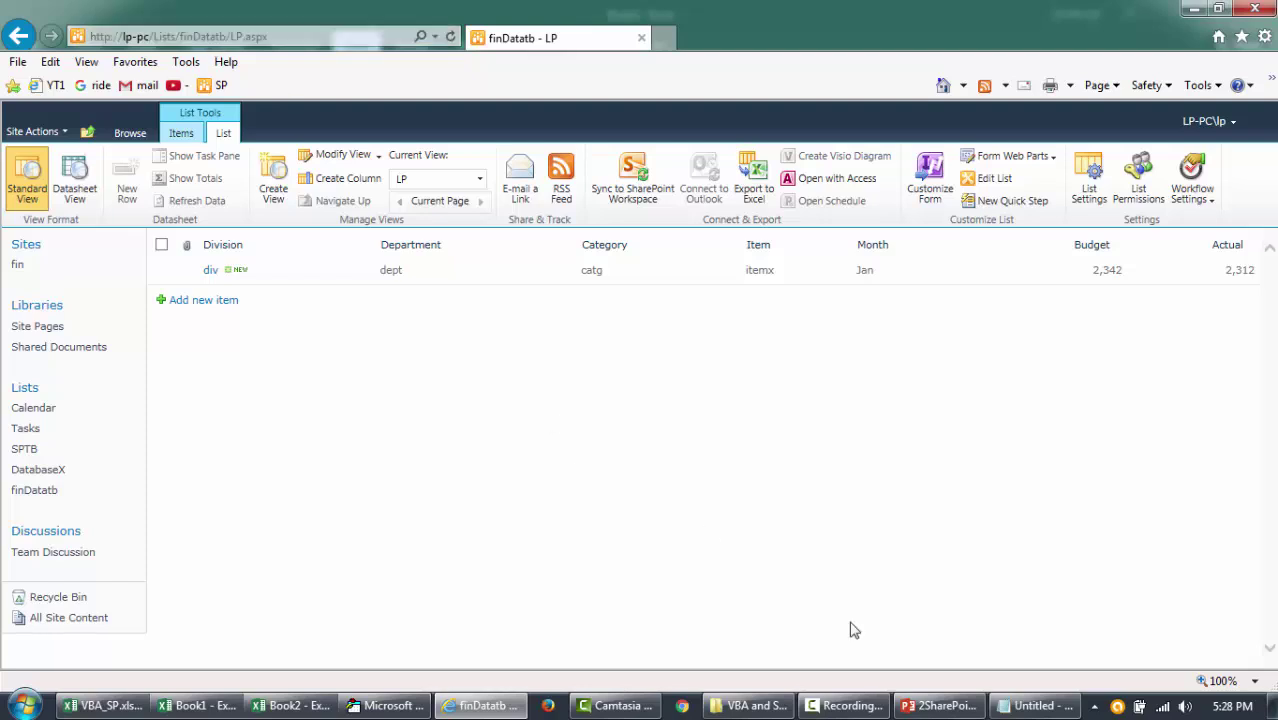
{"action": "mouse_move", "coordinate": [847, 712]}
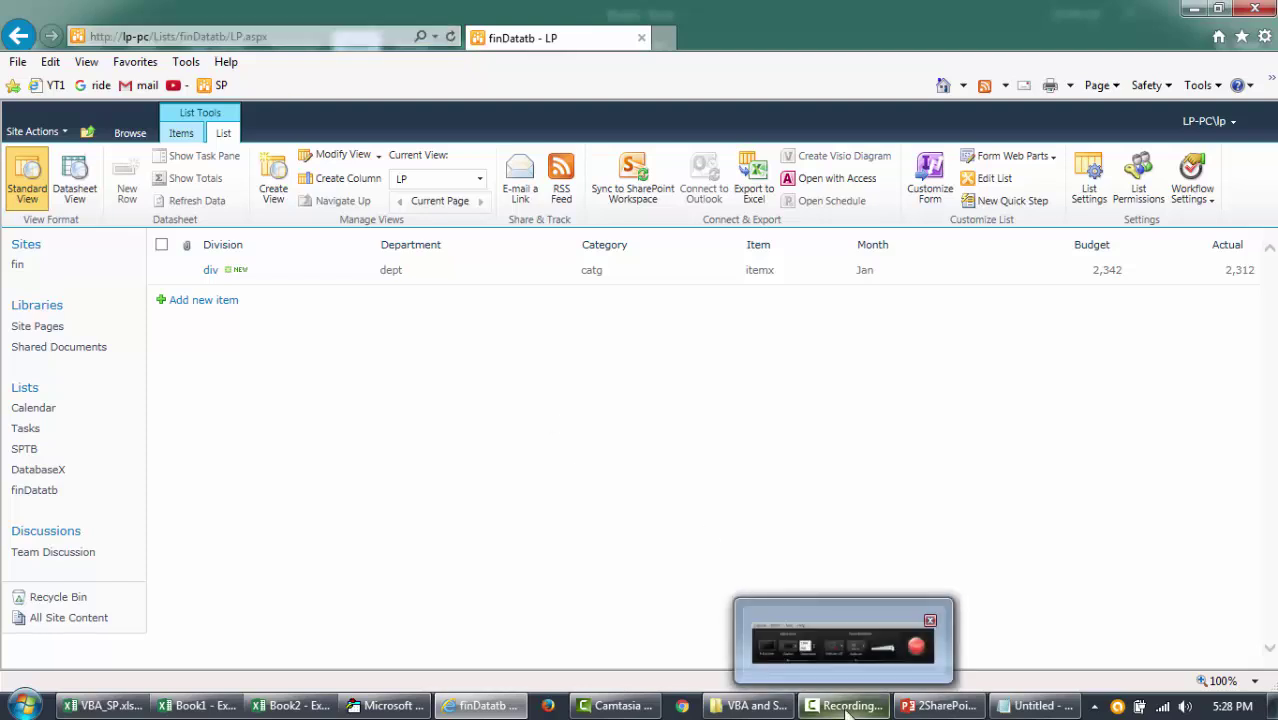